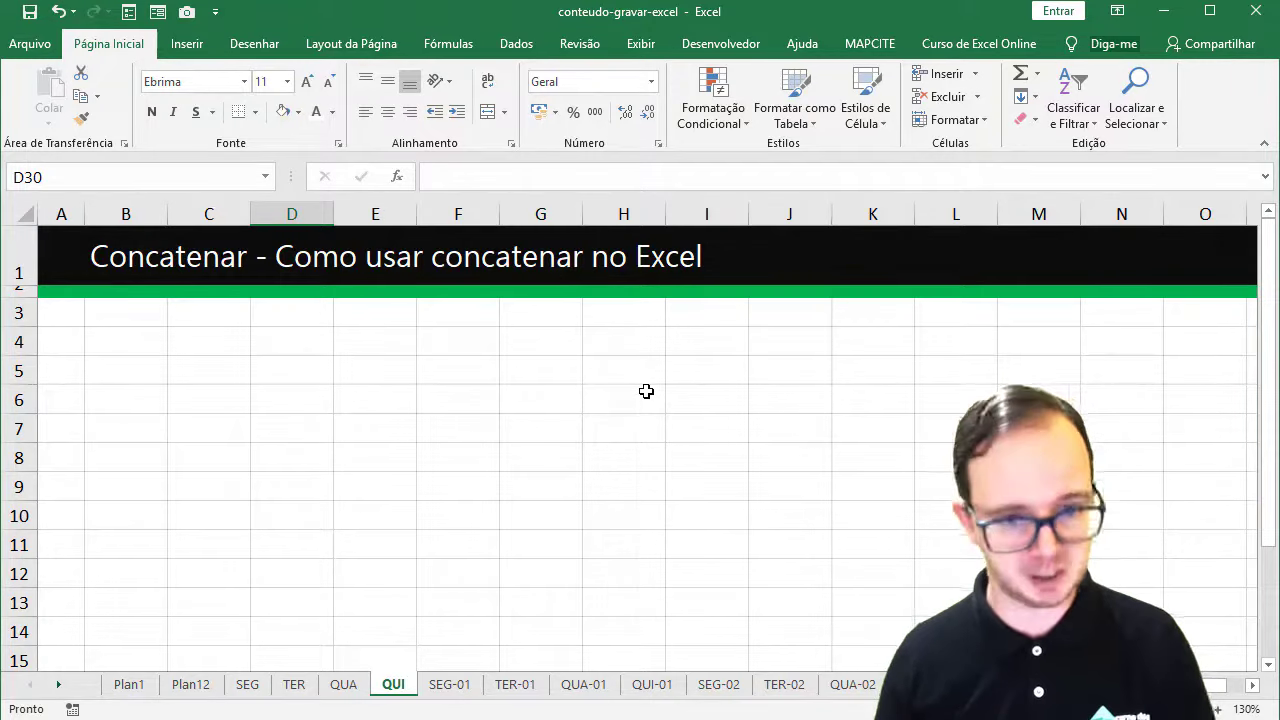
Enter the headers VENDEDOR in B4 and JANEIRO in C4.
click(128, 345)
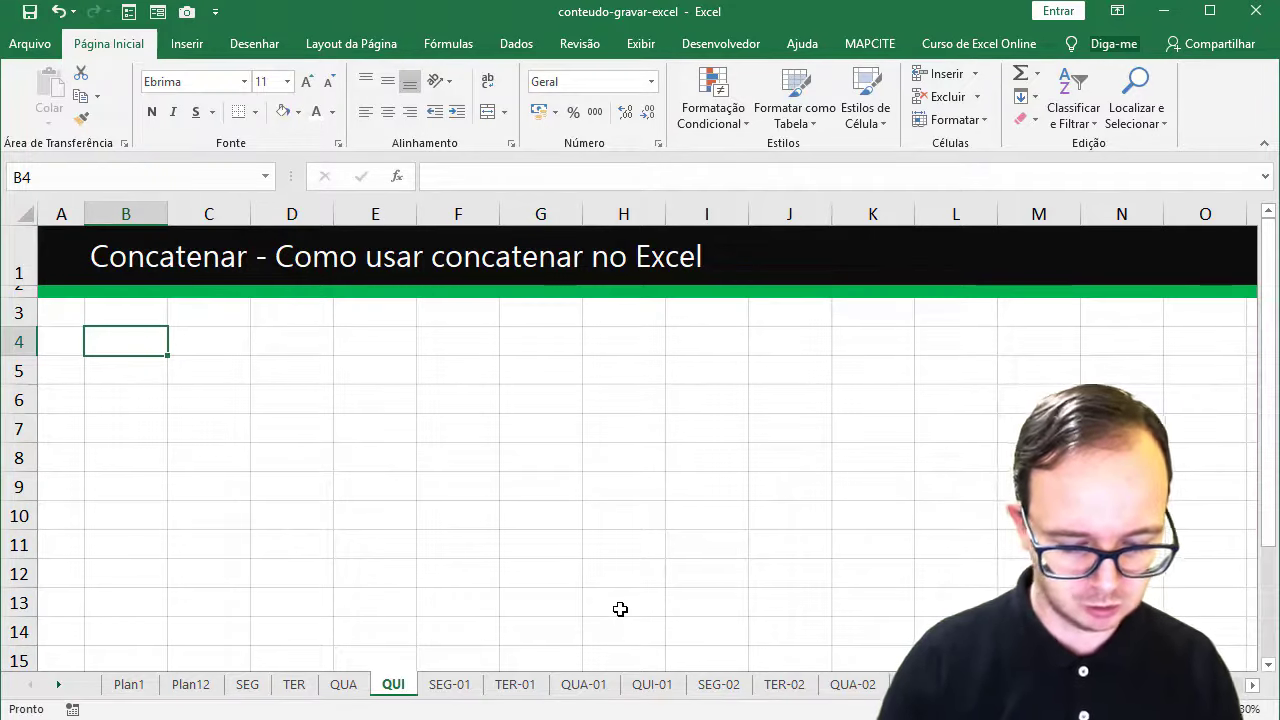
text(IU)
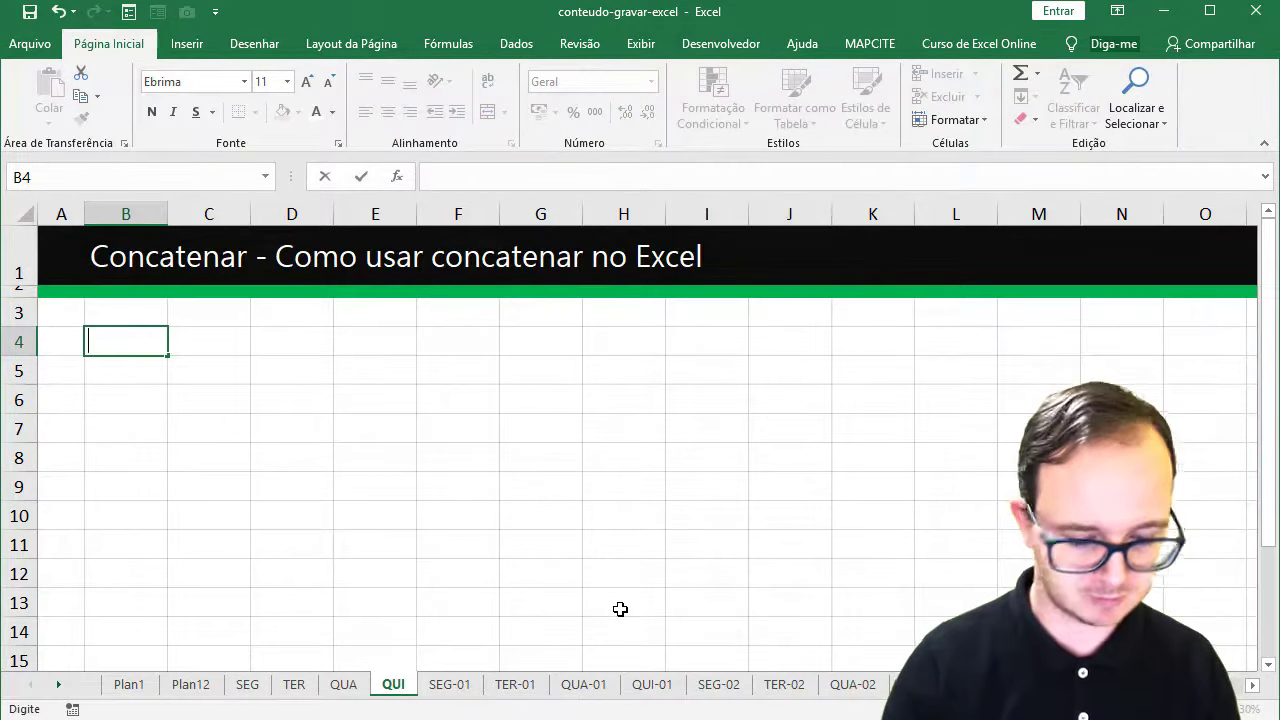
text(OR)
key(Return)
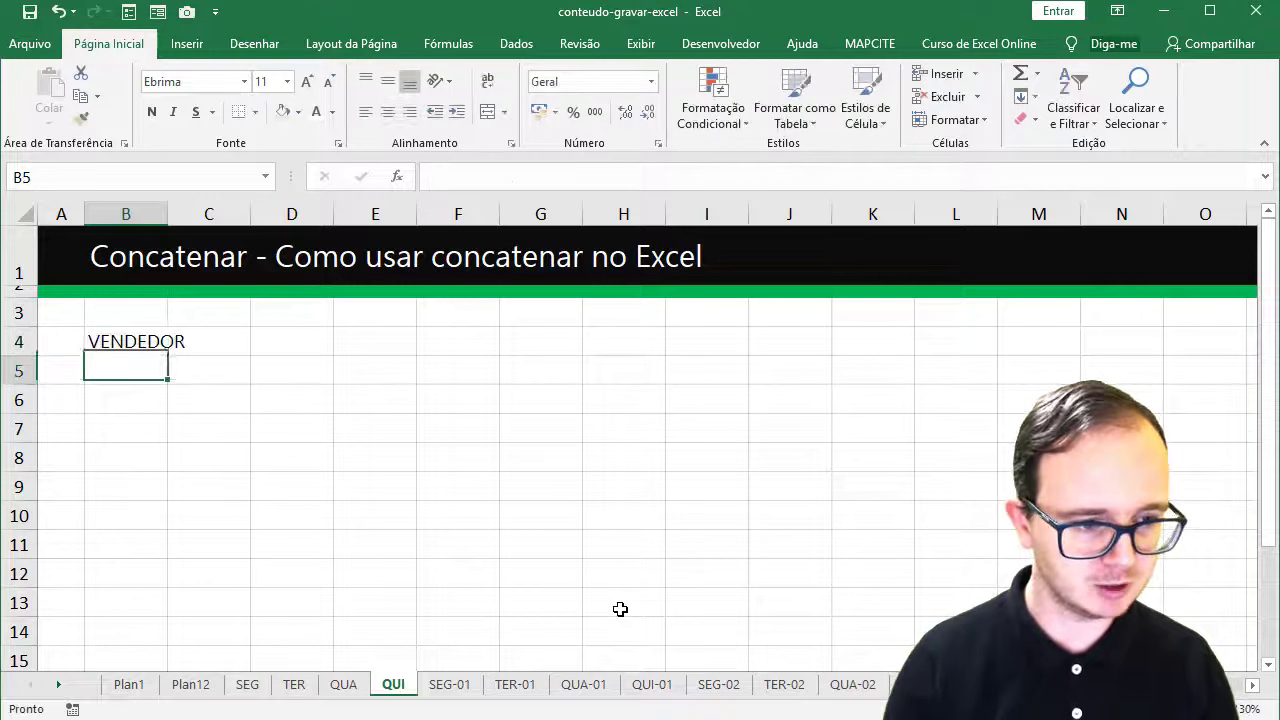
key(Right)
key(Up)
text(R)
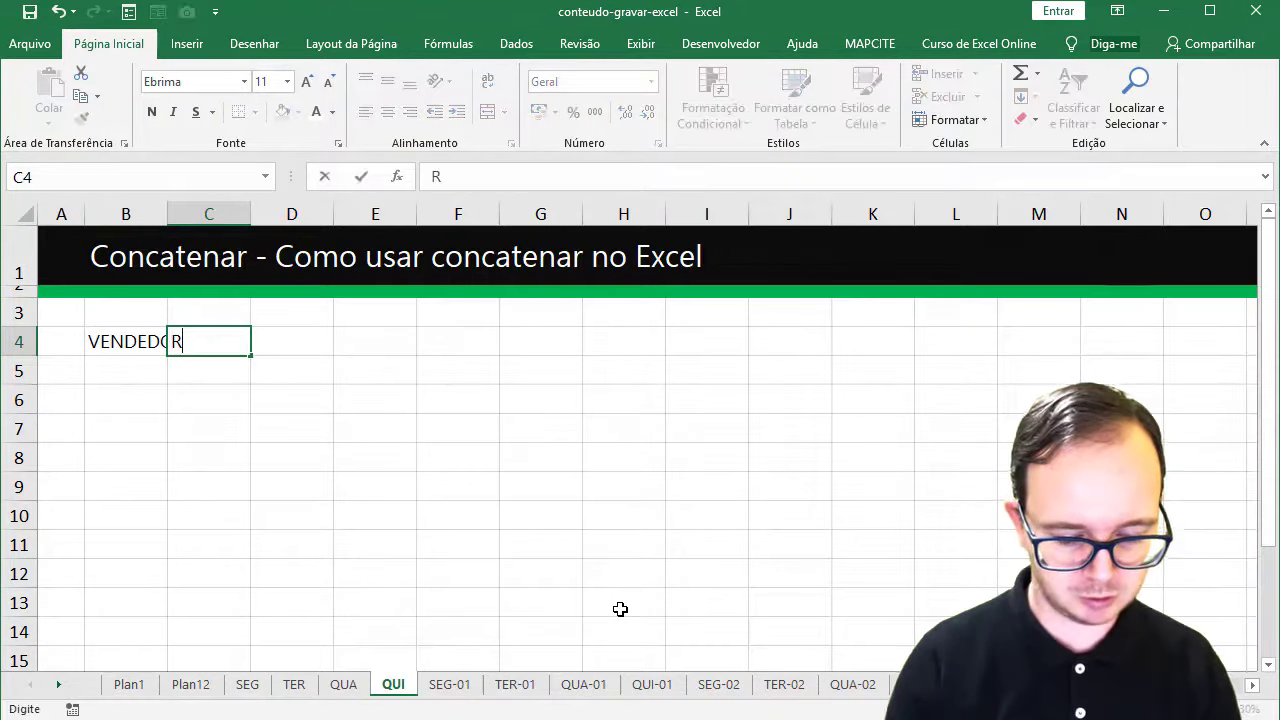
text(JANEIRO)
key(Return)
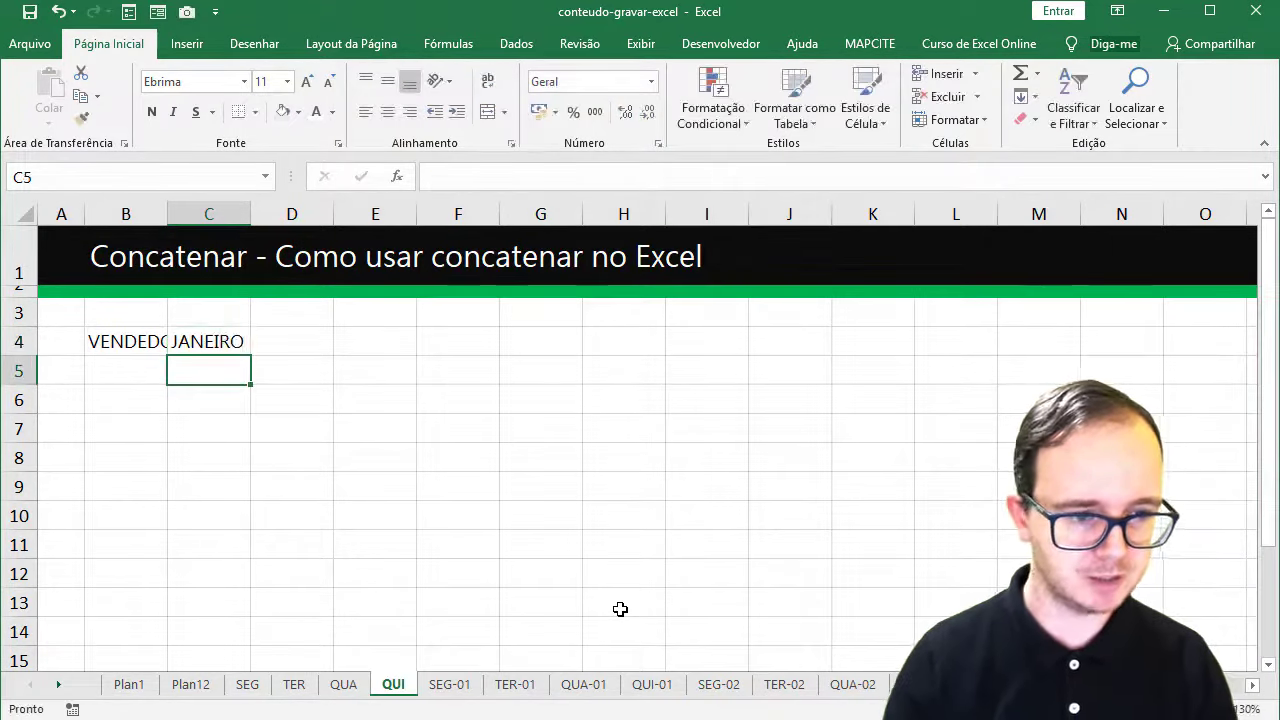
Add the first seller row: LUCAS in B5 with 250 in C5.
key(Left)
text(L)
key(Right)
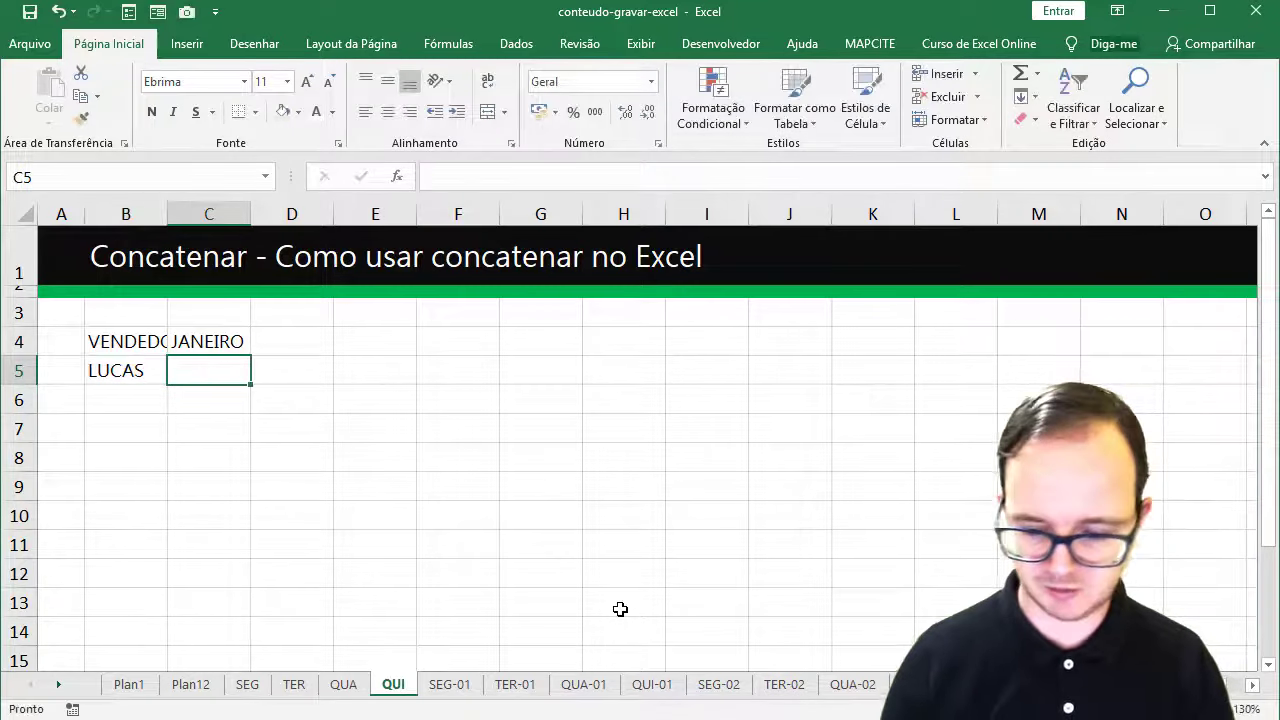
text(250)
key(Return)
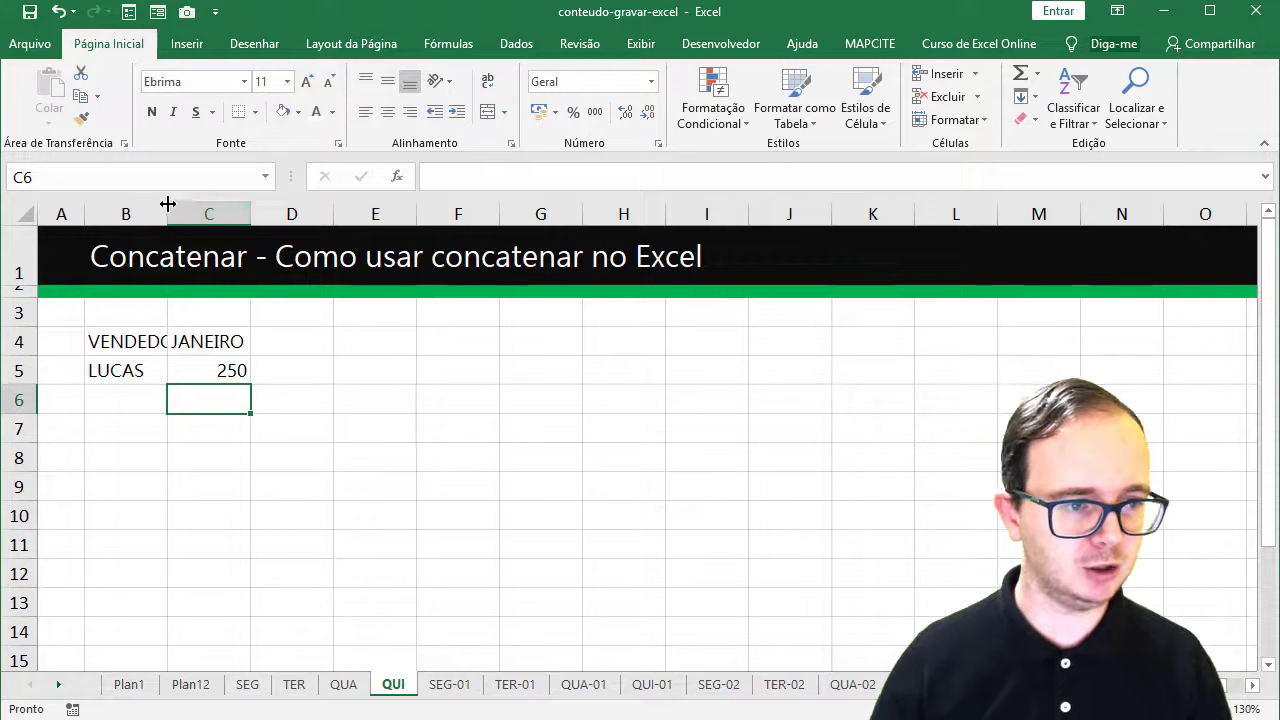
Widen column B so the VENDEDOR header fits.
drag(168, 204, 203, 210)
click(491, 349)
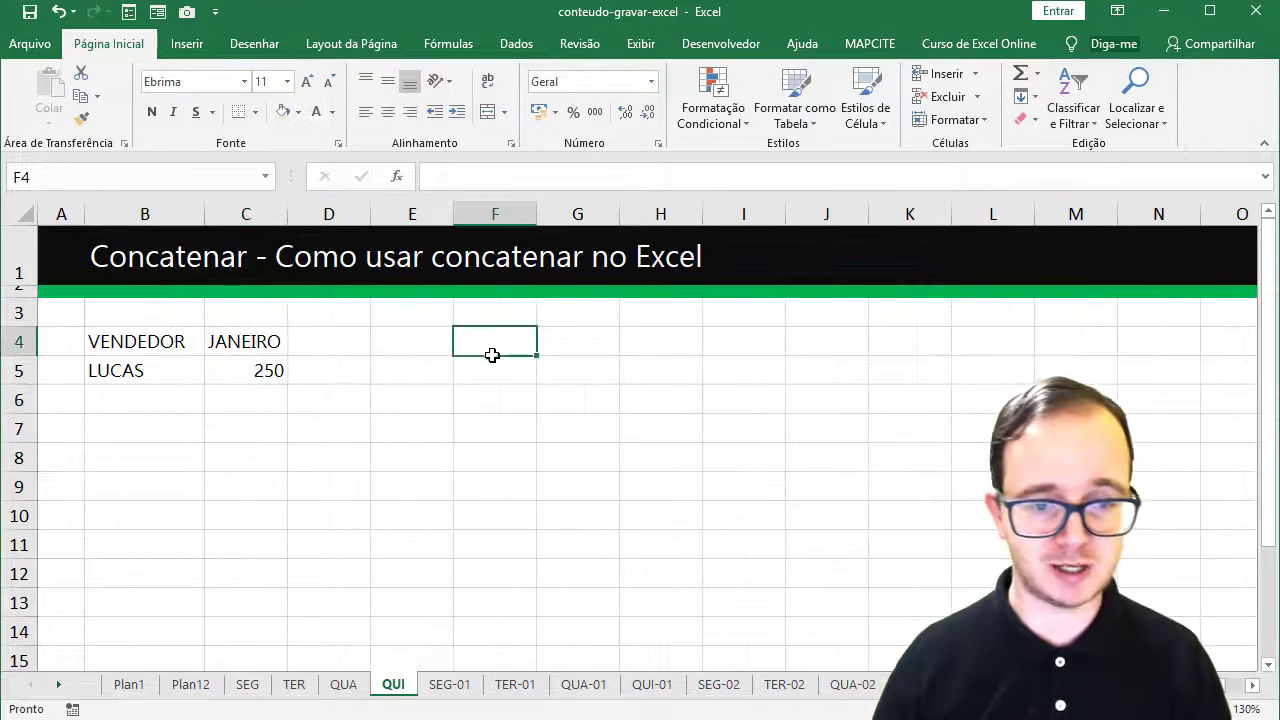
click(1228, 709)
click(1228, 709)
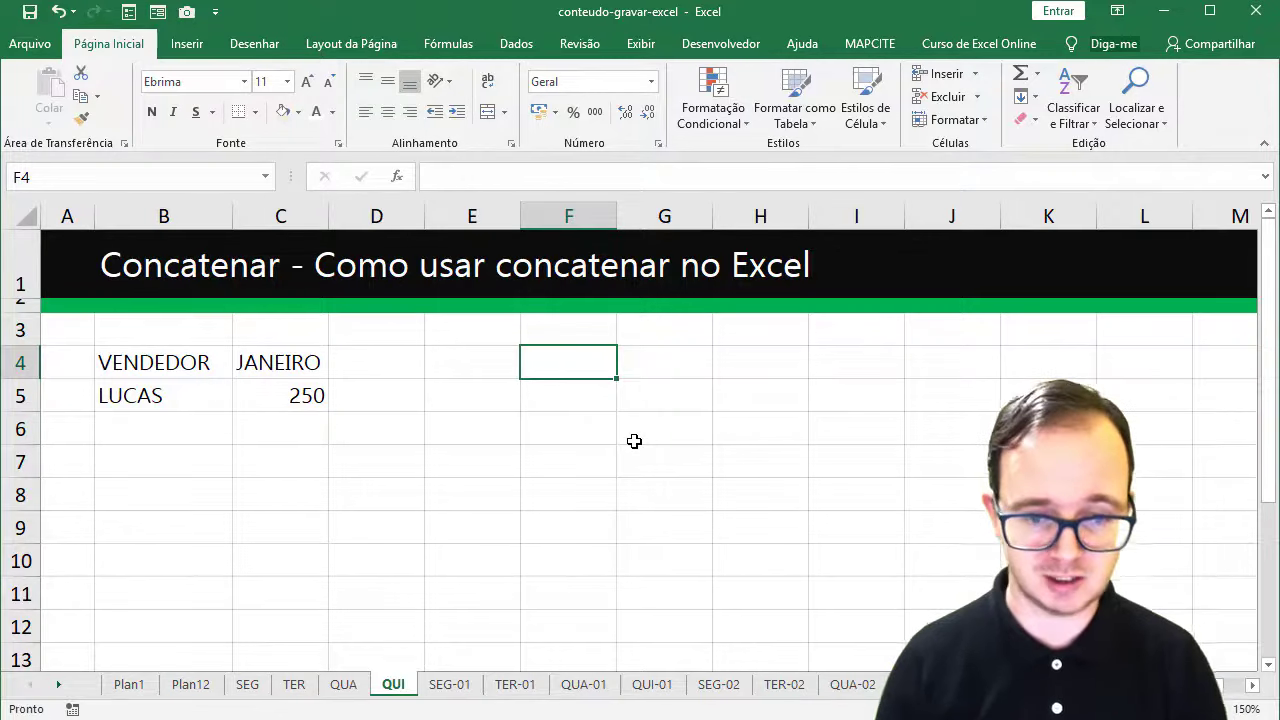
Enter =B5&C5 in F5 to join the seller name and January value.
key(Down)
text(=)
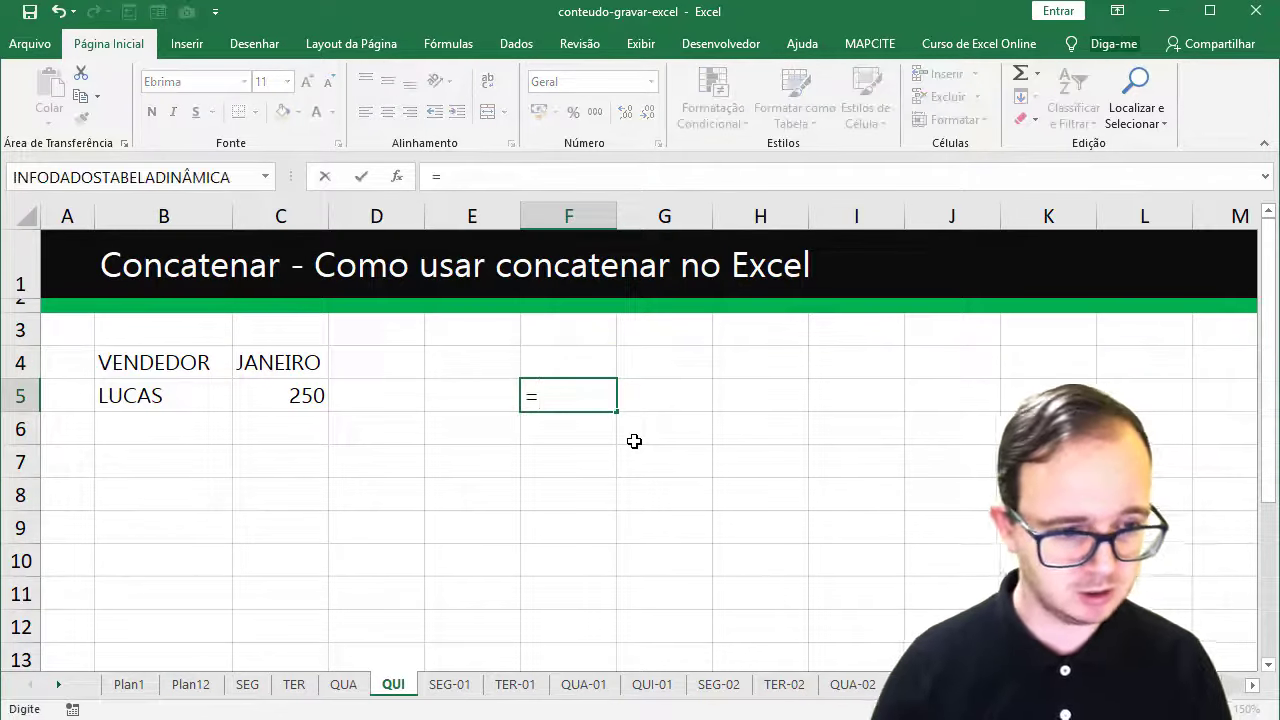
click(216, 398)
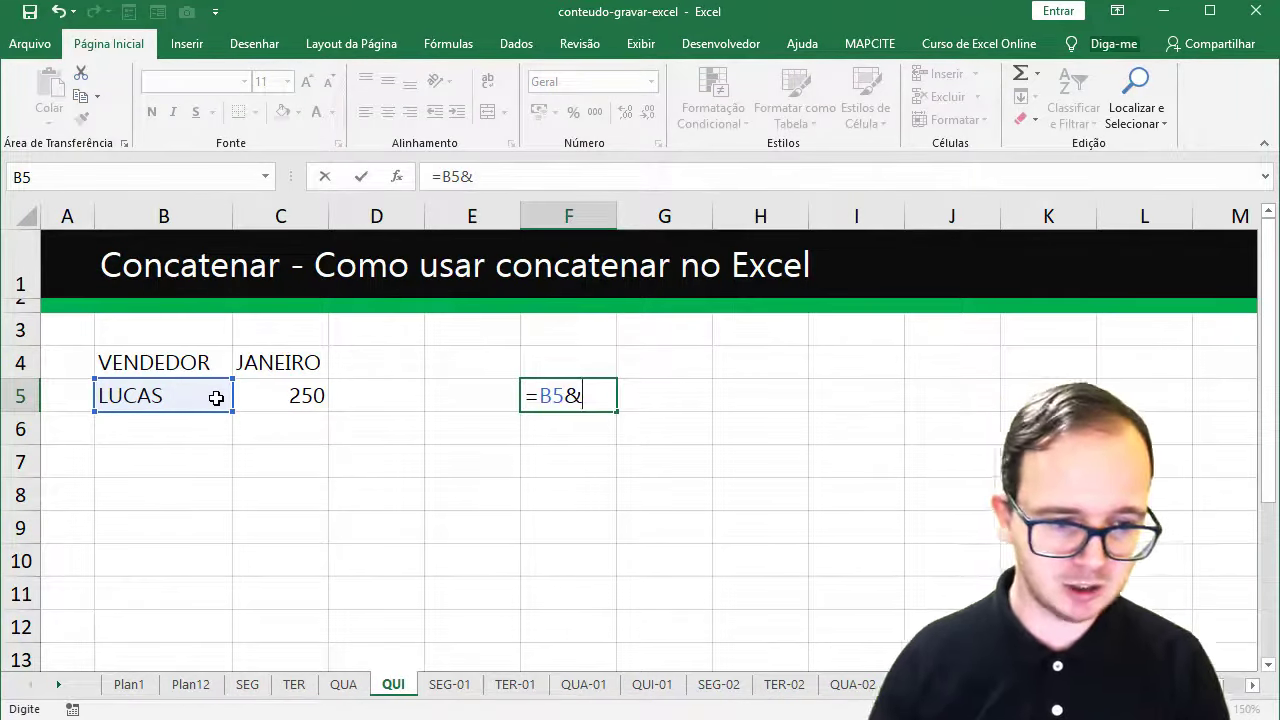
click(251, 394)
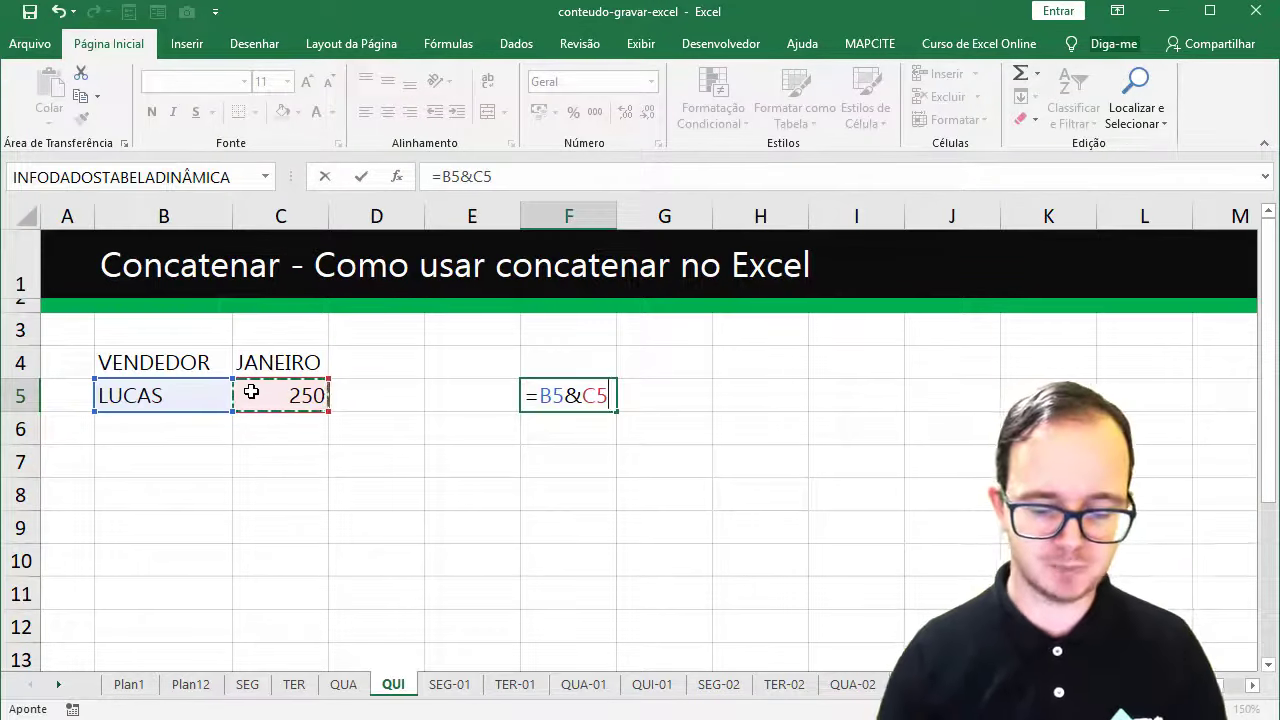
key(Return)
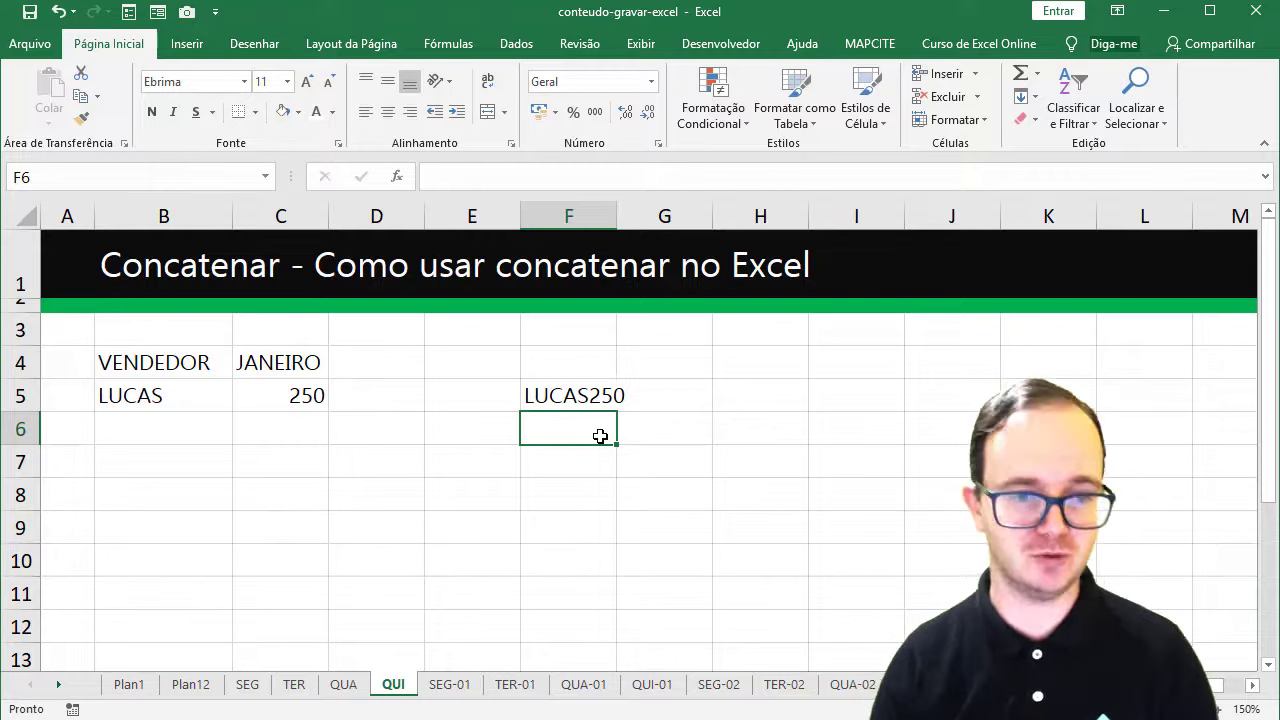
Add a separator to F5's formula, ending with =B5&"...: "&C5.
double_click(582, 398)
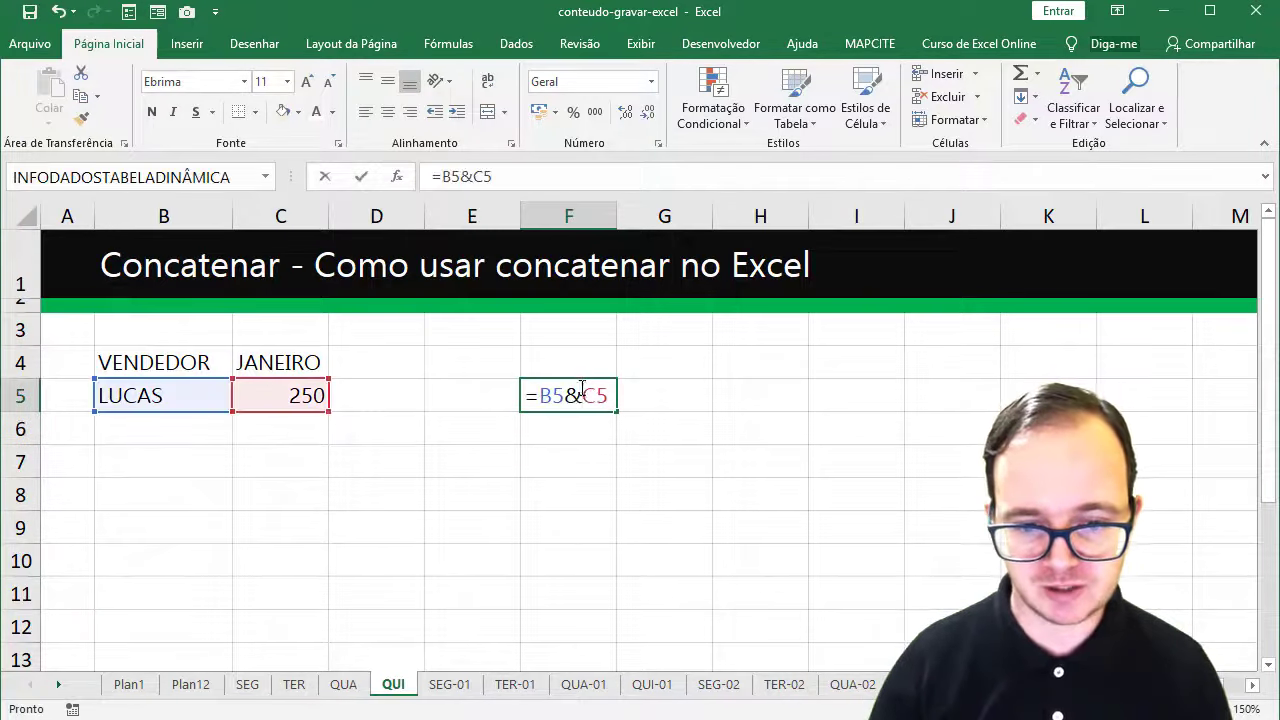
text(")
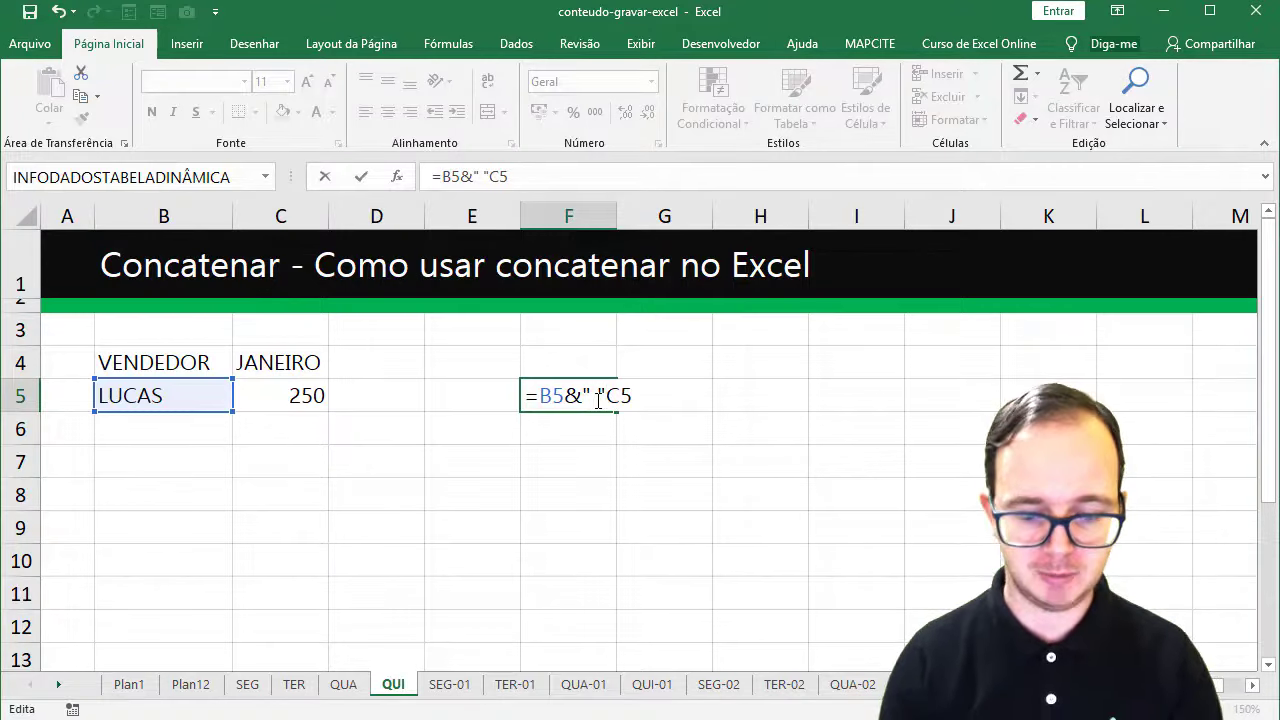
text(&)
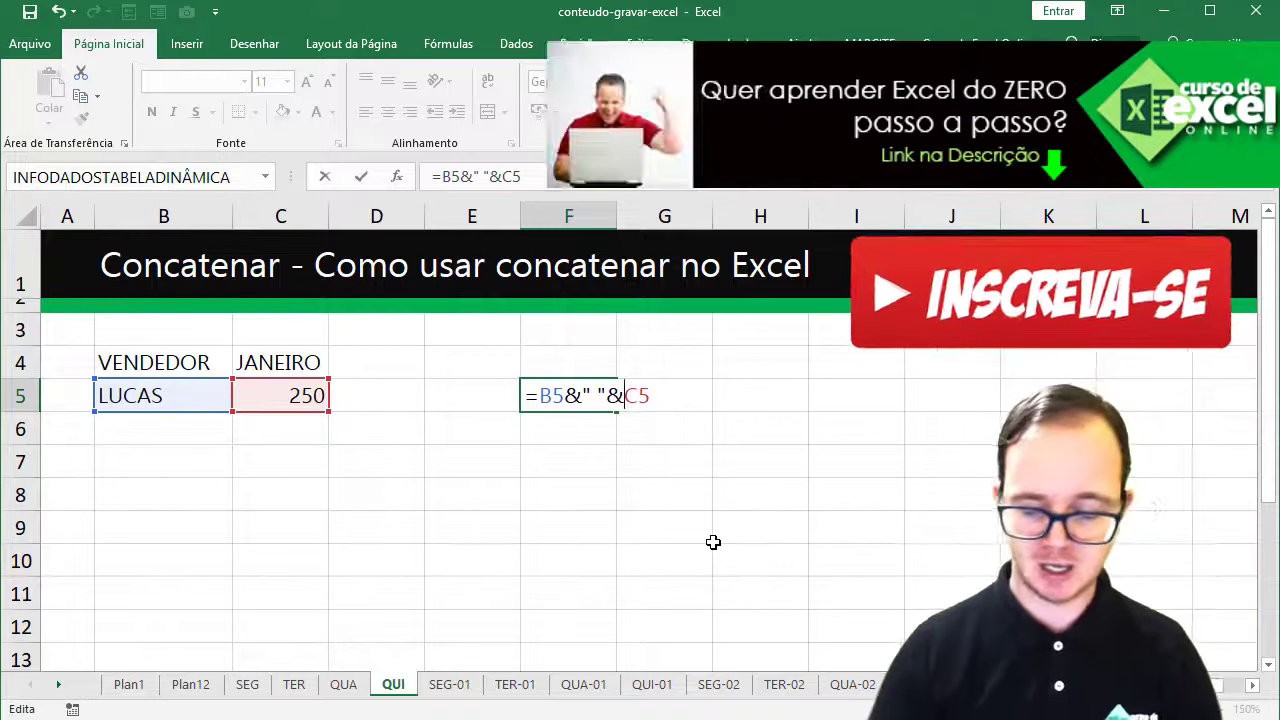
key(Return)
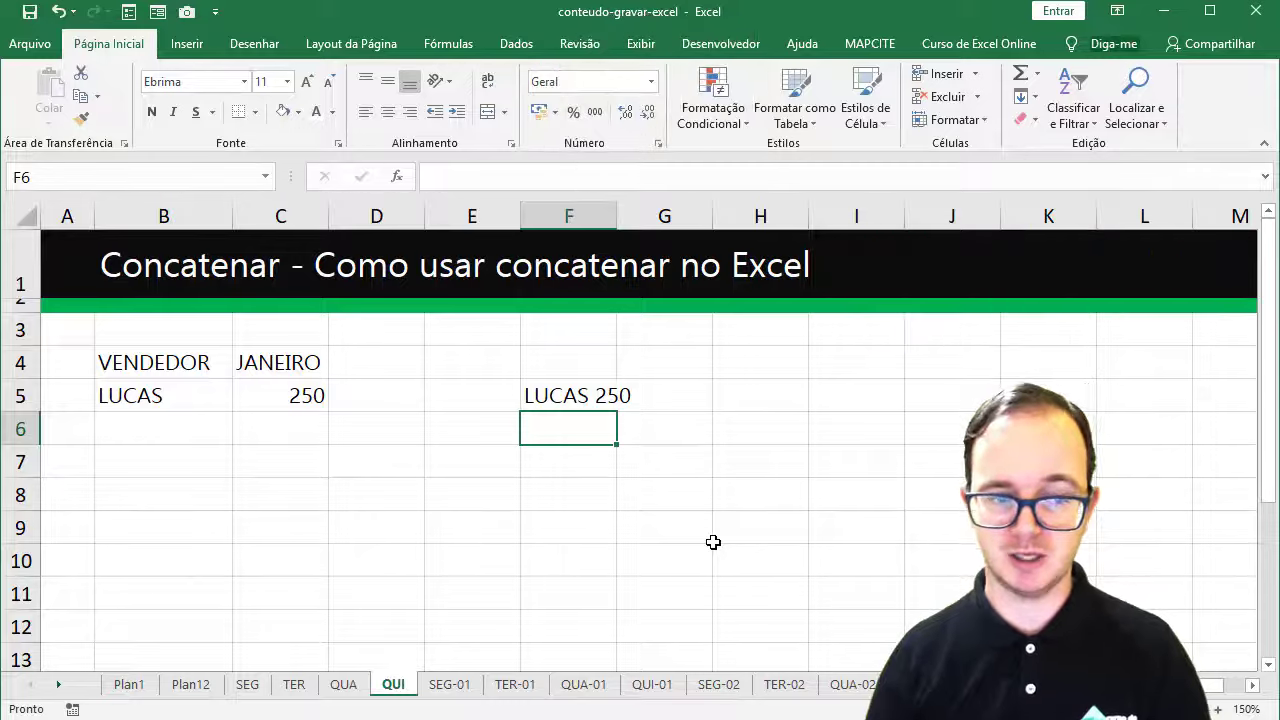
double_click(566, 398)
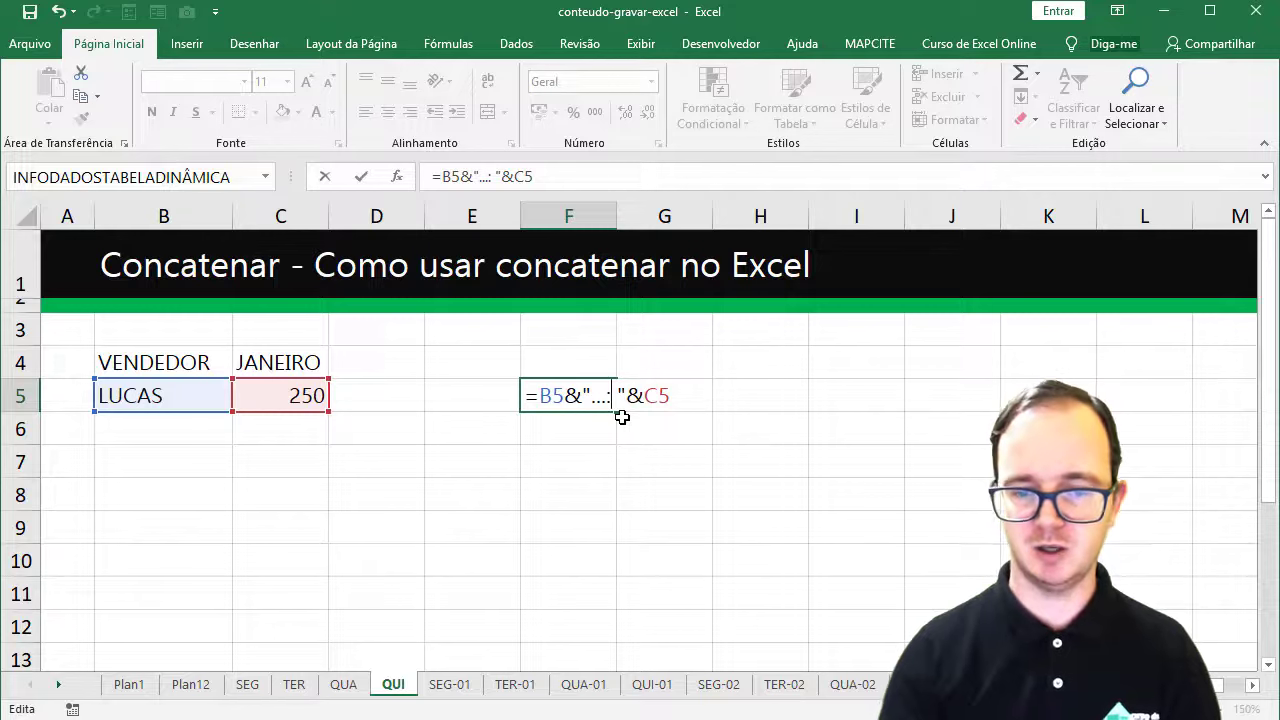
key(Return)
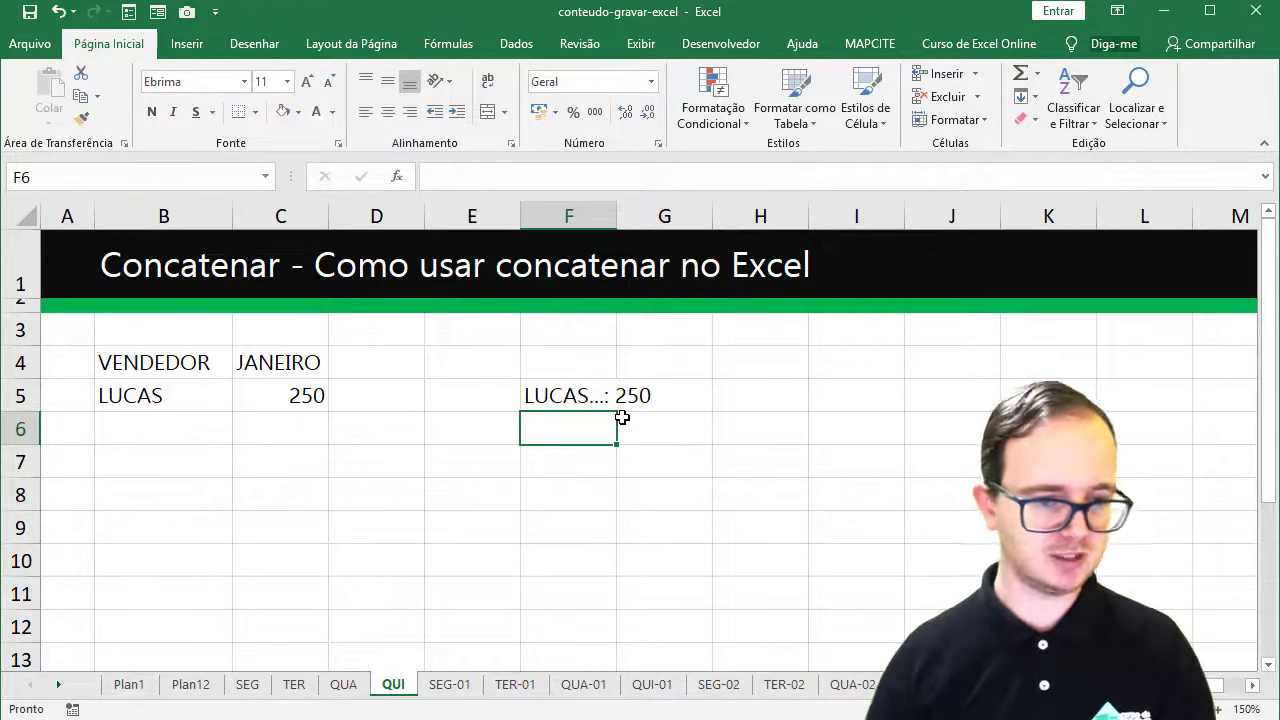
Add sellers ANA with 350 and RENATA with 450 in rows 6–7.
click(179, 419)
text(AN)
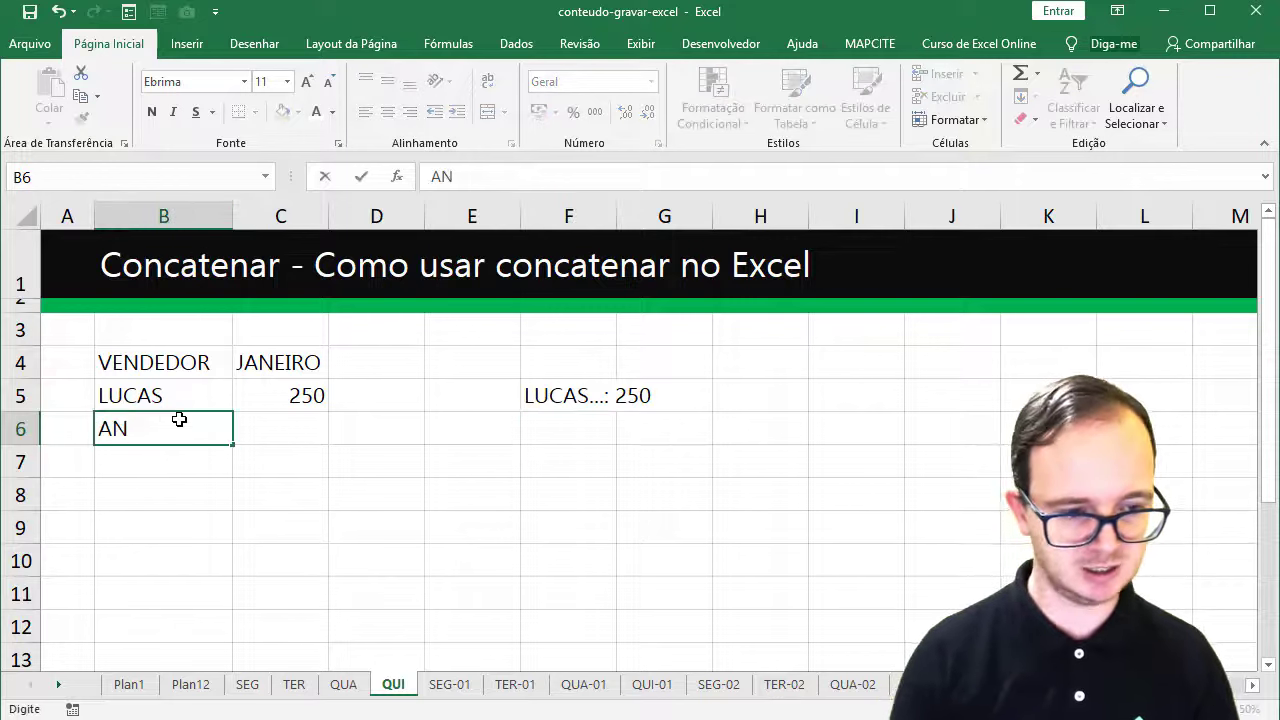
text(A)
key(Return)
key(Right)
key(Up)
text(35)
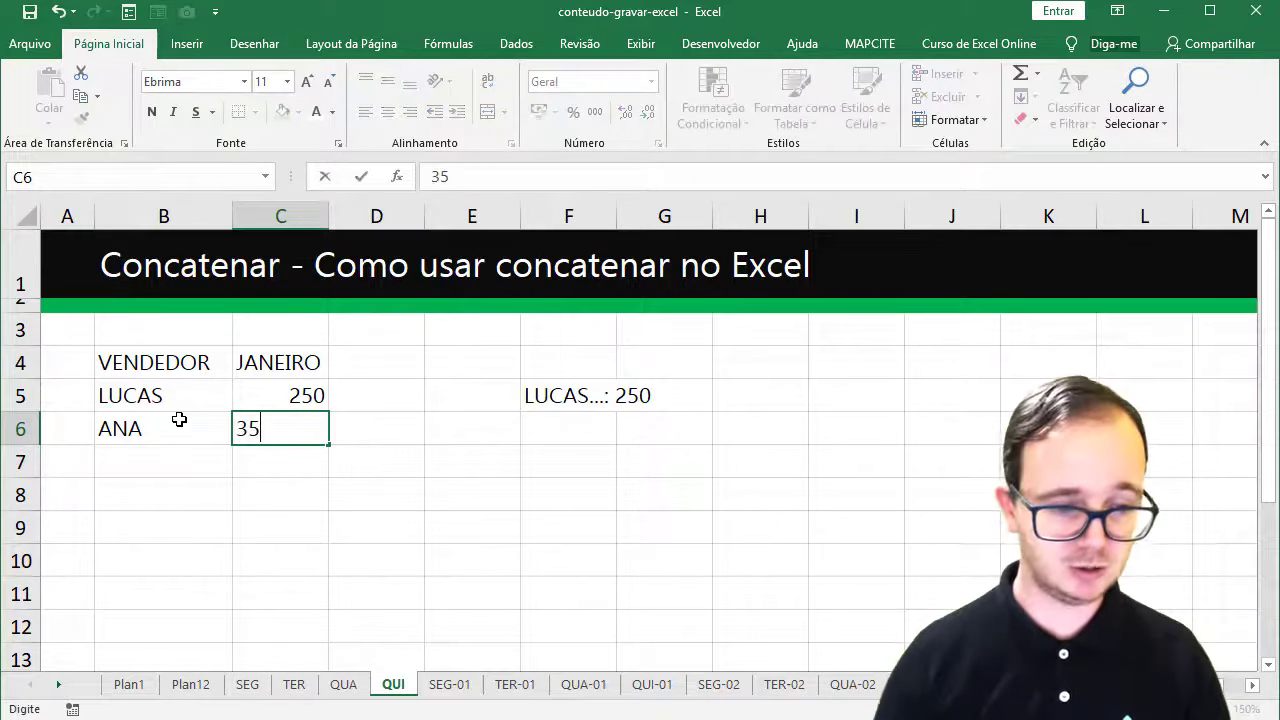
text(0)
key(Return)
key(Left)
text(RENA)
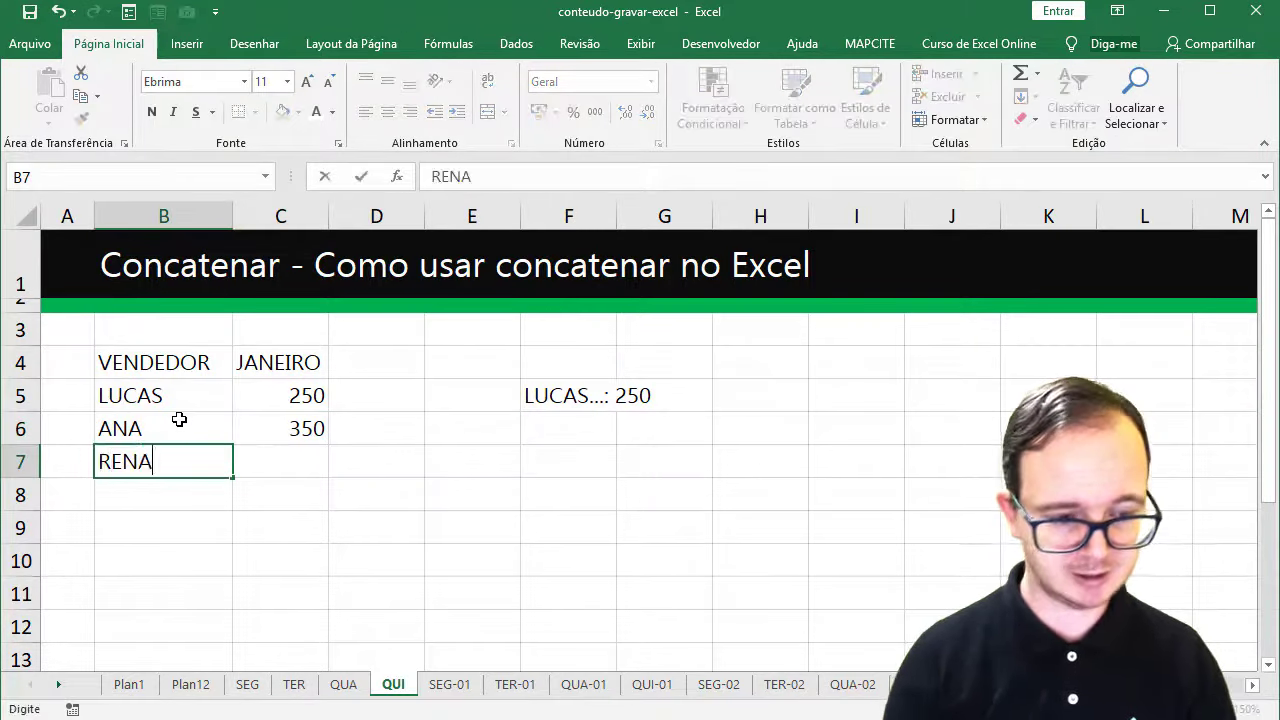
text(TA)
key(Tab)
text(450)
key(Return)
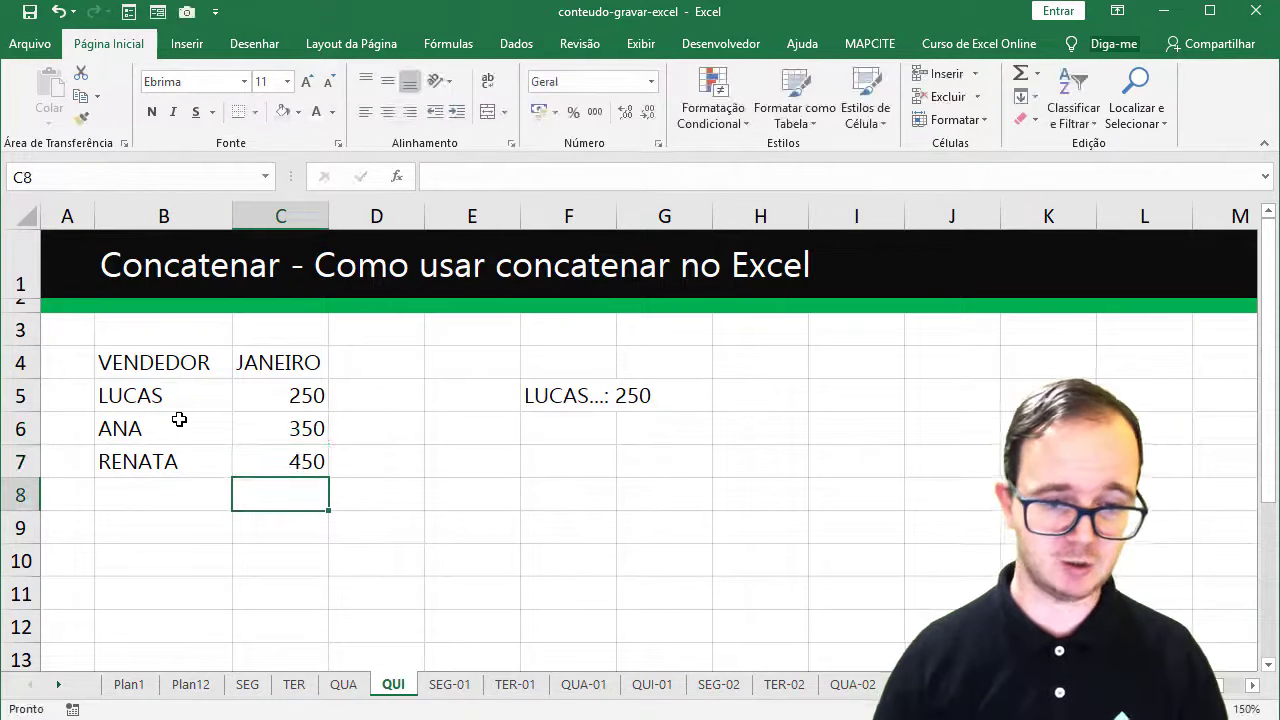
Fill F5's label formula down to F7 and AutoFit column F.
click(603, 401)
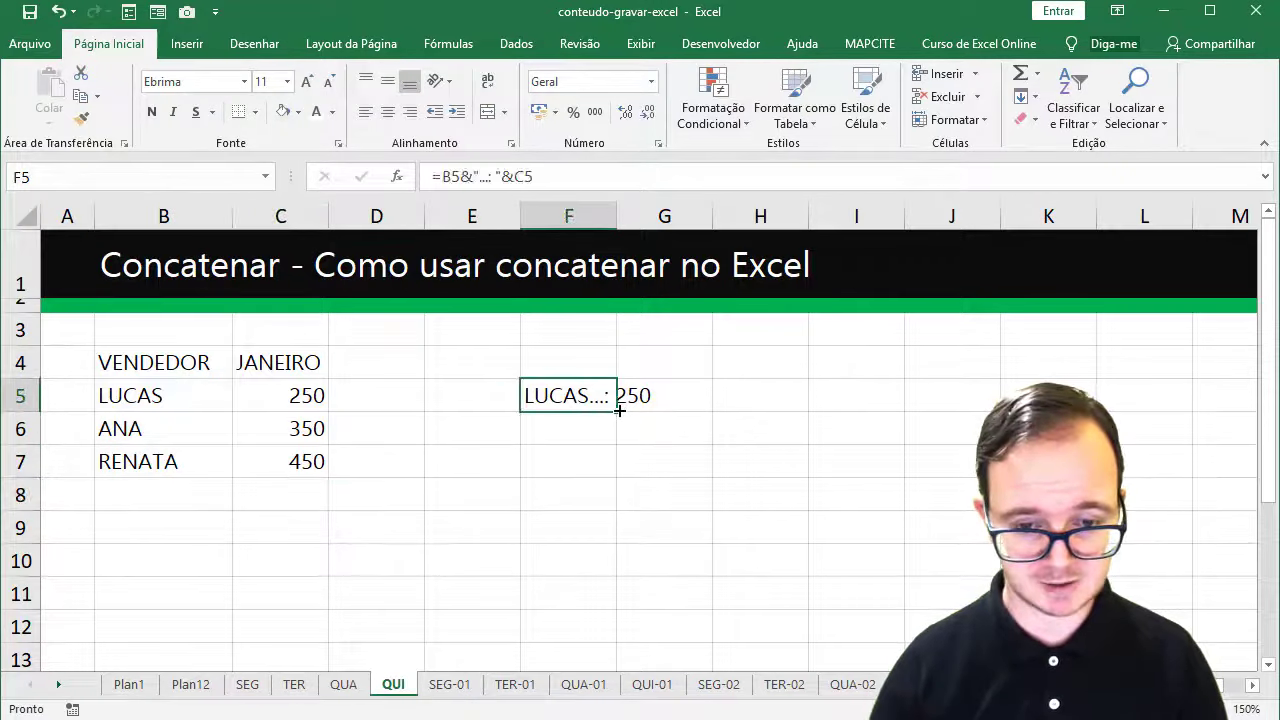
drag(619, 410, 580, 477)
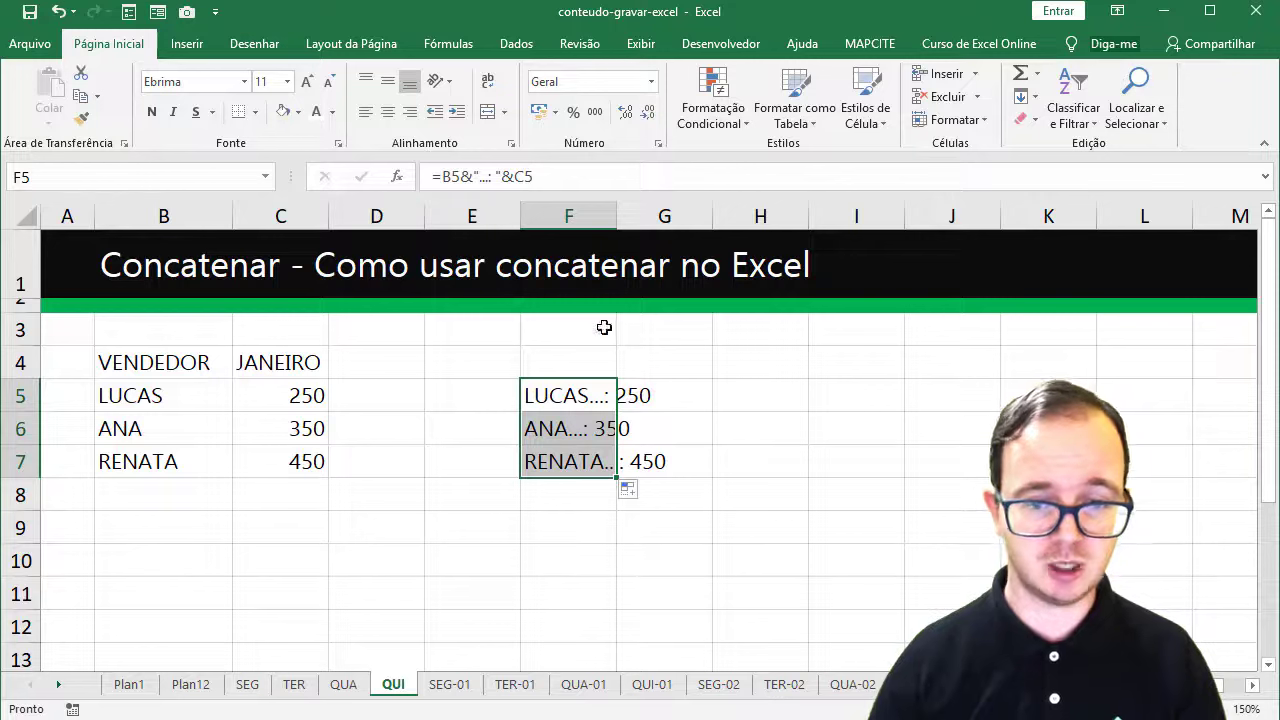
double_click(615, 222)
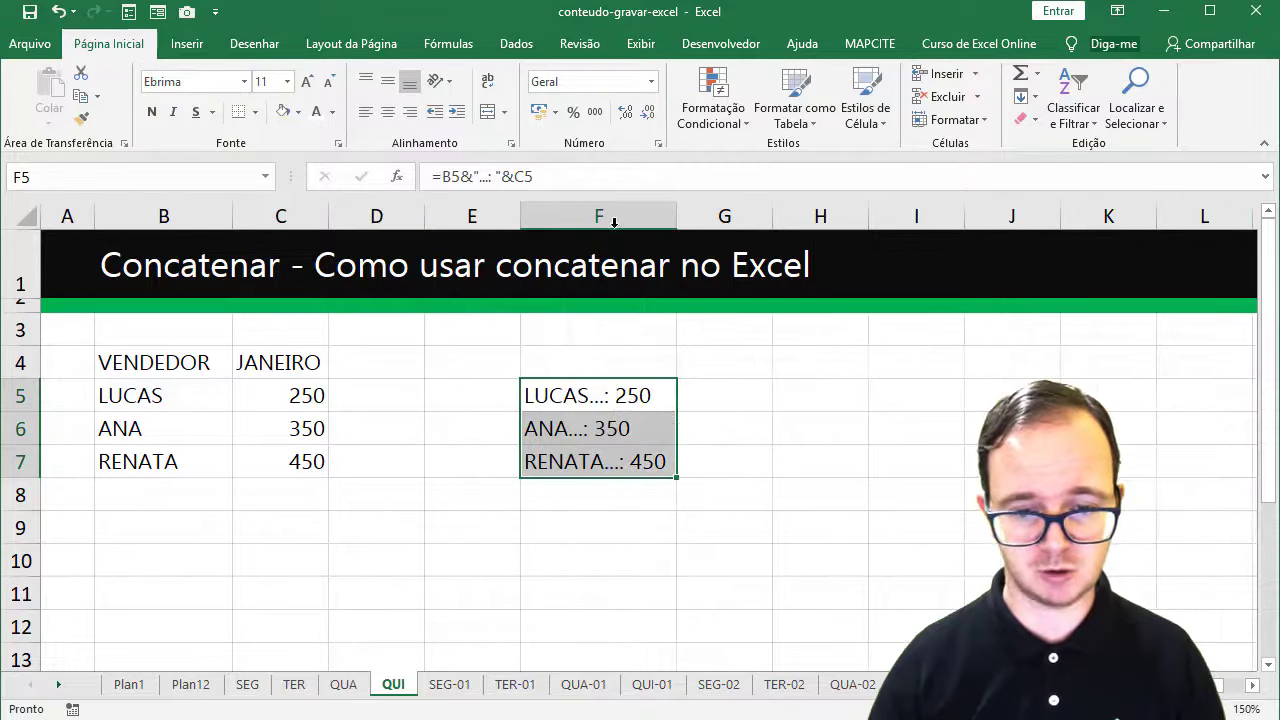
click(598, 520)
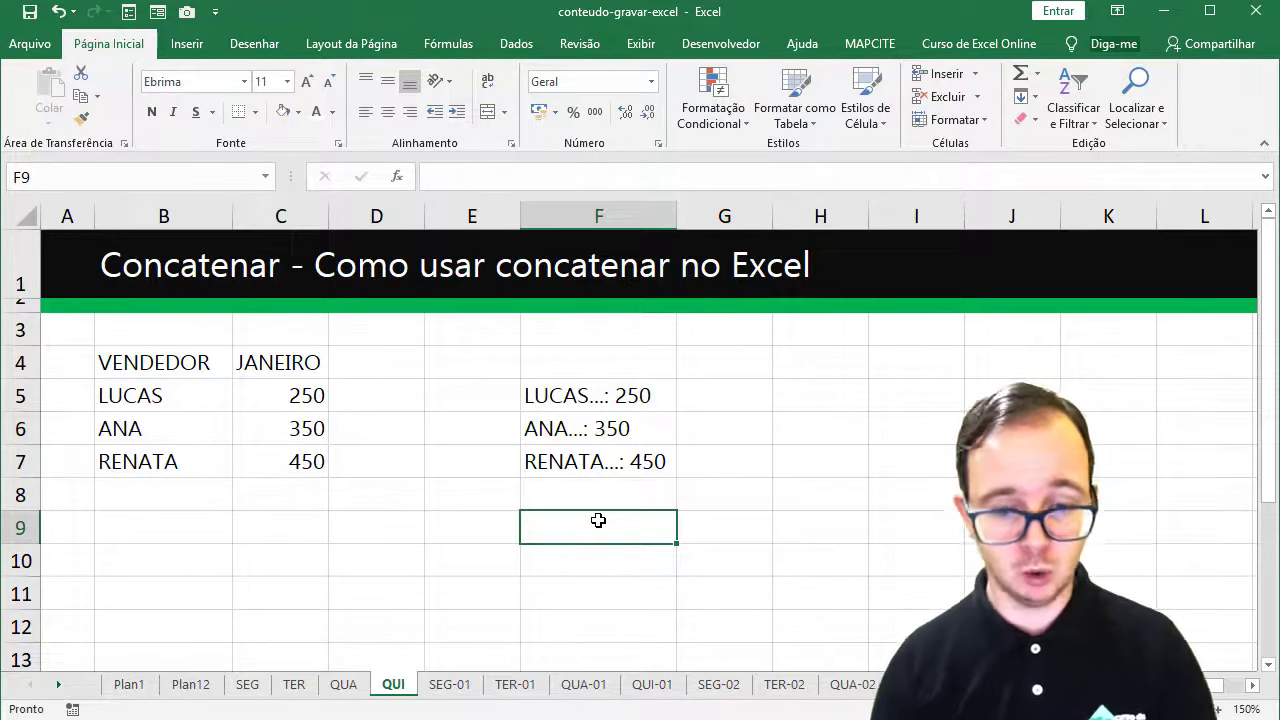
Put & in F4 and the heading CONCATENAR in G4.
key(Up)
key(Up)
key(Up)
key(Up)
key(Up)
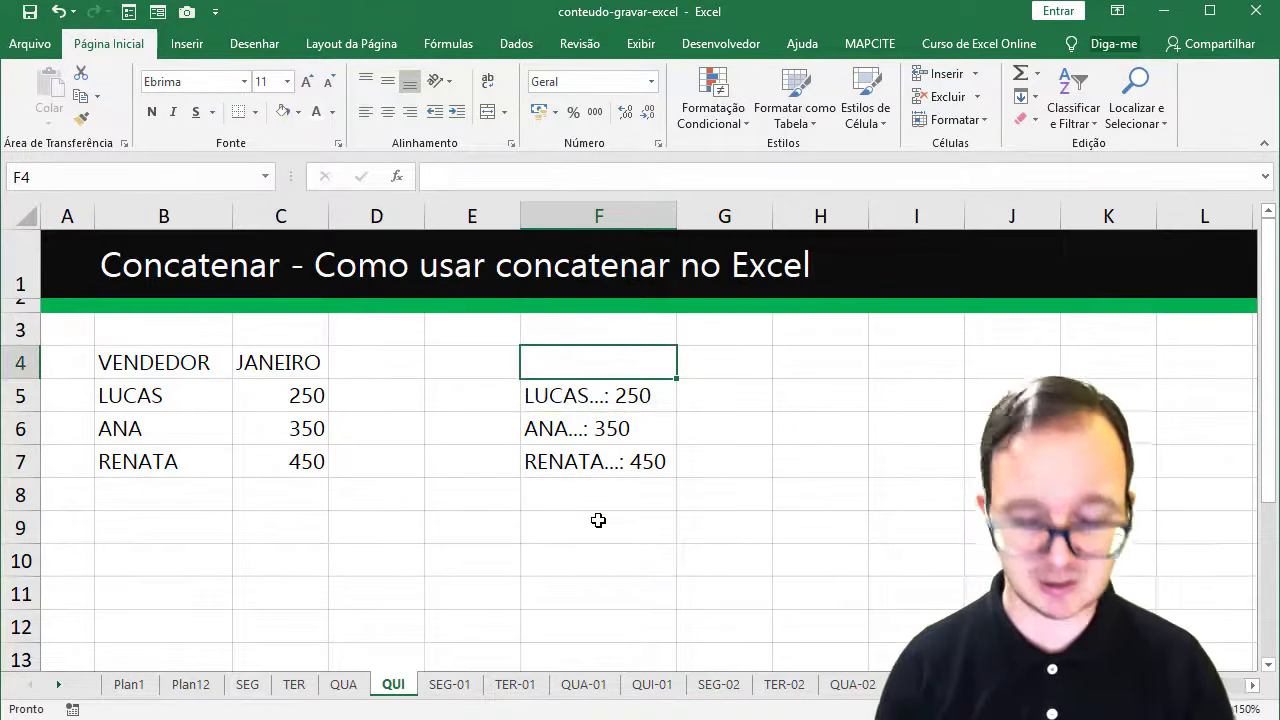
text(&)
key(Return)
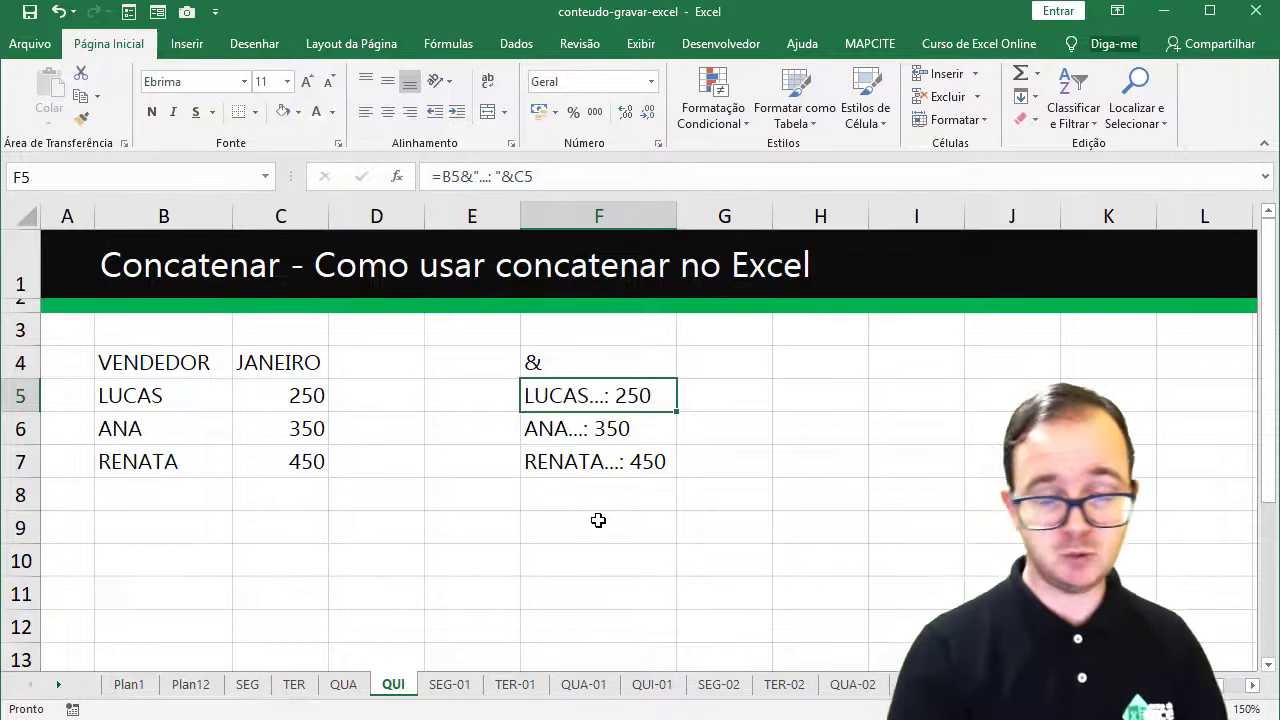
key(Up)
key(Right)
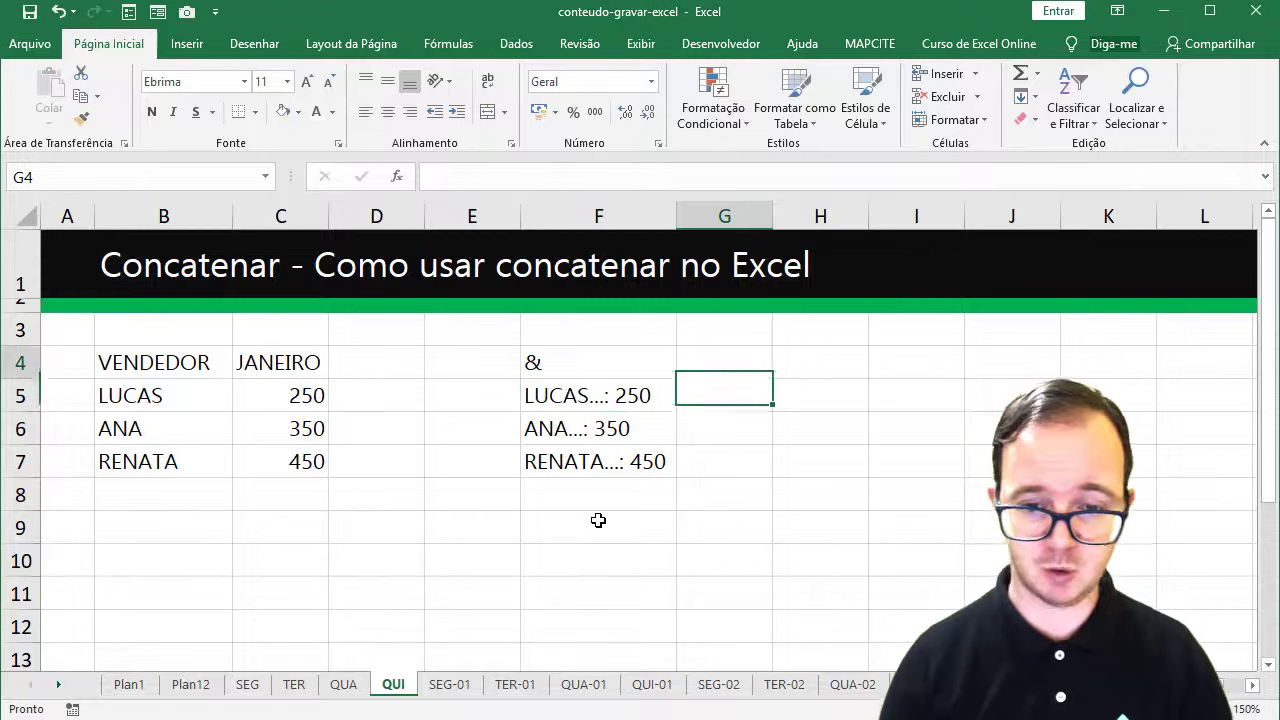
text(CONCATENAR)
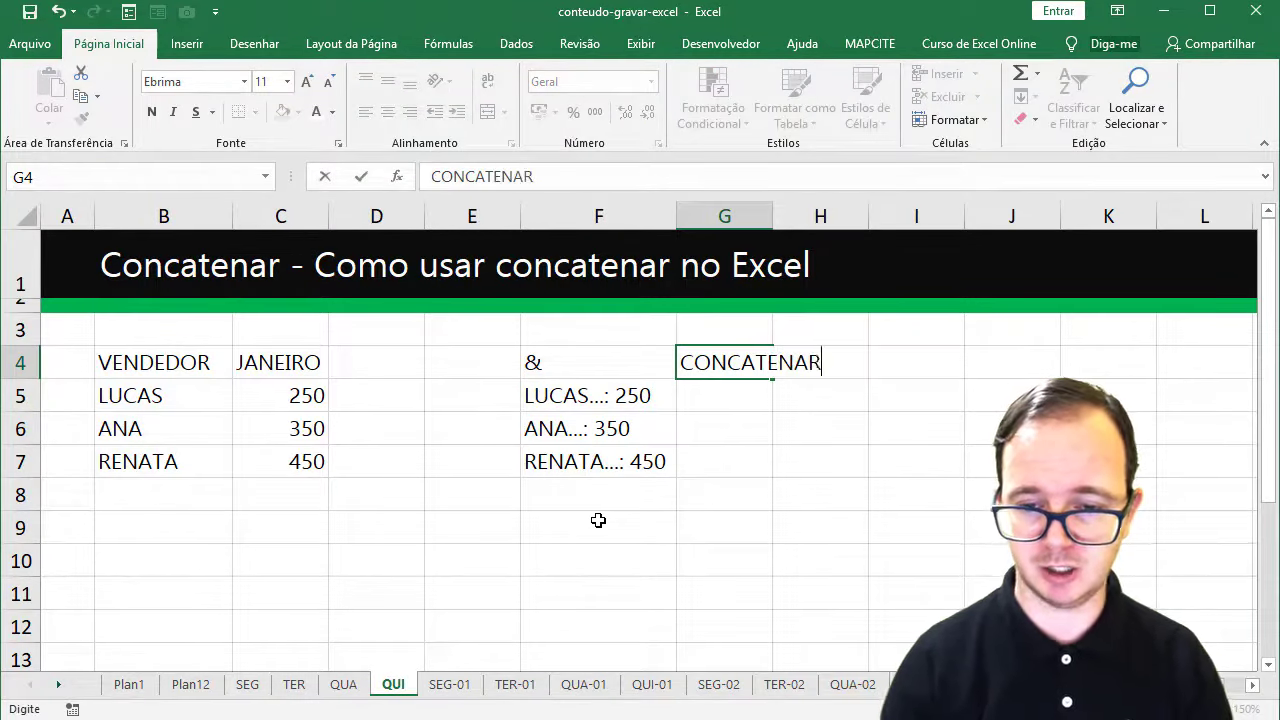
key(Return)
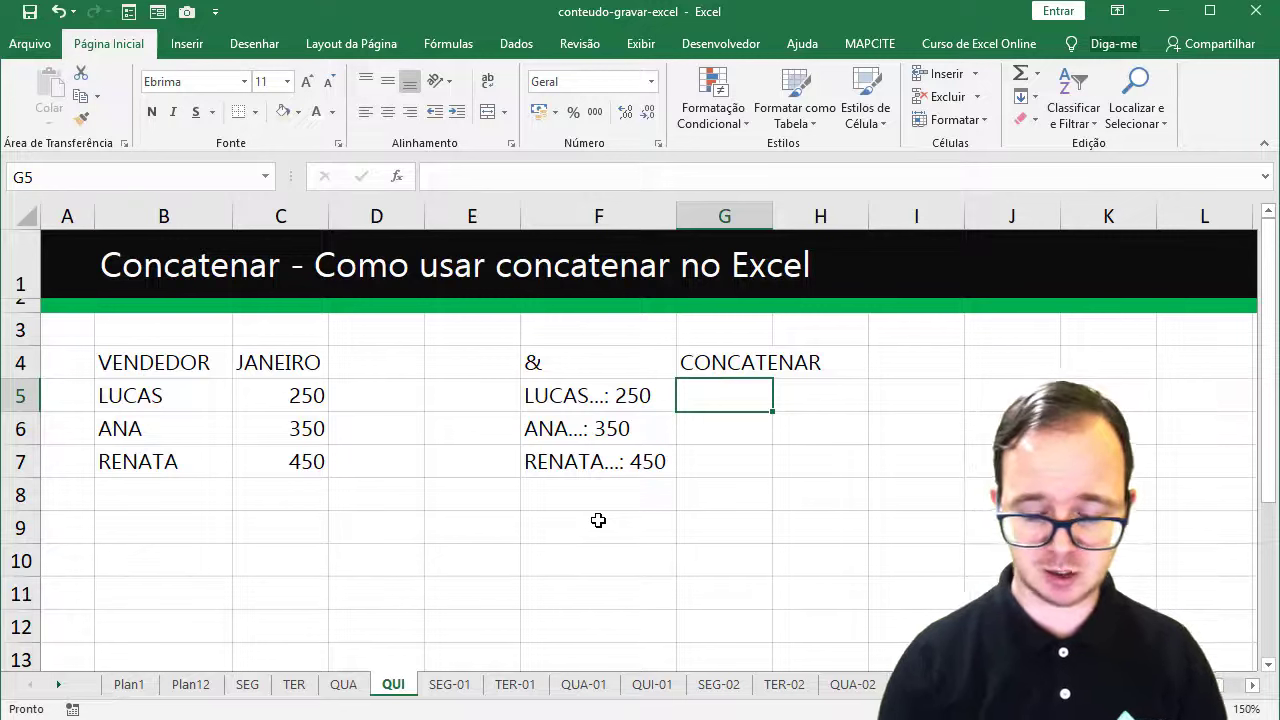
Enter =CONCATENAR(B5;"...: "&C5) in G5 and fill it down to G7.
text(=CONCA)
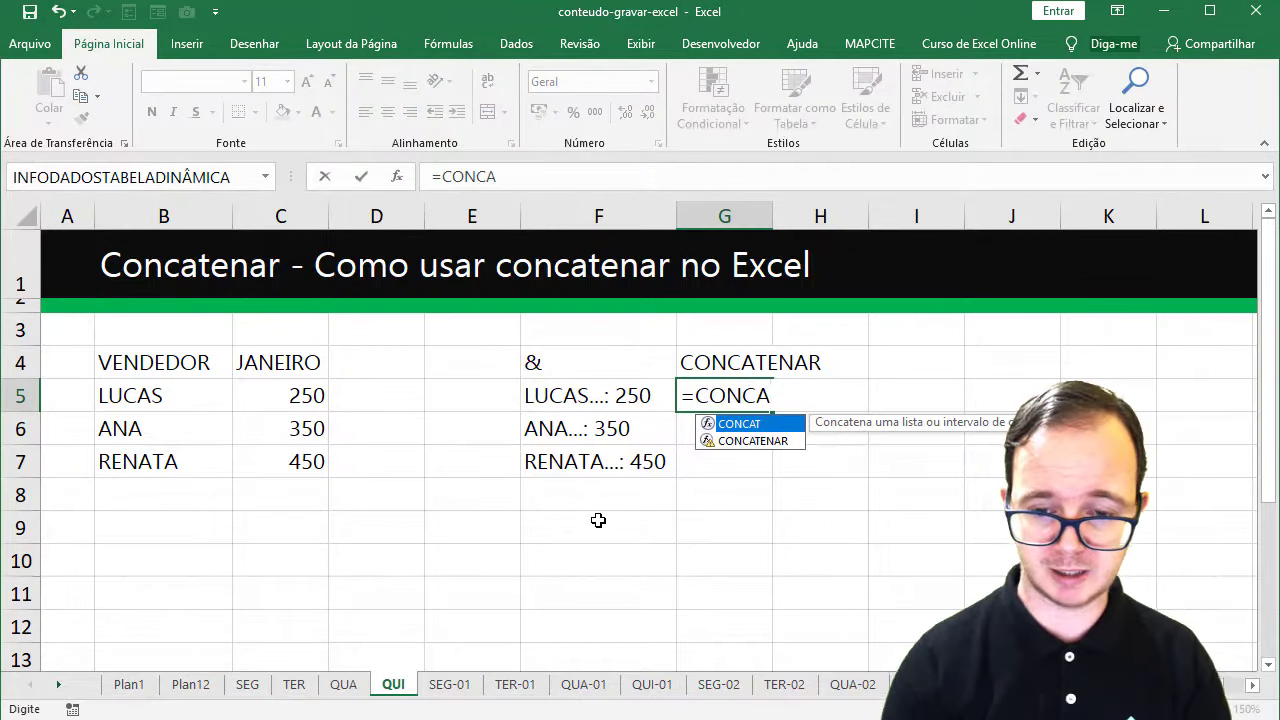
double_click(736, 440)
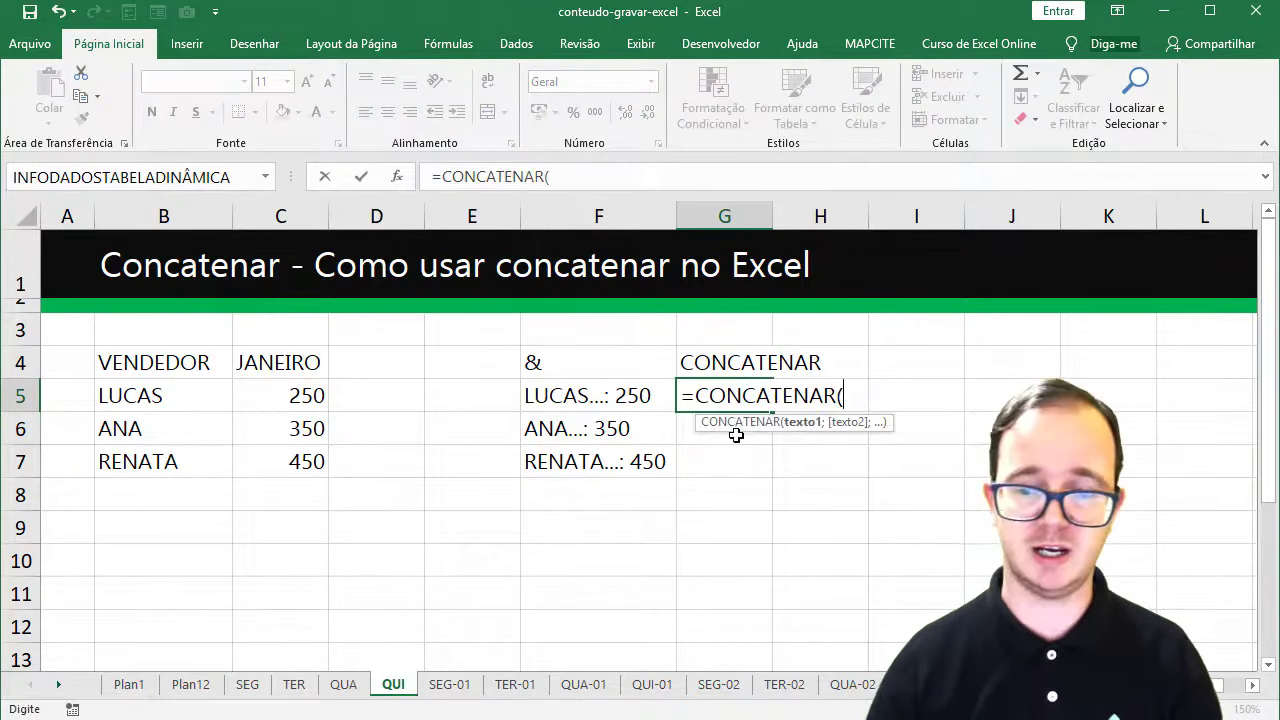
click(206, 394)
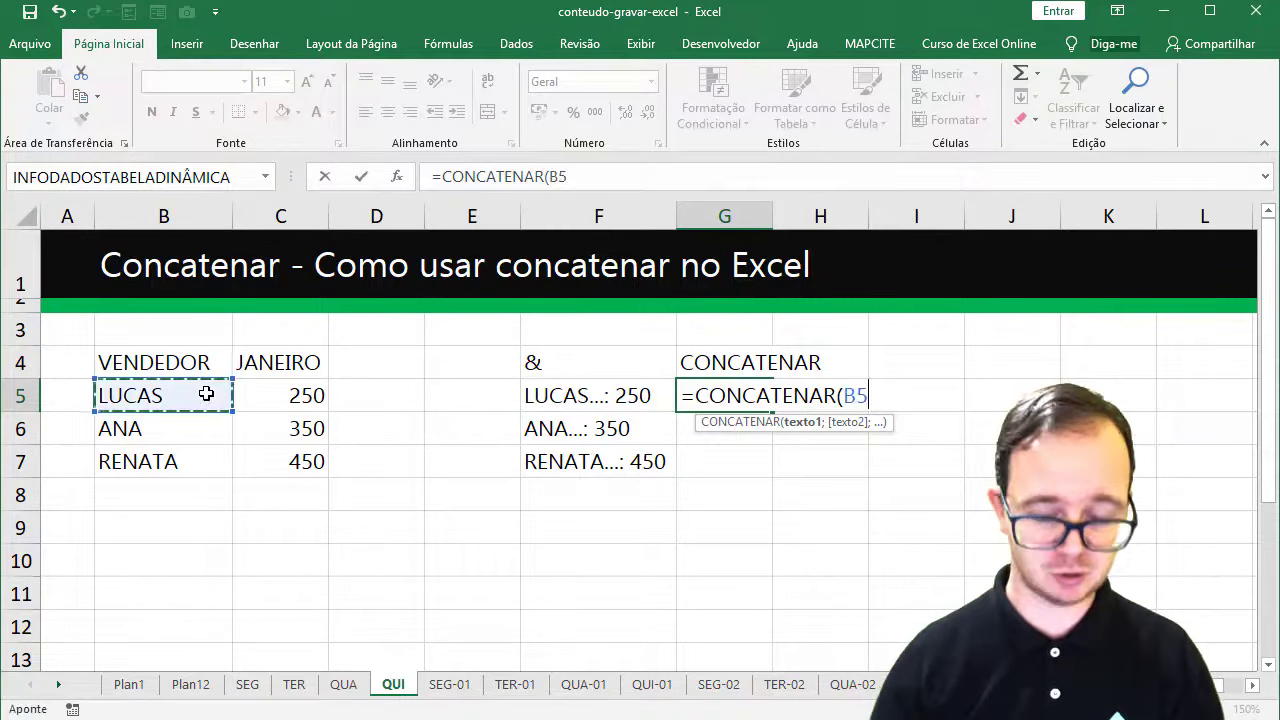
text(;"...: "&)
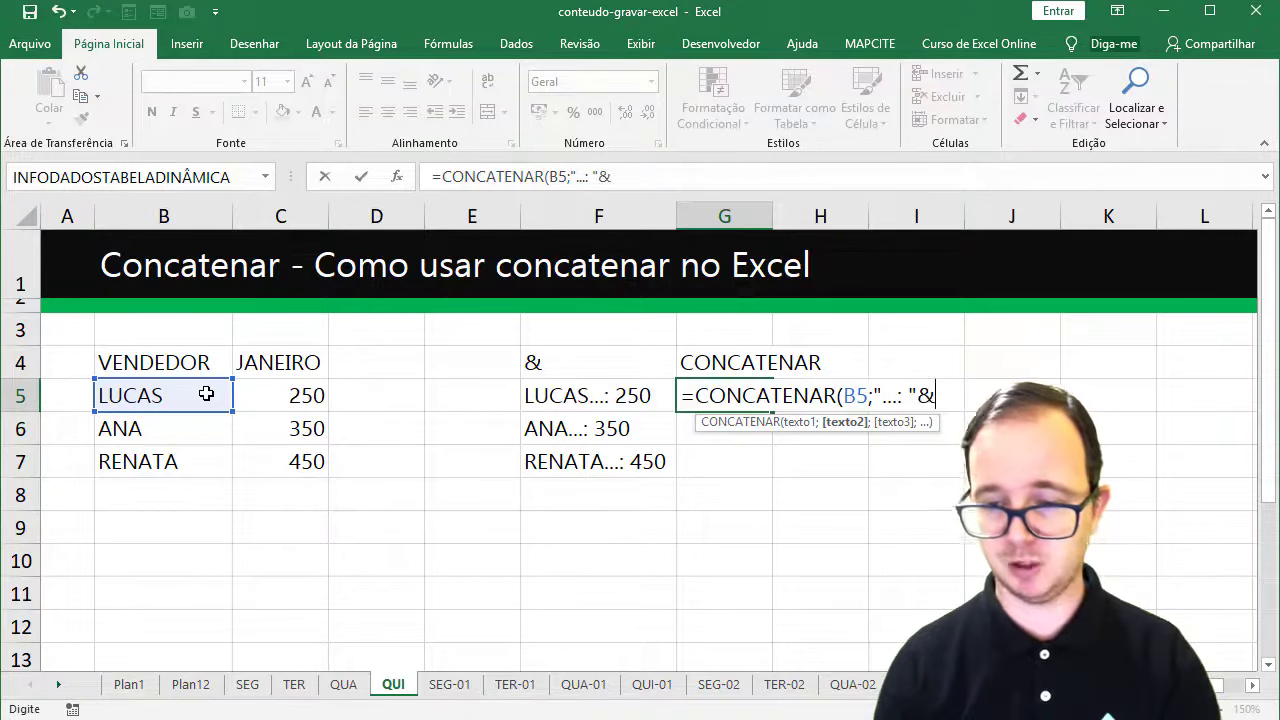
click(288, 400)
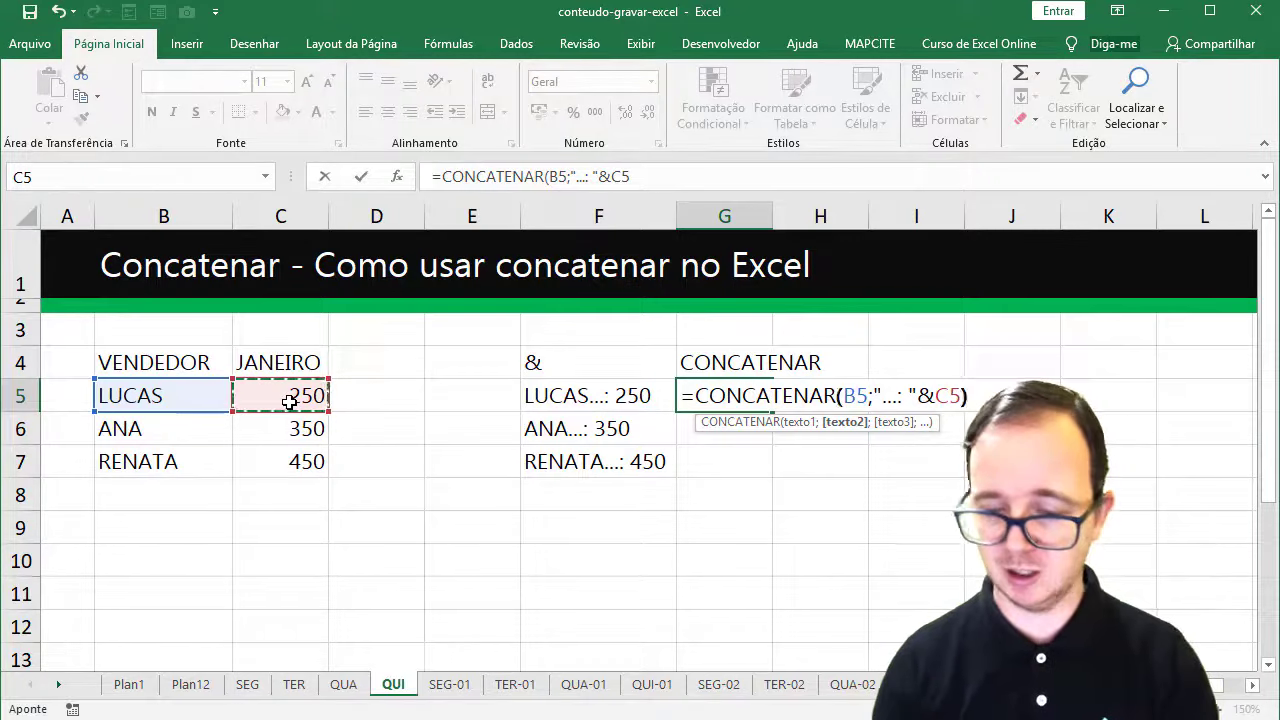
text())
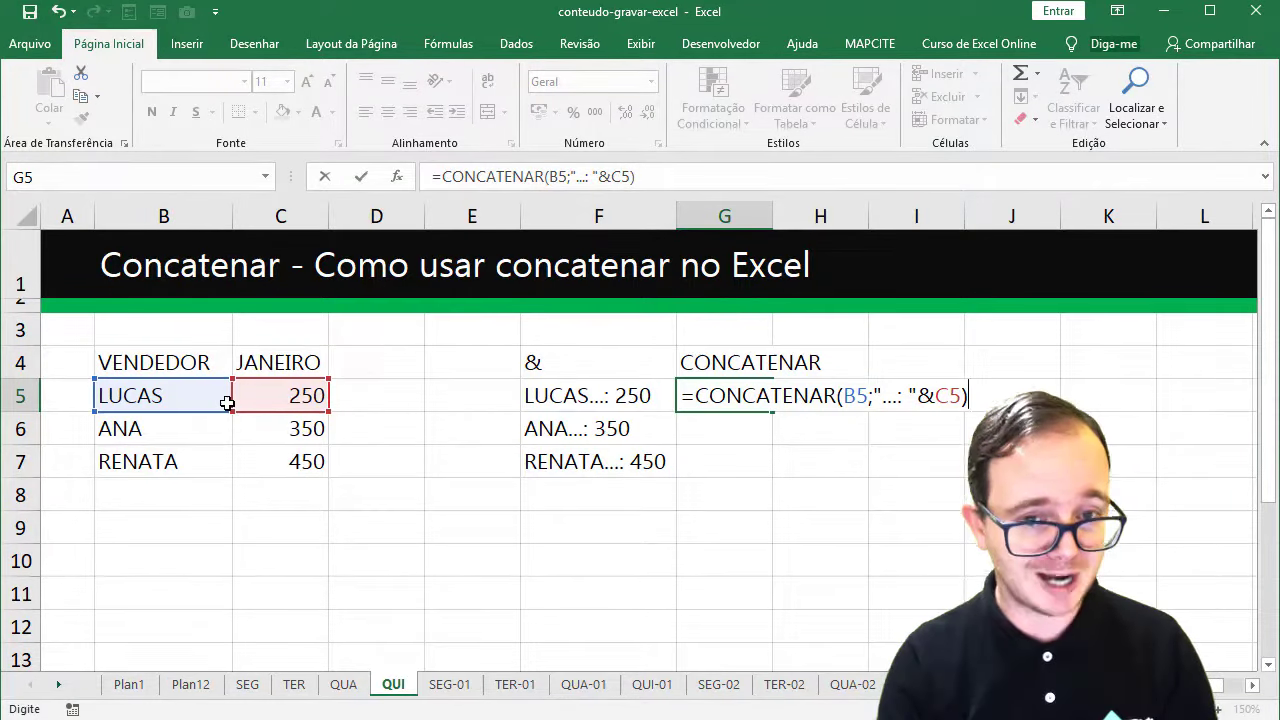
key(End)
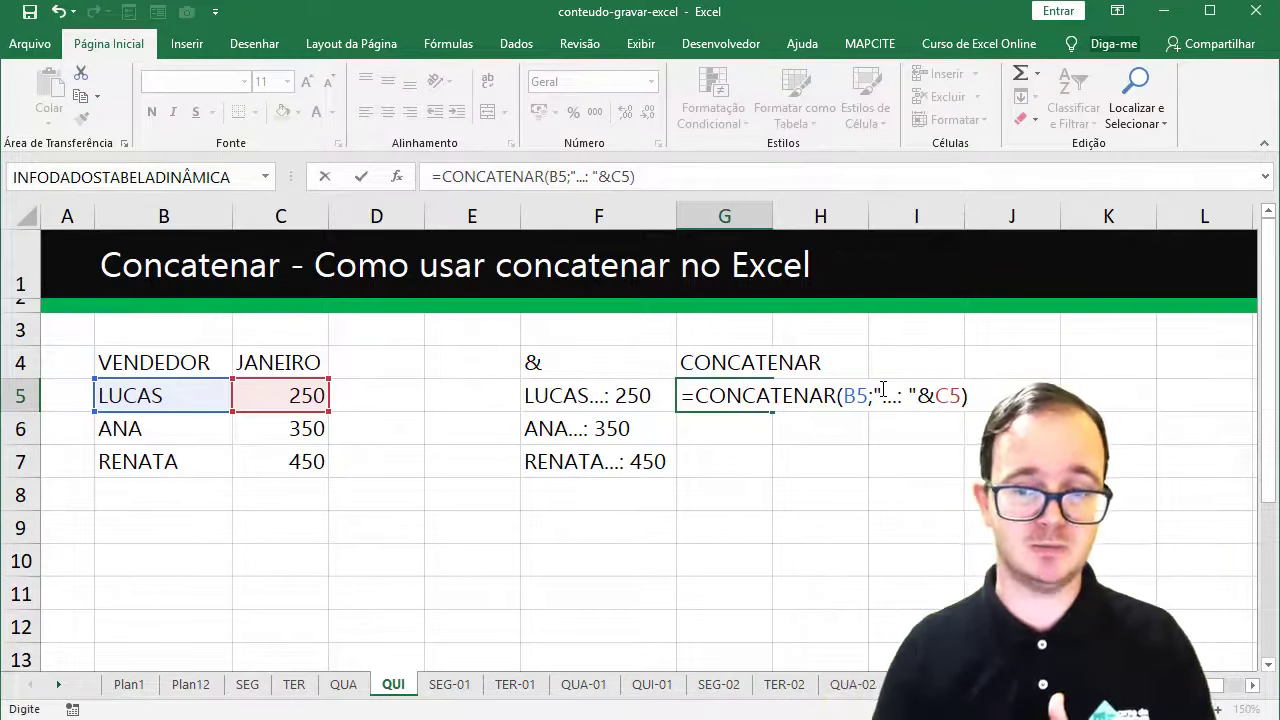
key(Return)
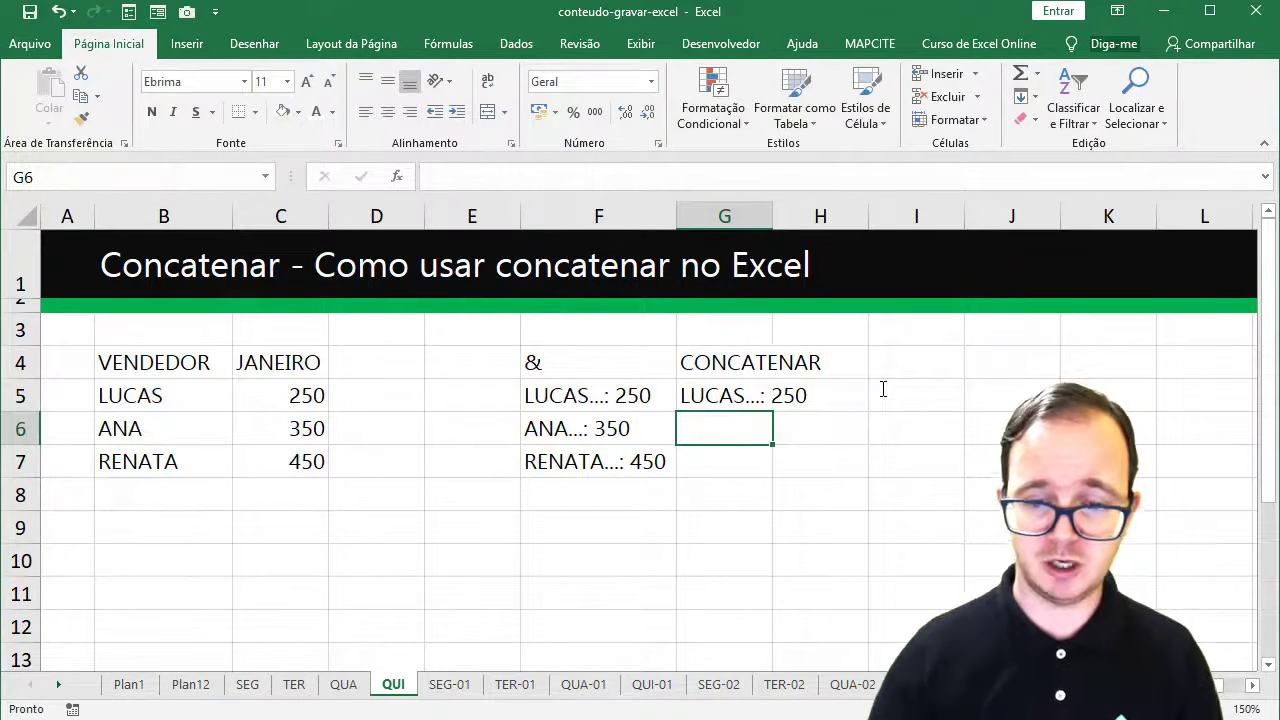
click(741, 396)
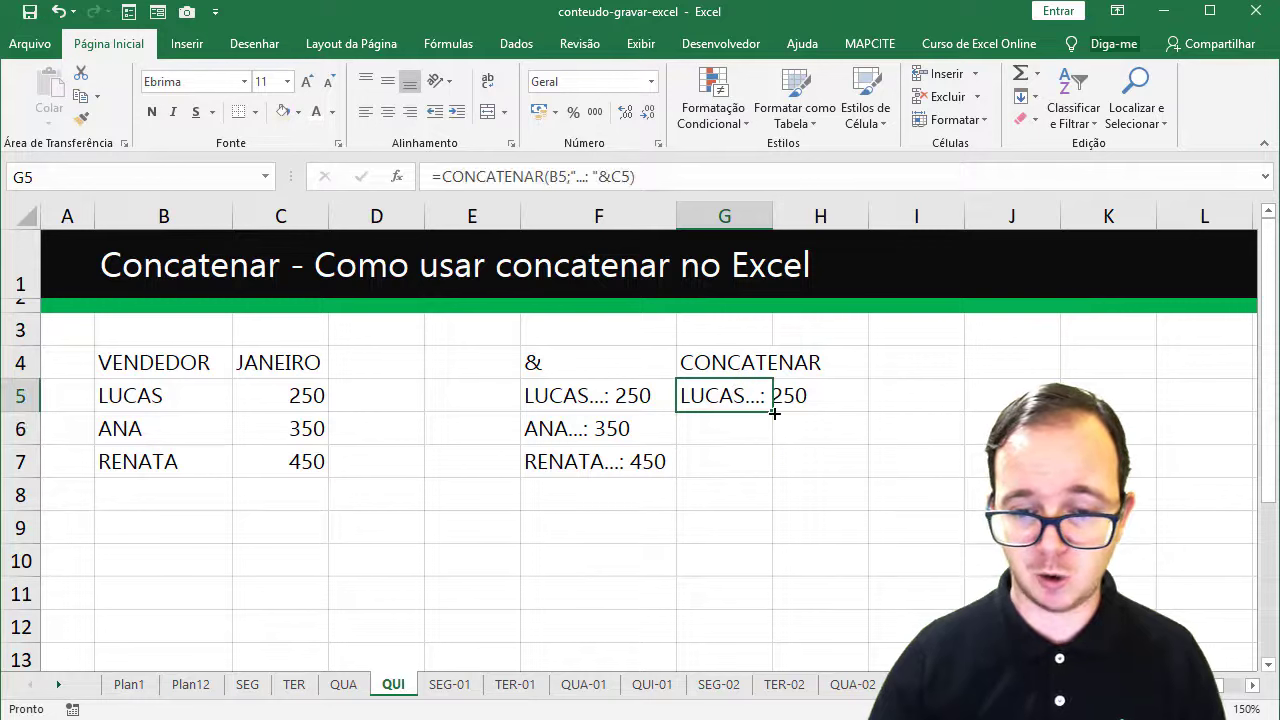
drag(774, 413, 757, 485)
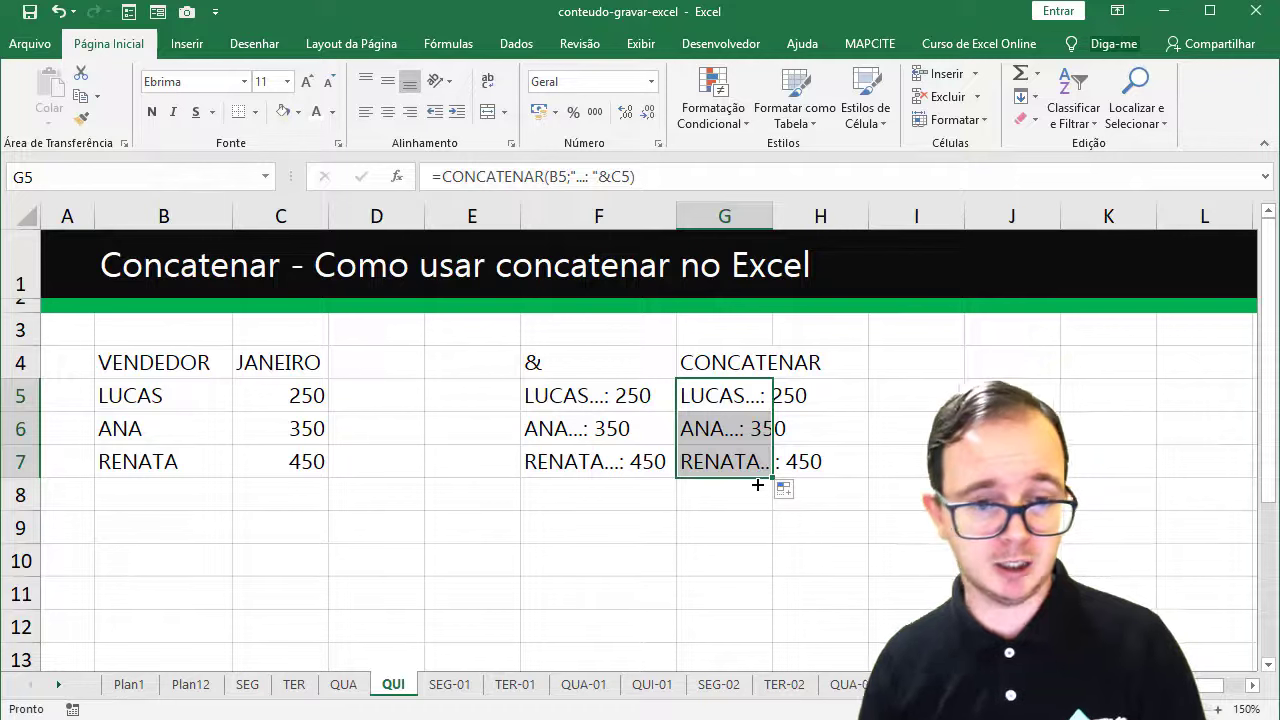
AutoFit column G and add the heading CONCAT in H4.
click(852, 364)
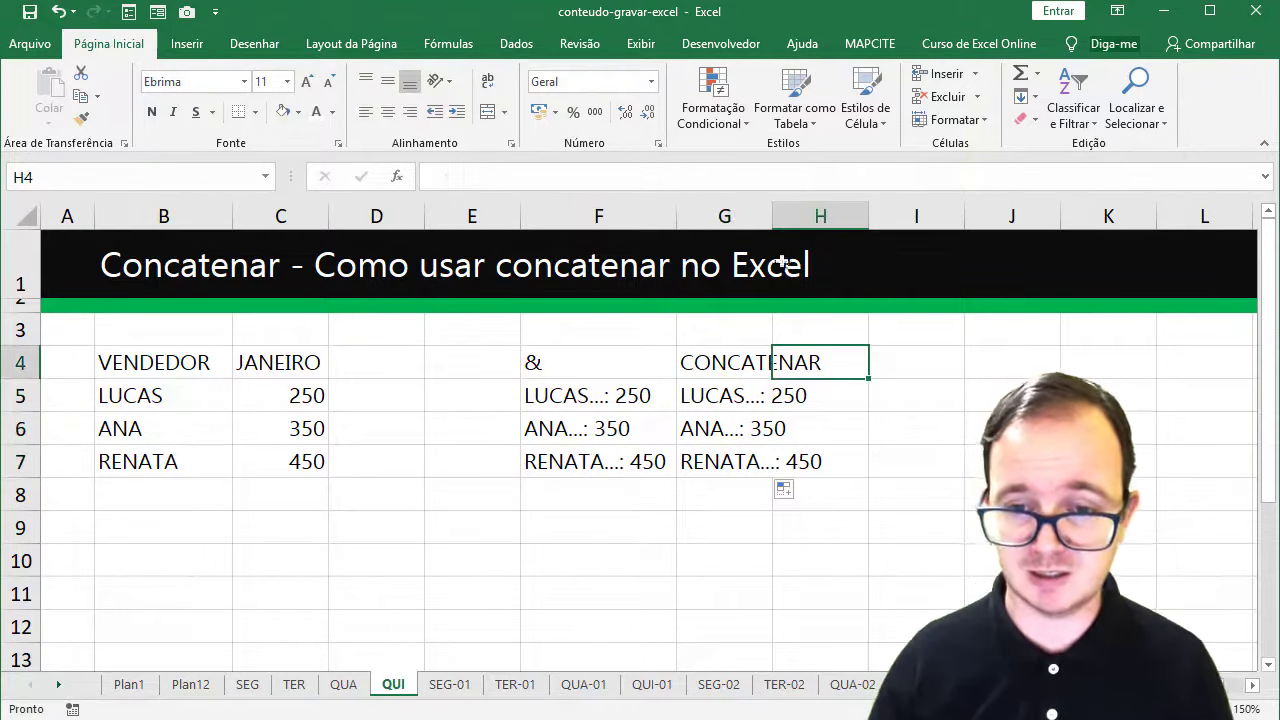
double_click(773, 212)
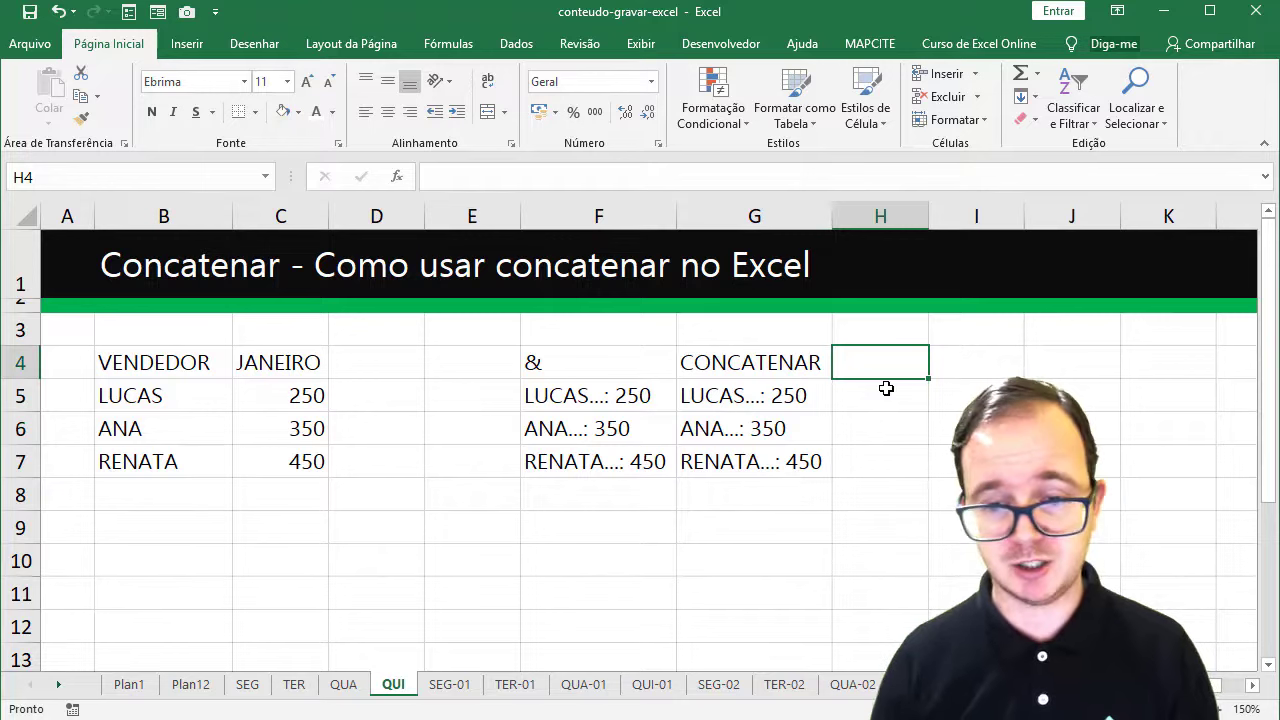
text(CONCAT)
key(Return)
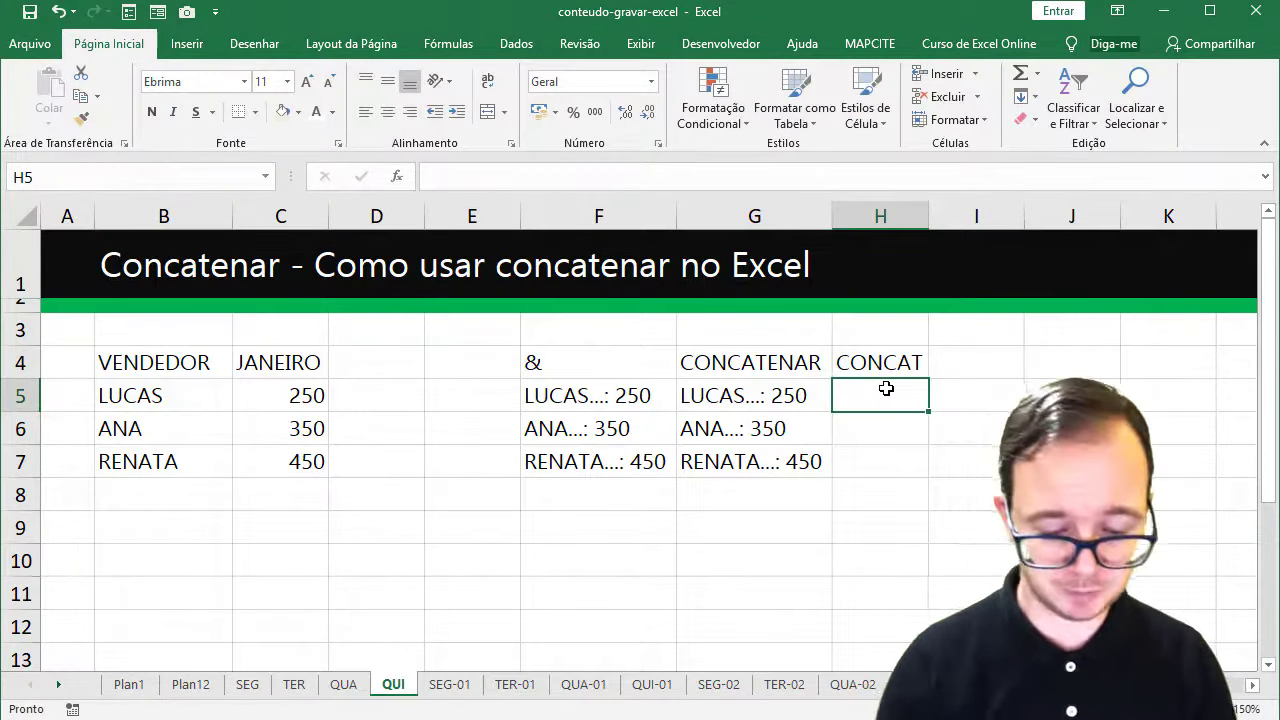
Enter =CONCAT(B5;"...: "&C5) in H5 and fill it down to H7.
text(=CONC)
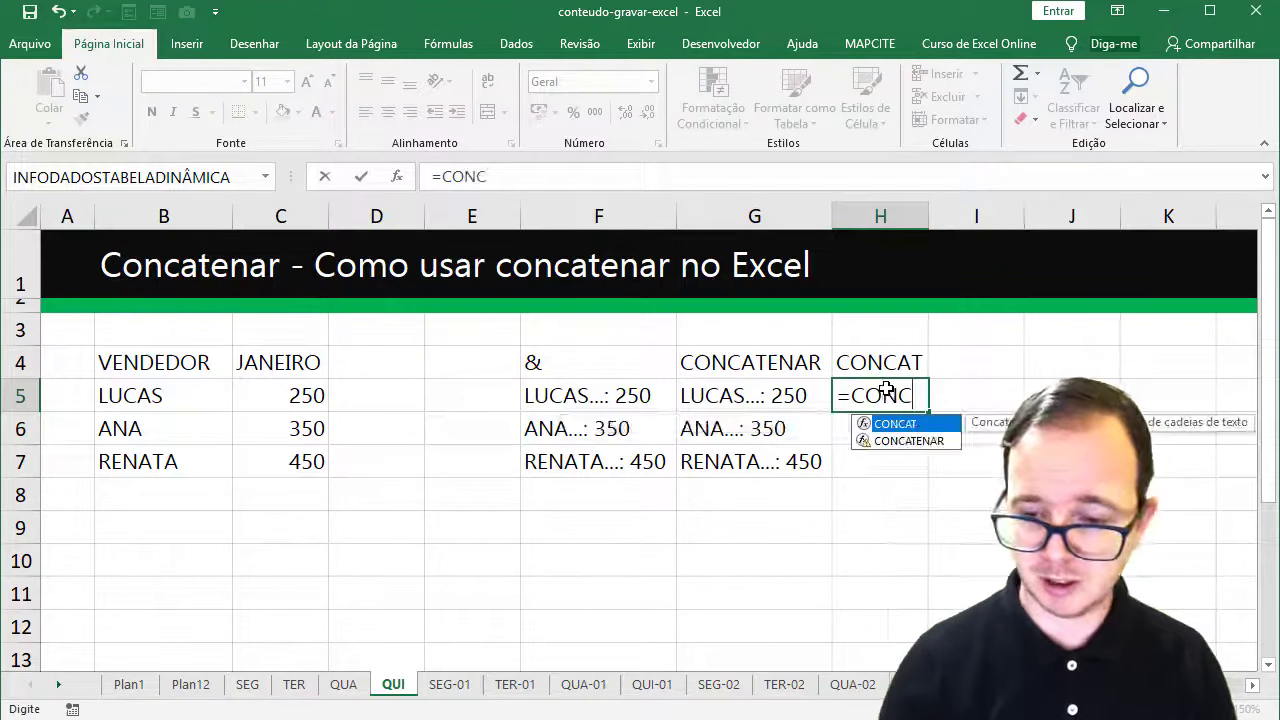
double_click(889, 424)
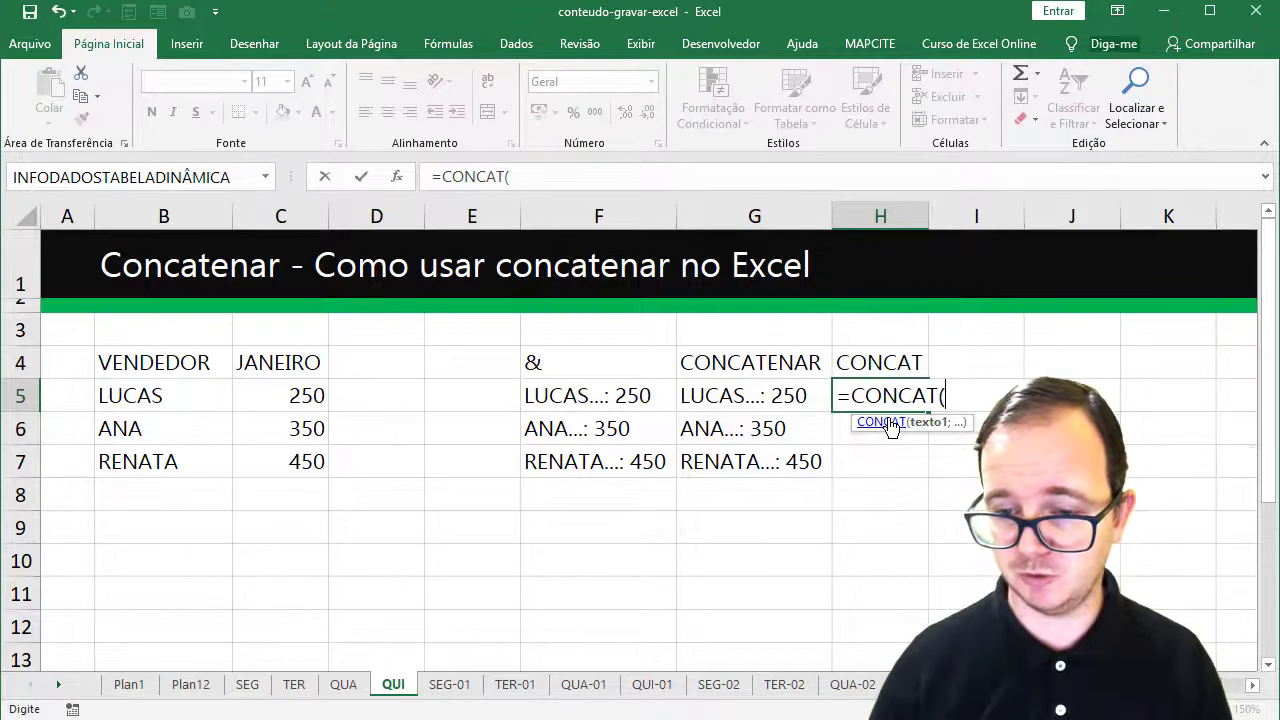
click(168, 399)
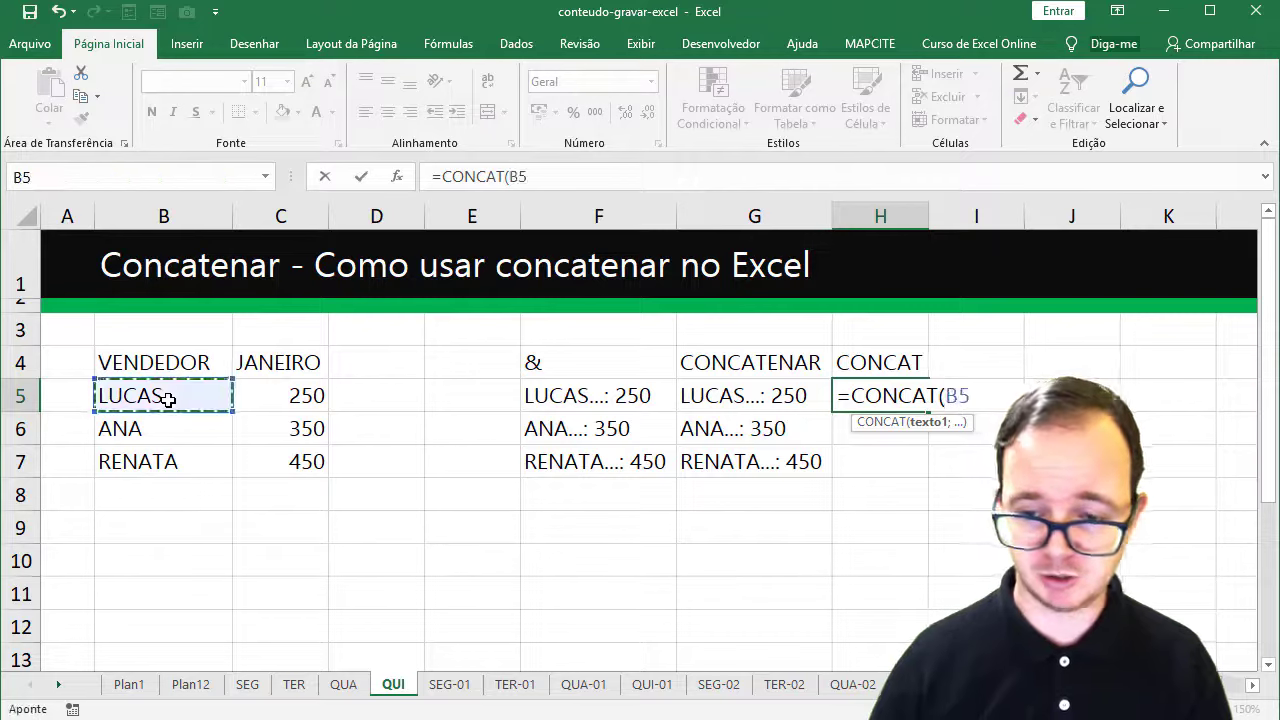
text(;"...: "&)
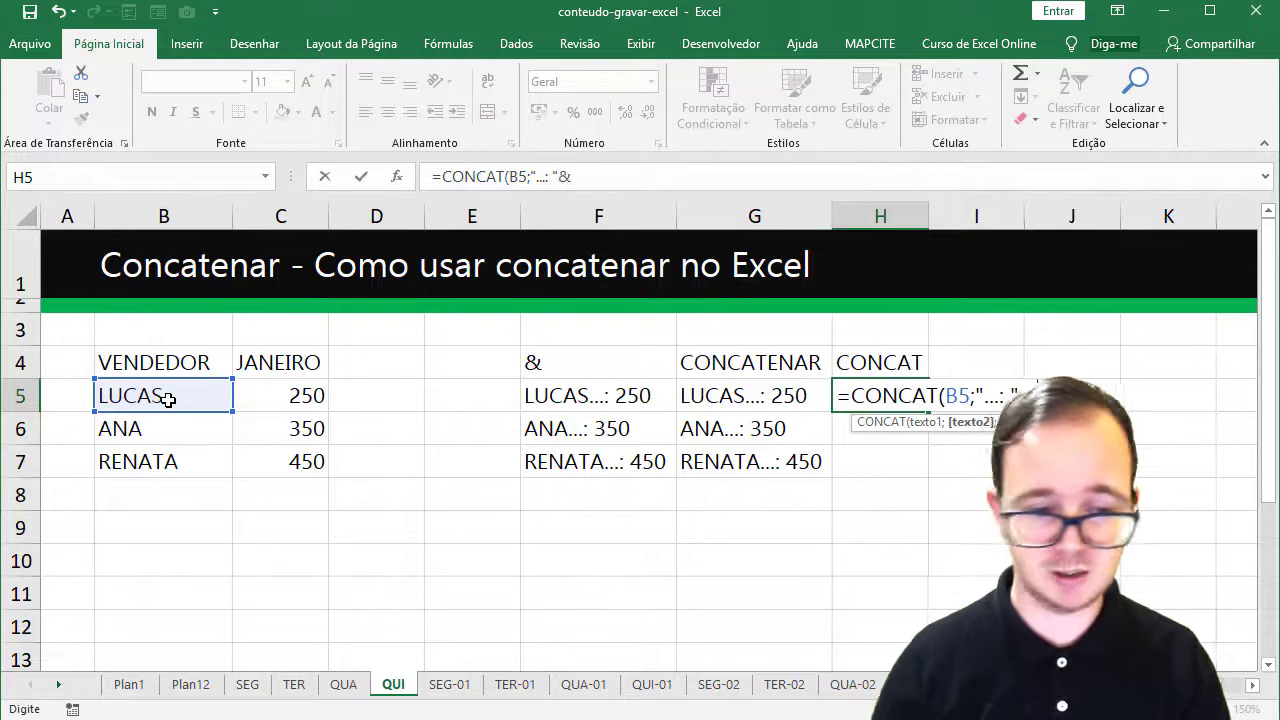
click(255, 404)
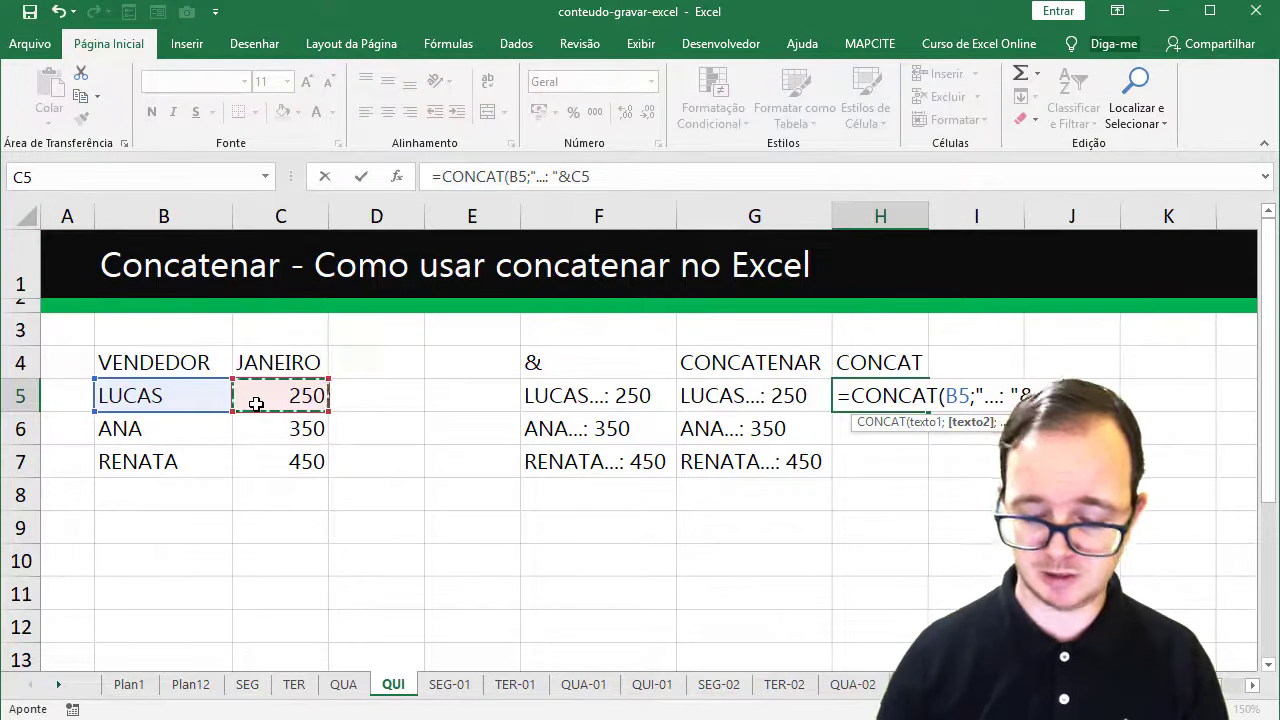
key(Return)
key(Up)
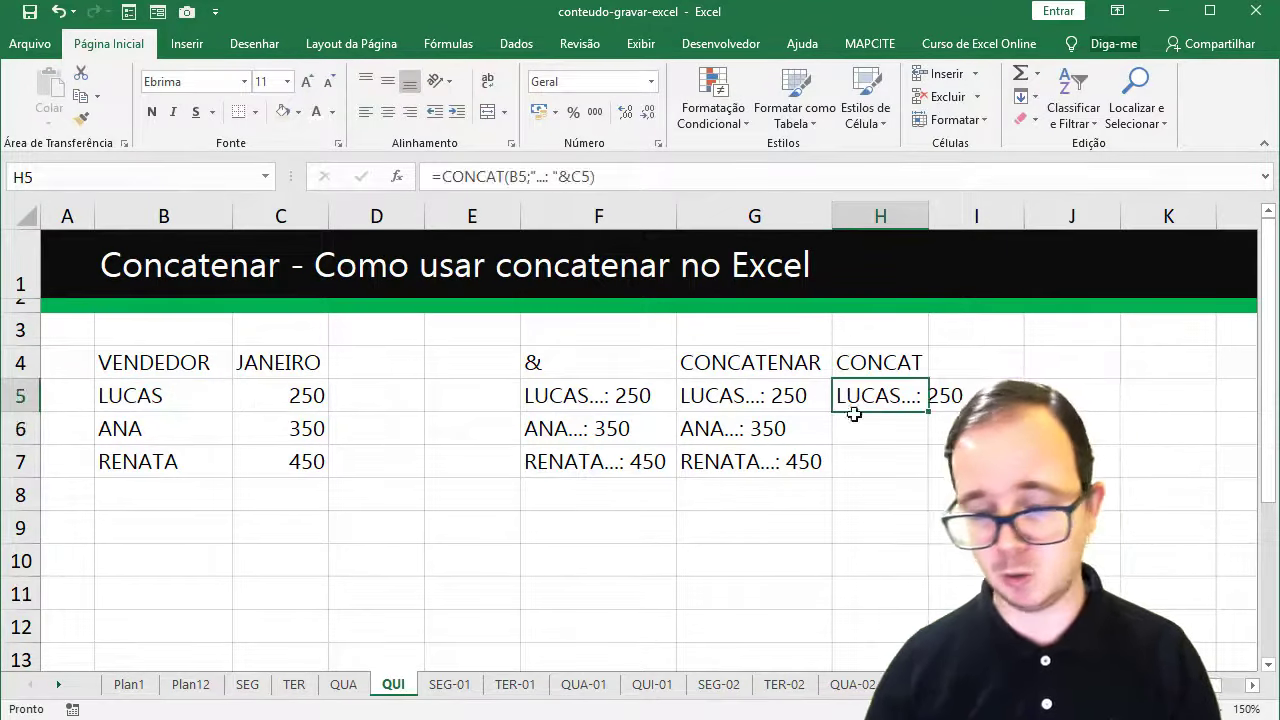
drag(929, 411, 925, 483)
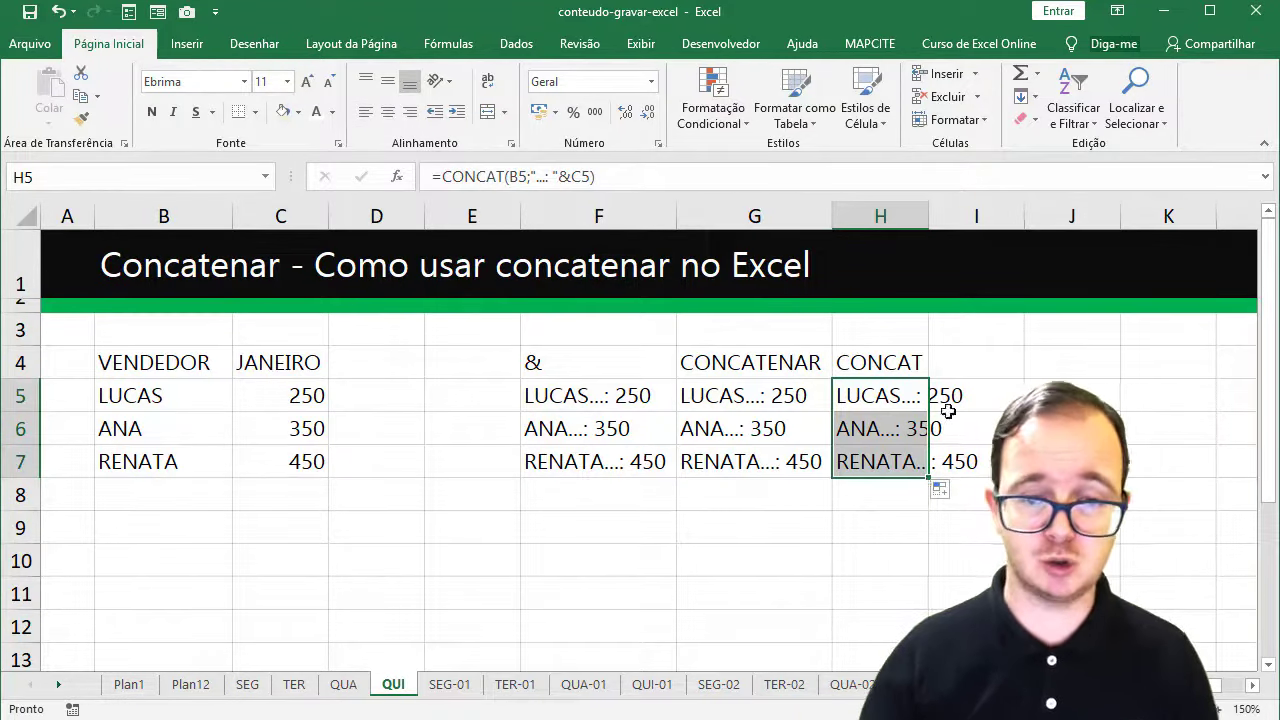
Clear the joined-label columns F through I.
drag(620, 214, 930, 232)
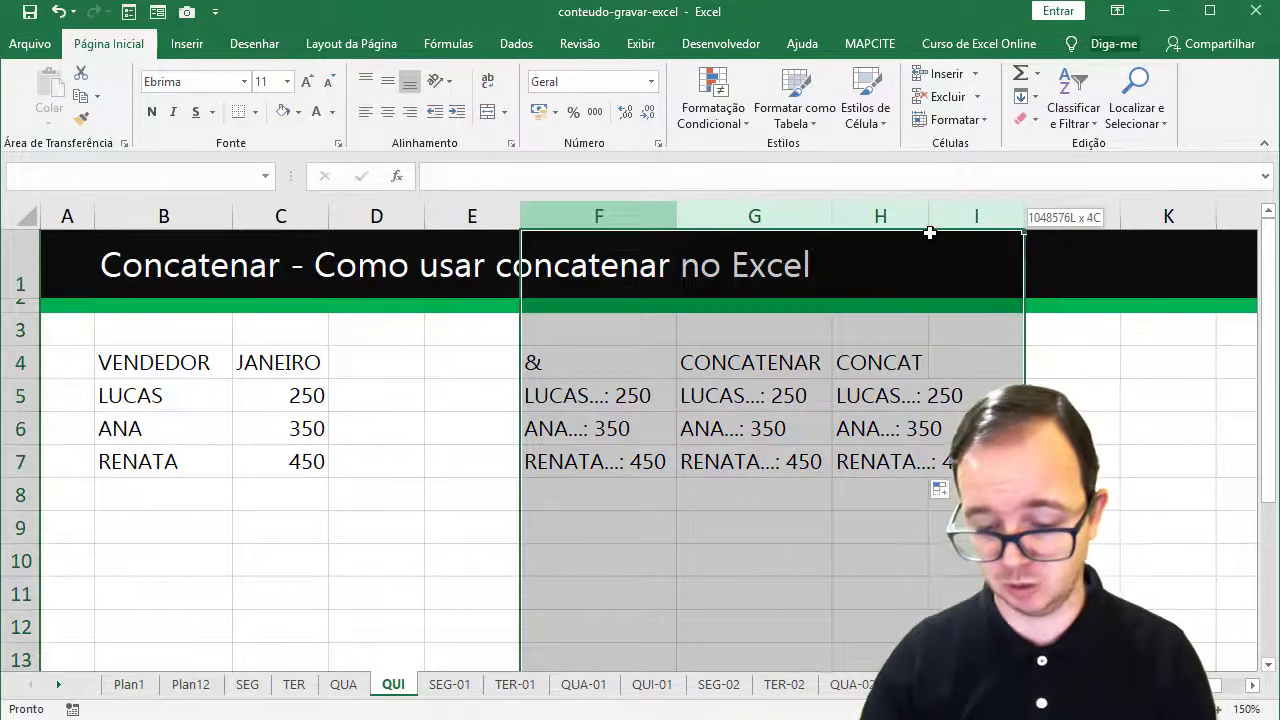
key(Delete)
click(494, 429)
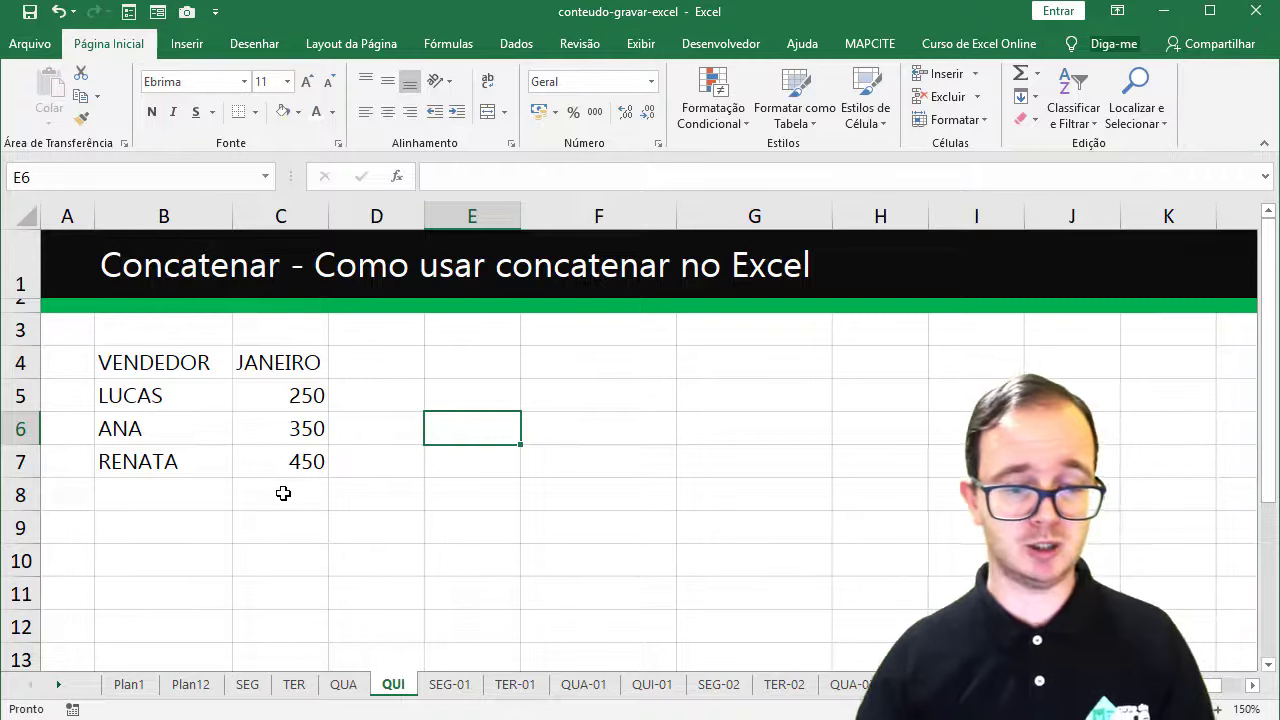
Enter =MÁXIMO(C5:C7) in C9 to return the top January value, 450.
click(283, 528)
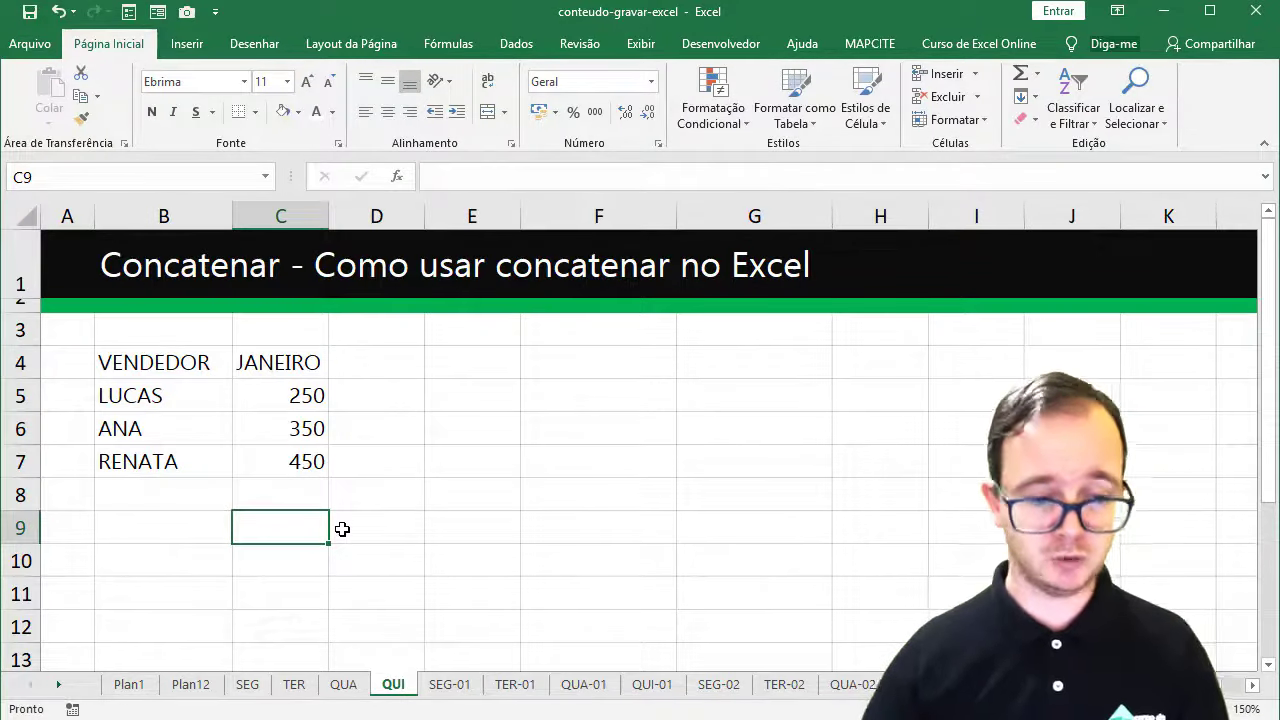
text(=MÁ)
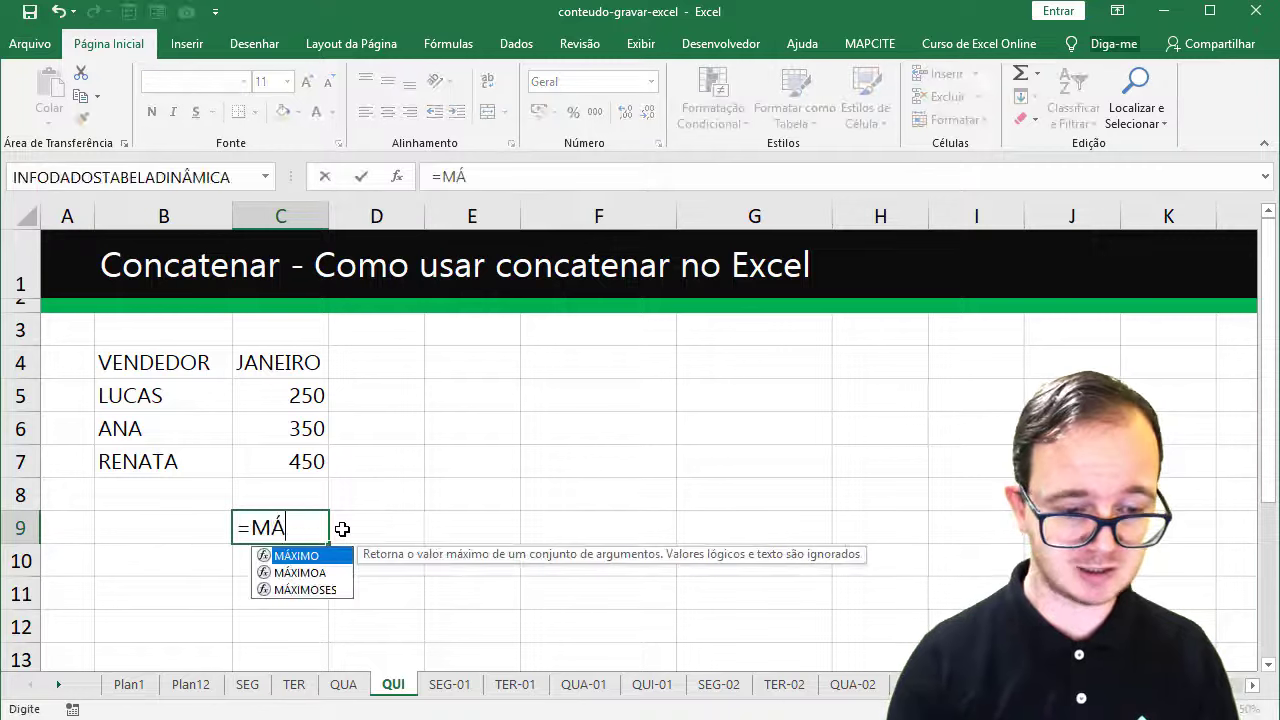
text(XIMO()
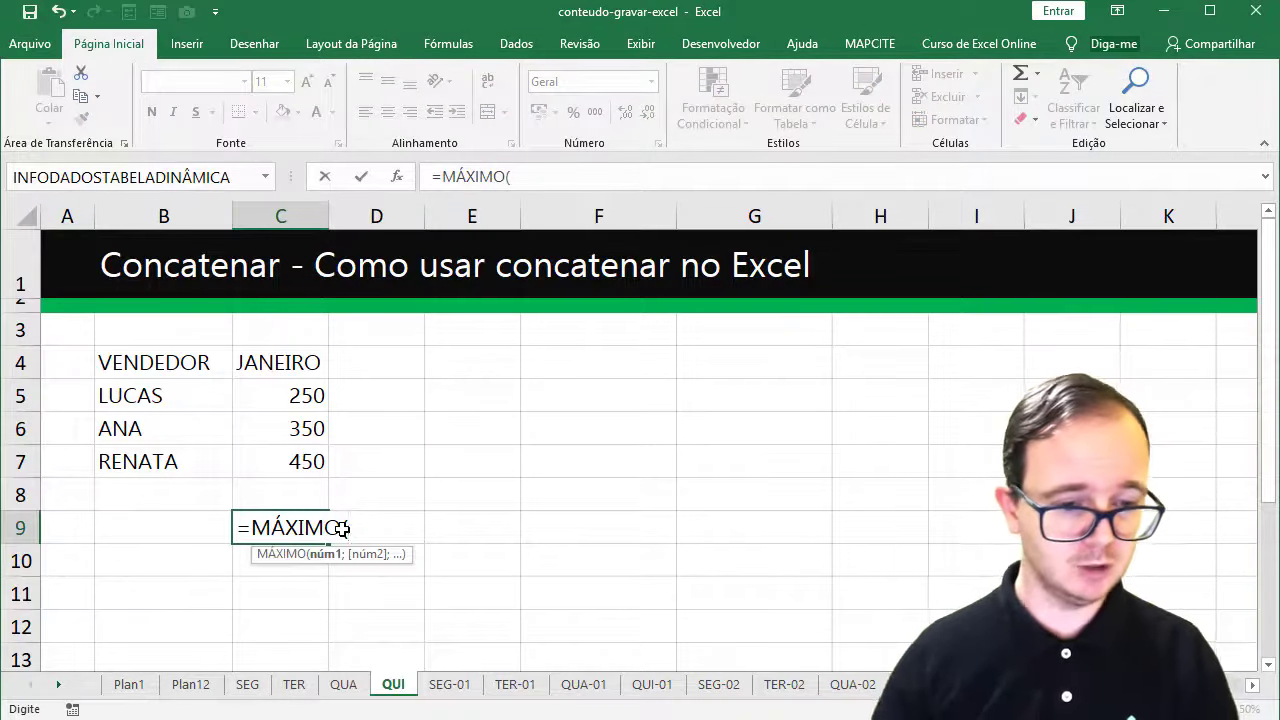
drag(268, 389, 271, 452)
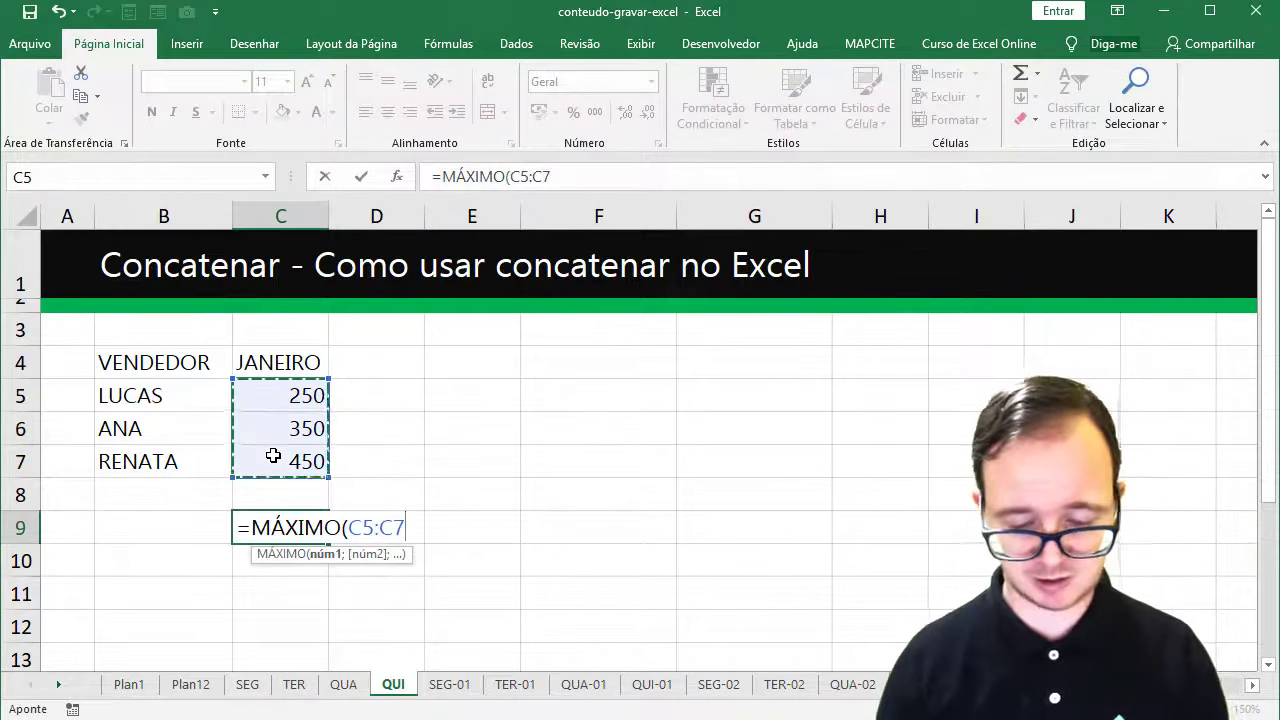
key(Return)
key(Up)
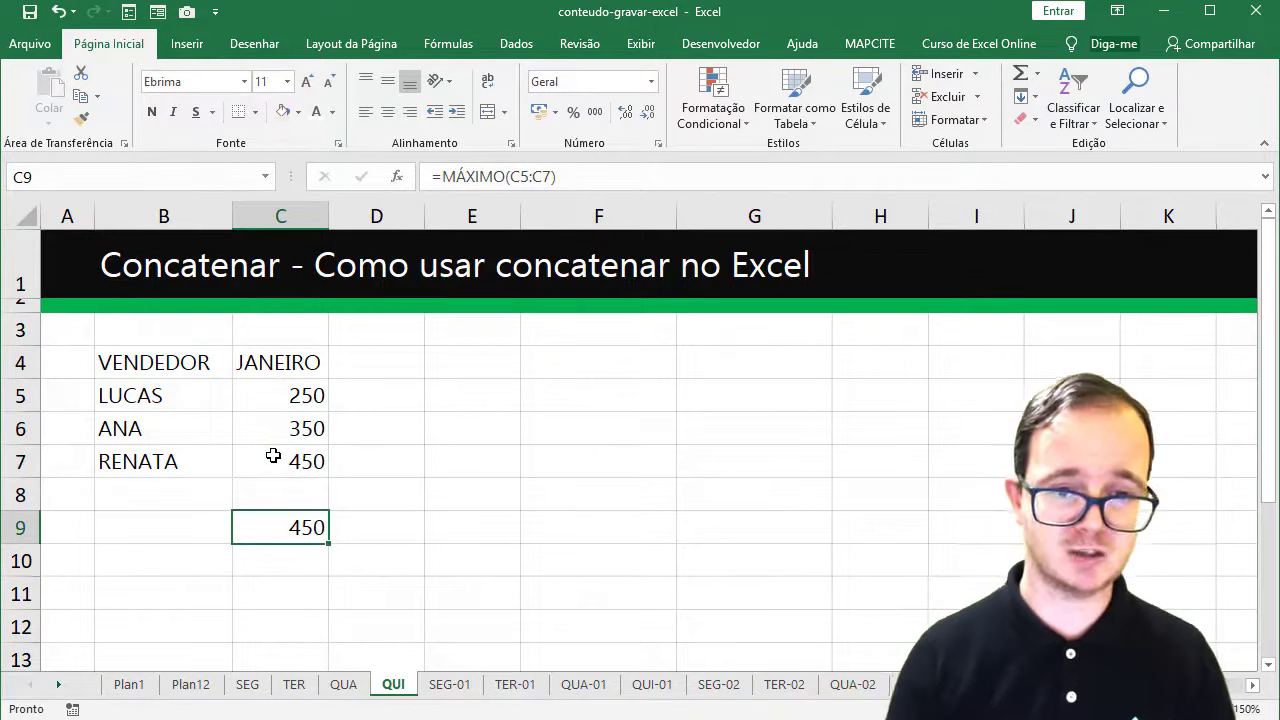
key(Down)
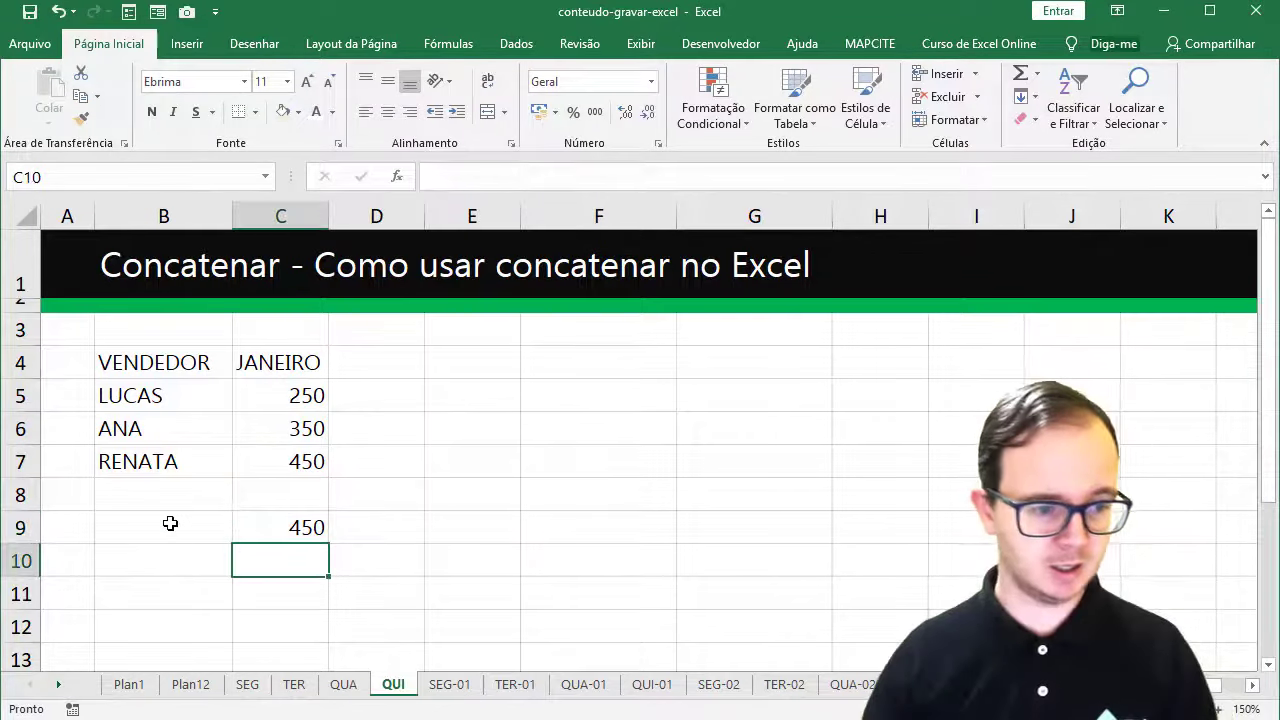
click(178, 534)
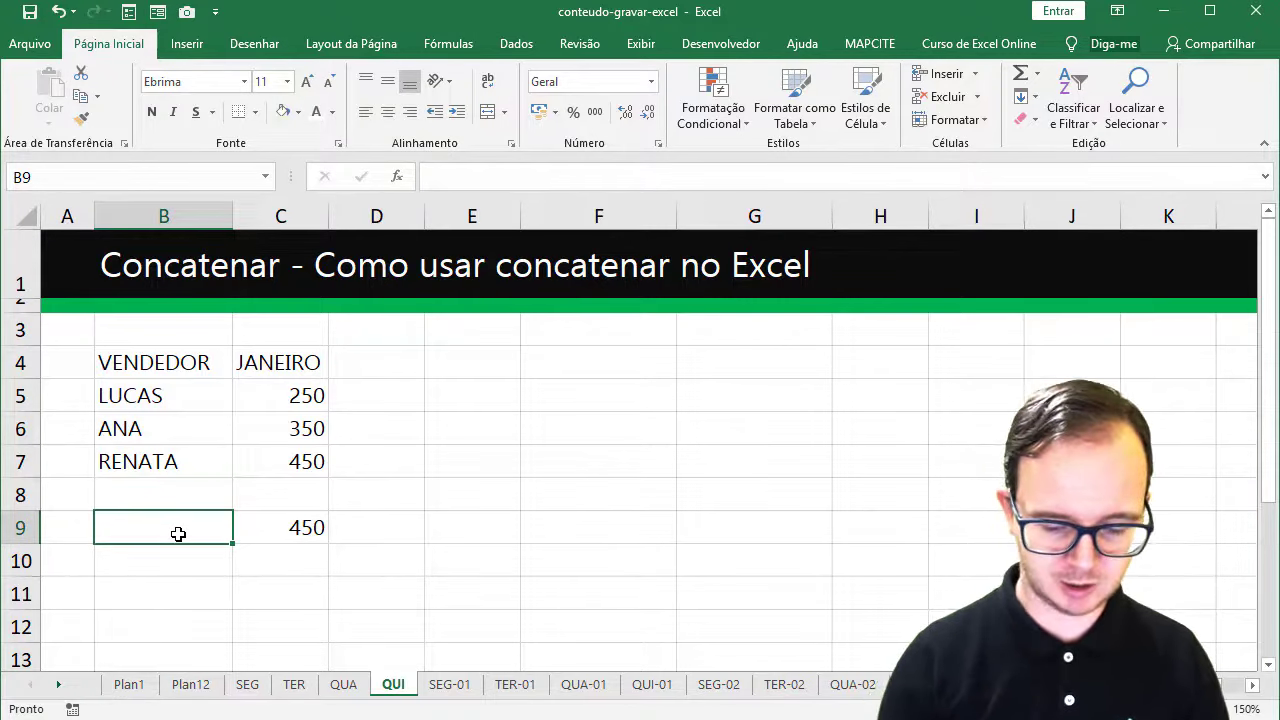
Enter =ÍNDICE(B5:B7;CORRESP(C9;C5:C7;0)) in B9 to name the top seller.
text(=ÍNDI)
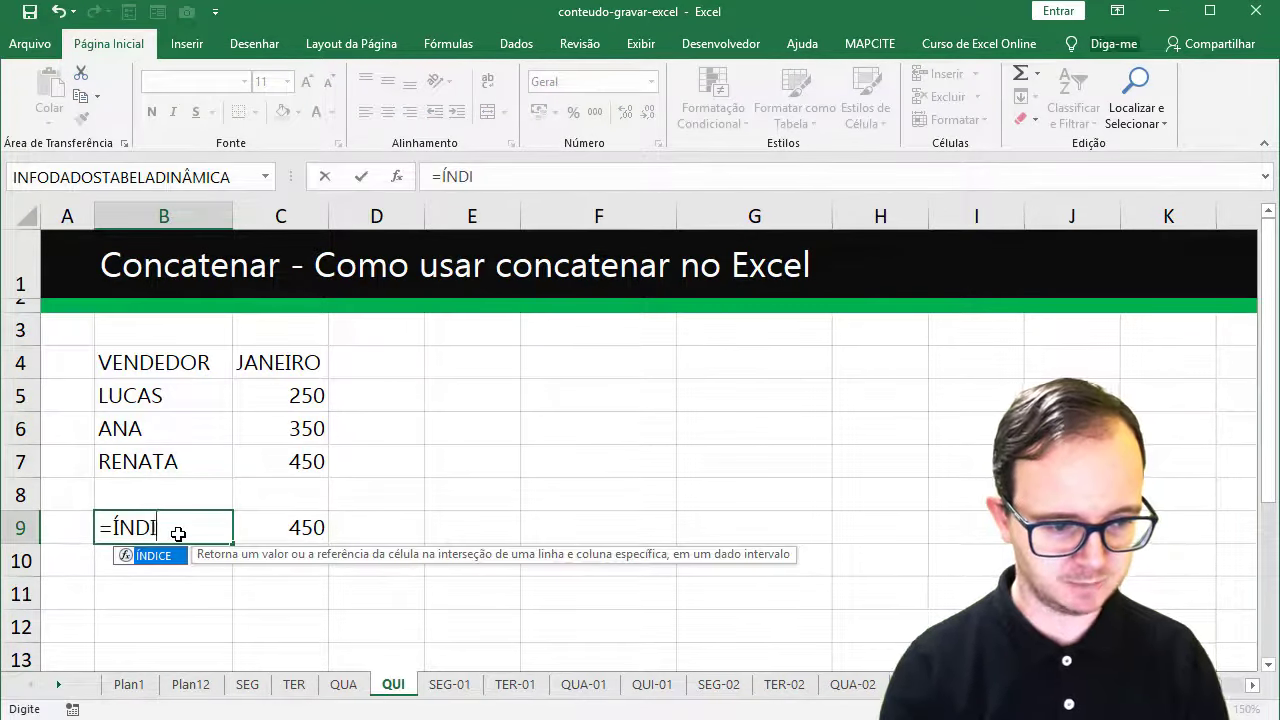
text(CE()
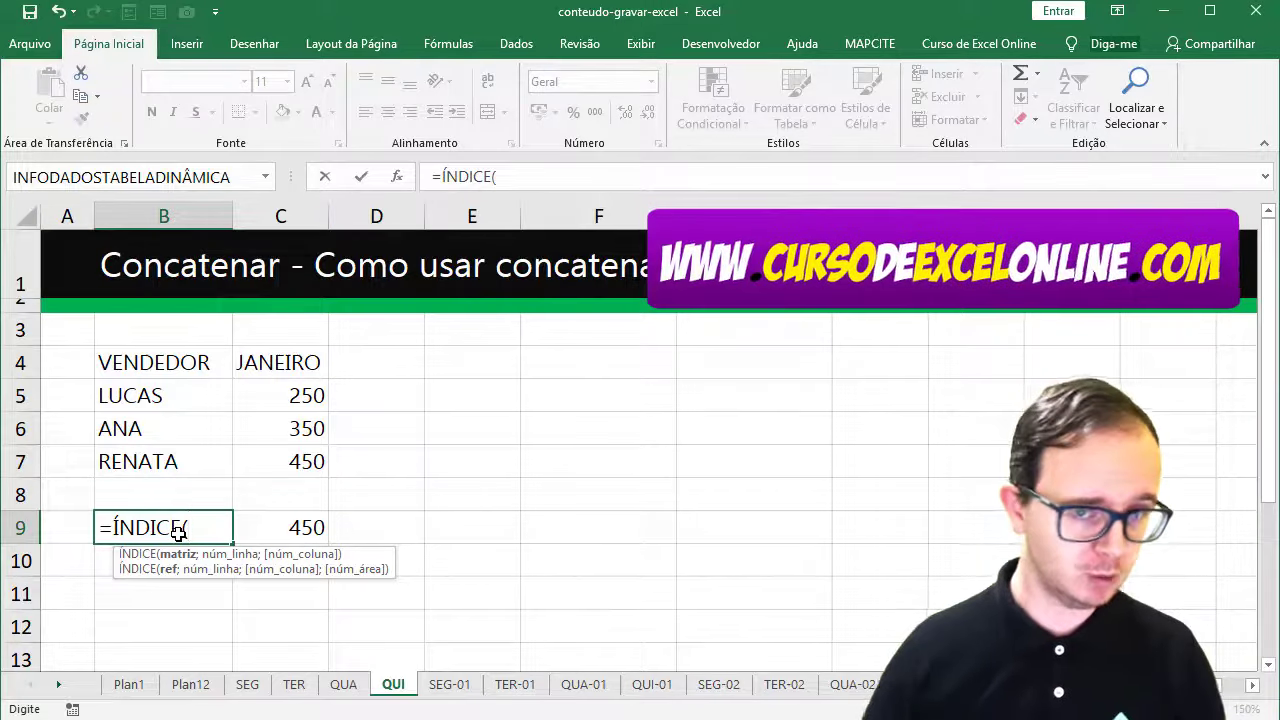
click(191, 420)
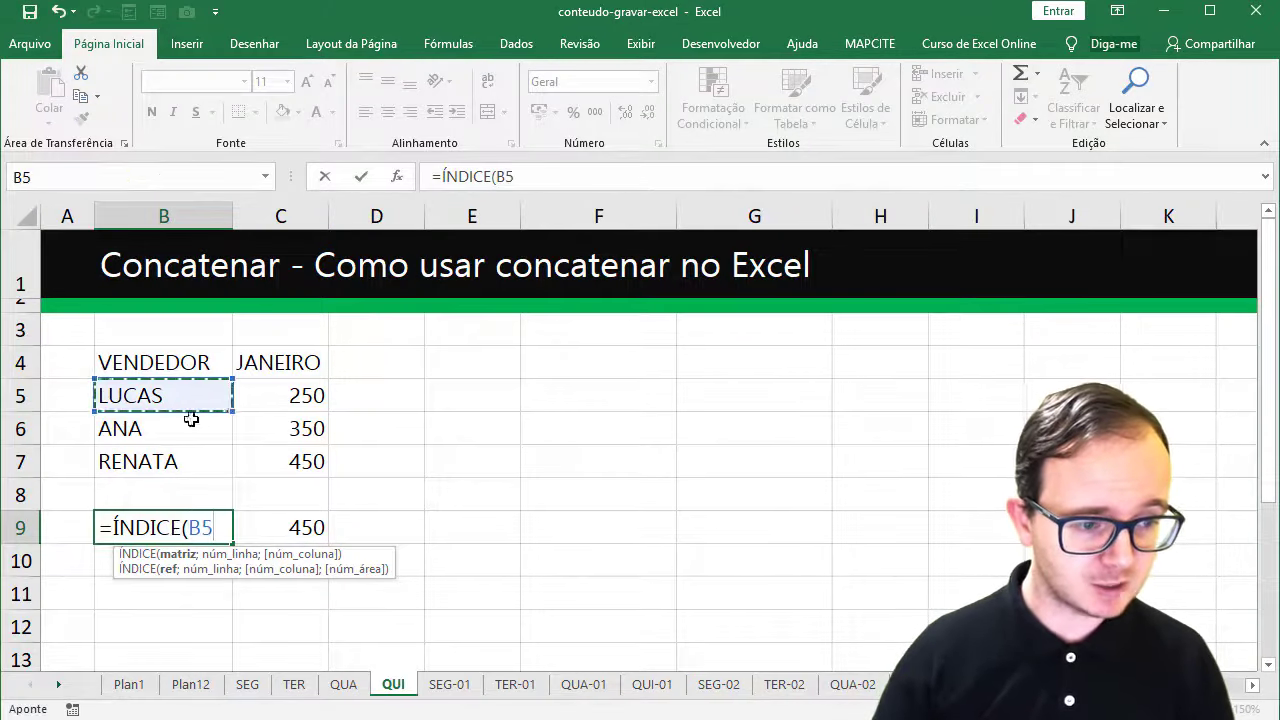
drag(191, 420, 191, 454)
text(;)
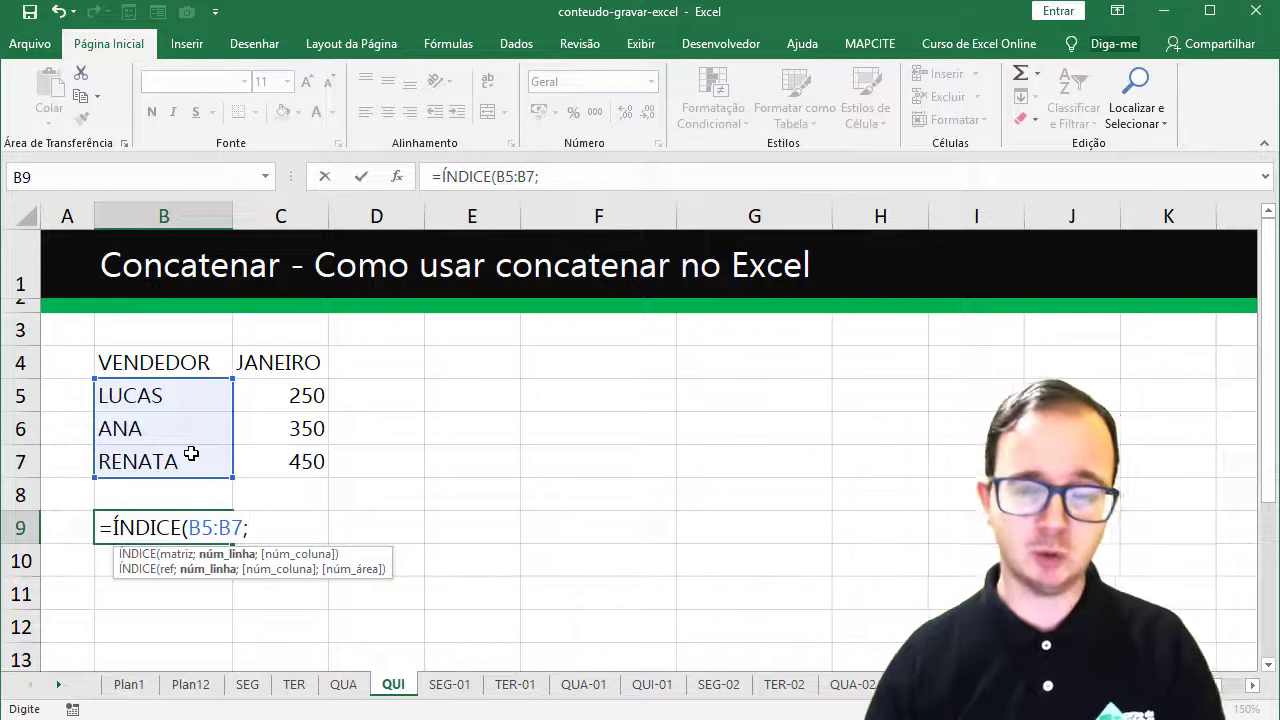
text(CORRESP)
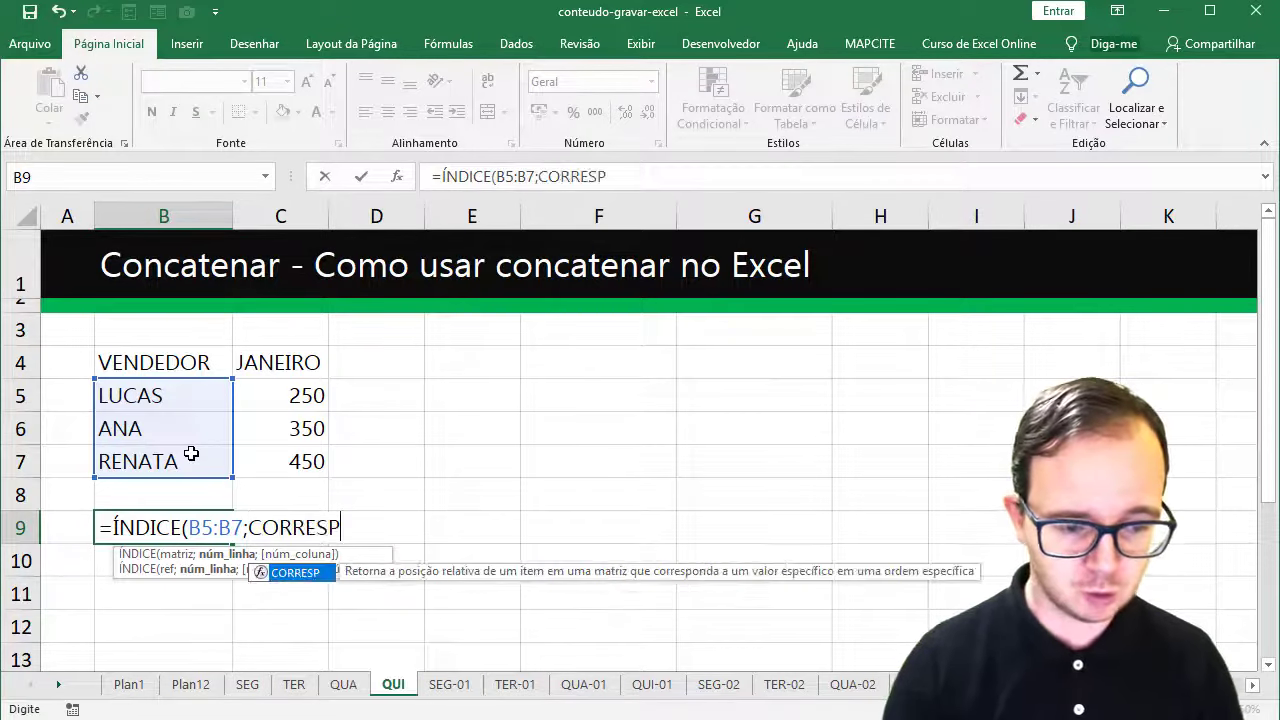
text(()
key(Right)
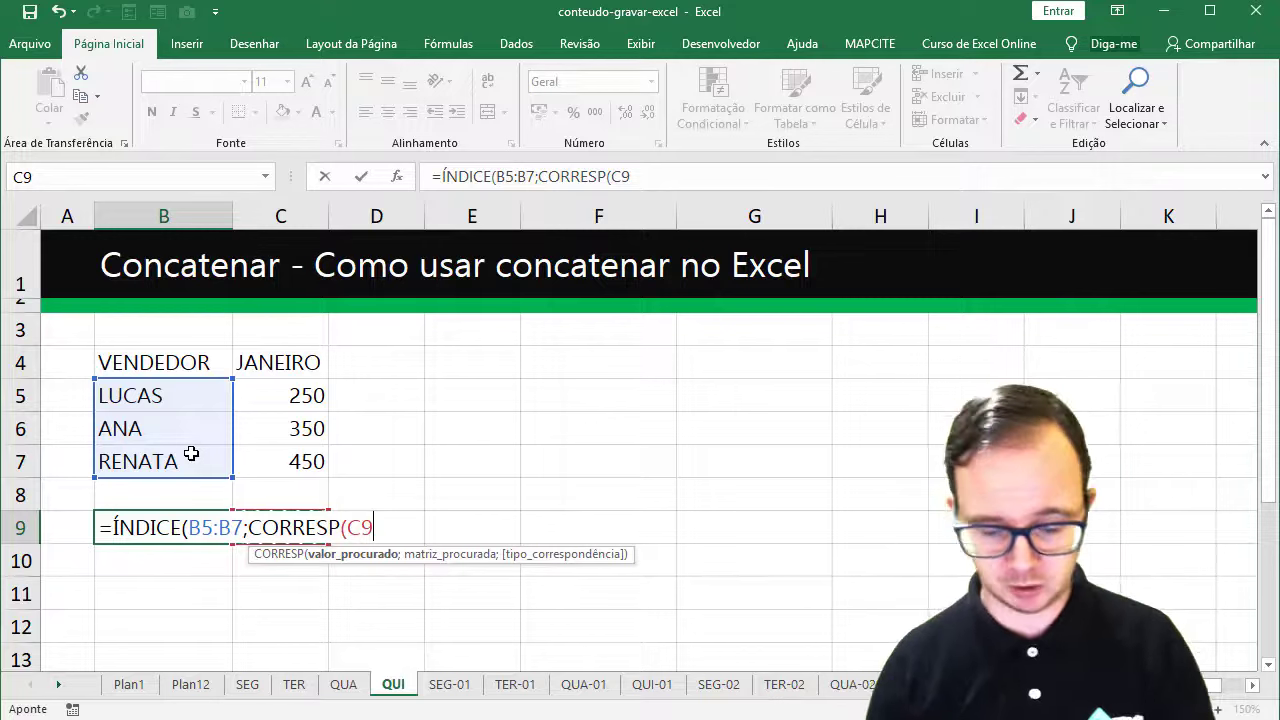
text(;)
drag(294, 395, 294, 461)
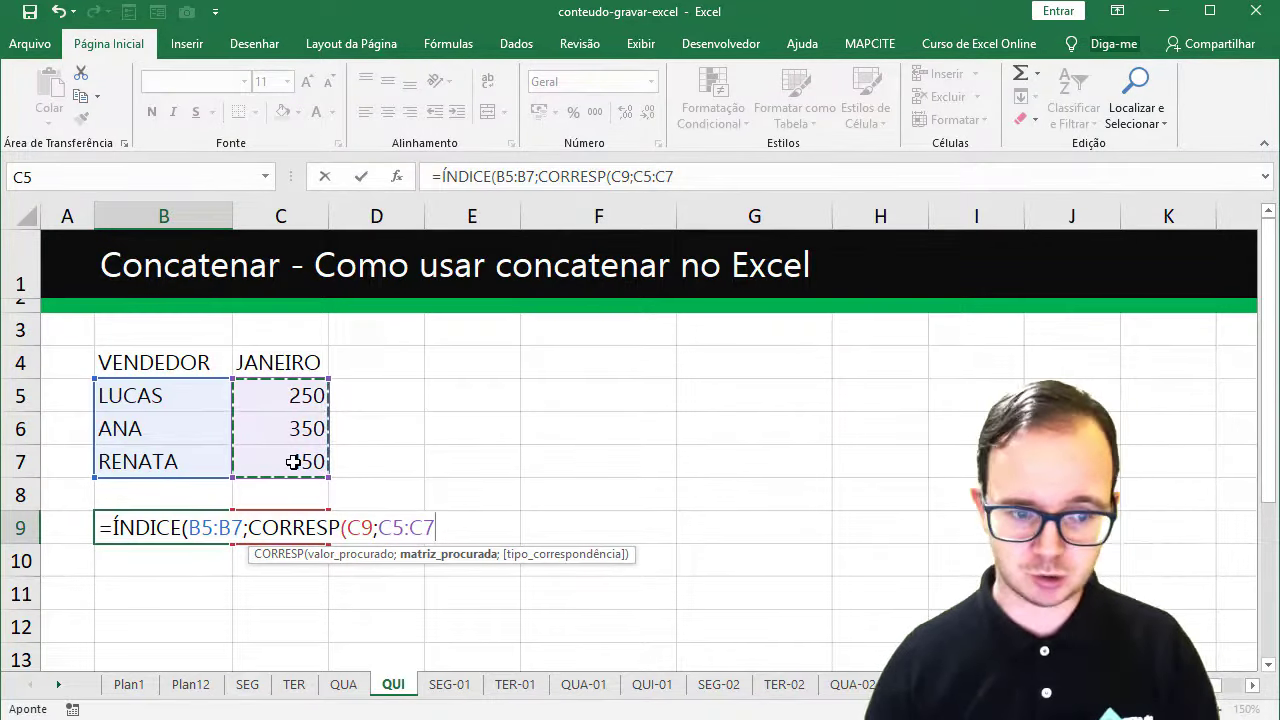
text(;0)
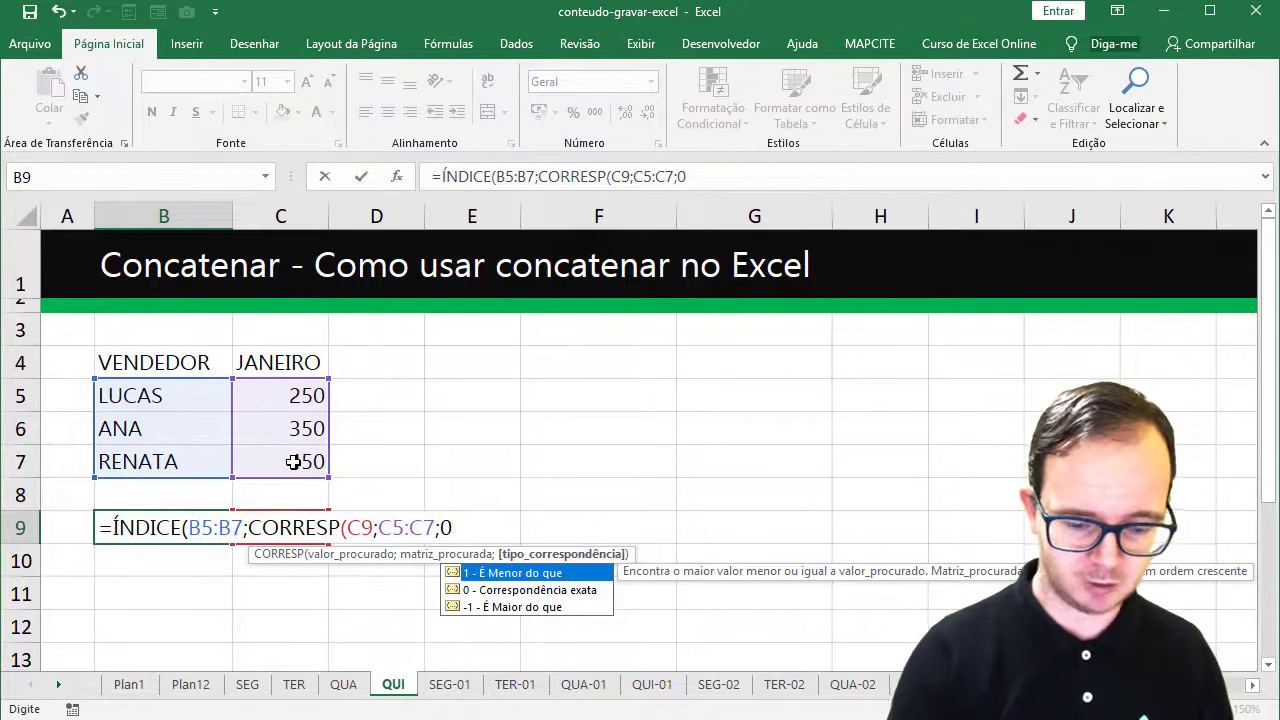
text()))
key(Return)
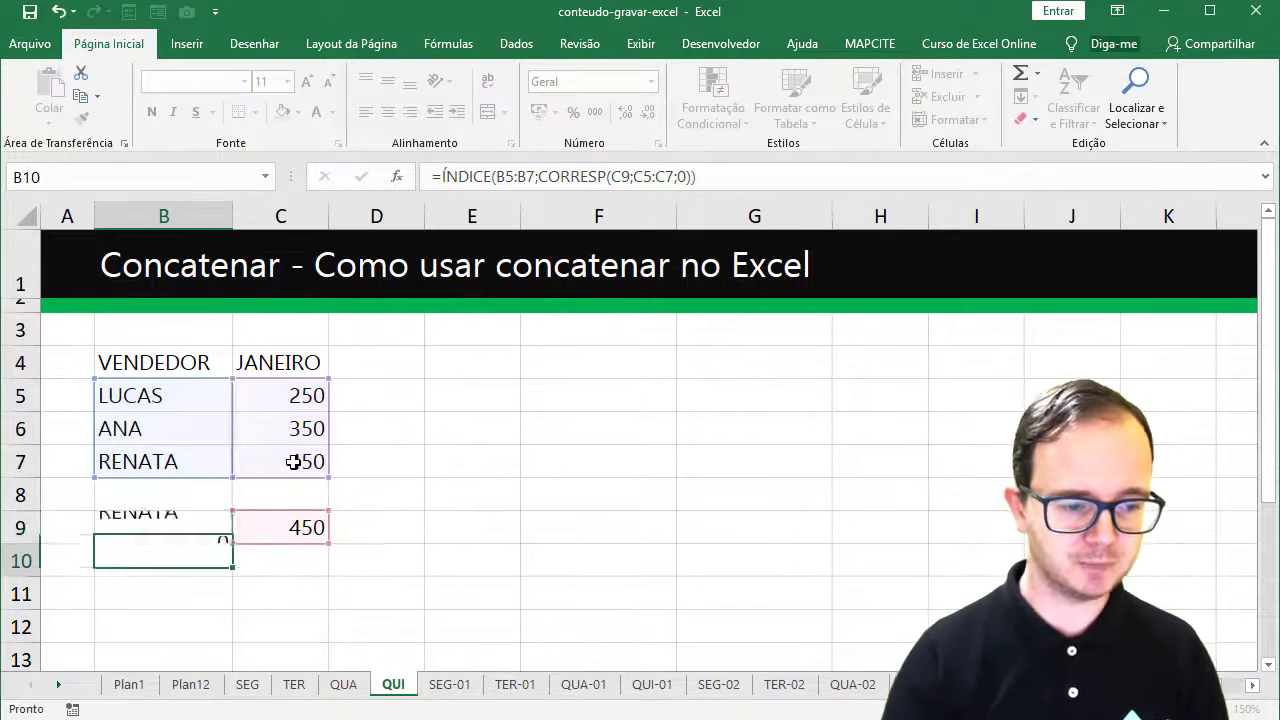
key(Up)
Change ANA's January value in C6 to 550.
key(Right)
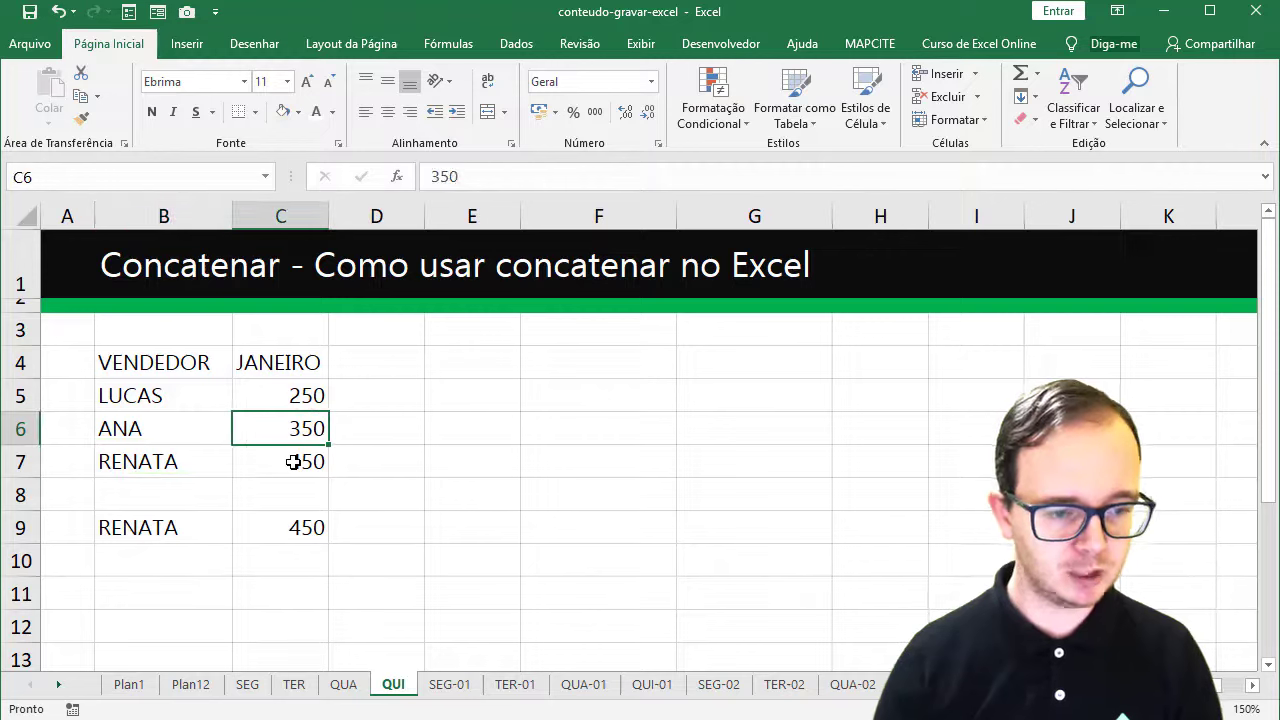
text(550)
key(Return)
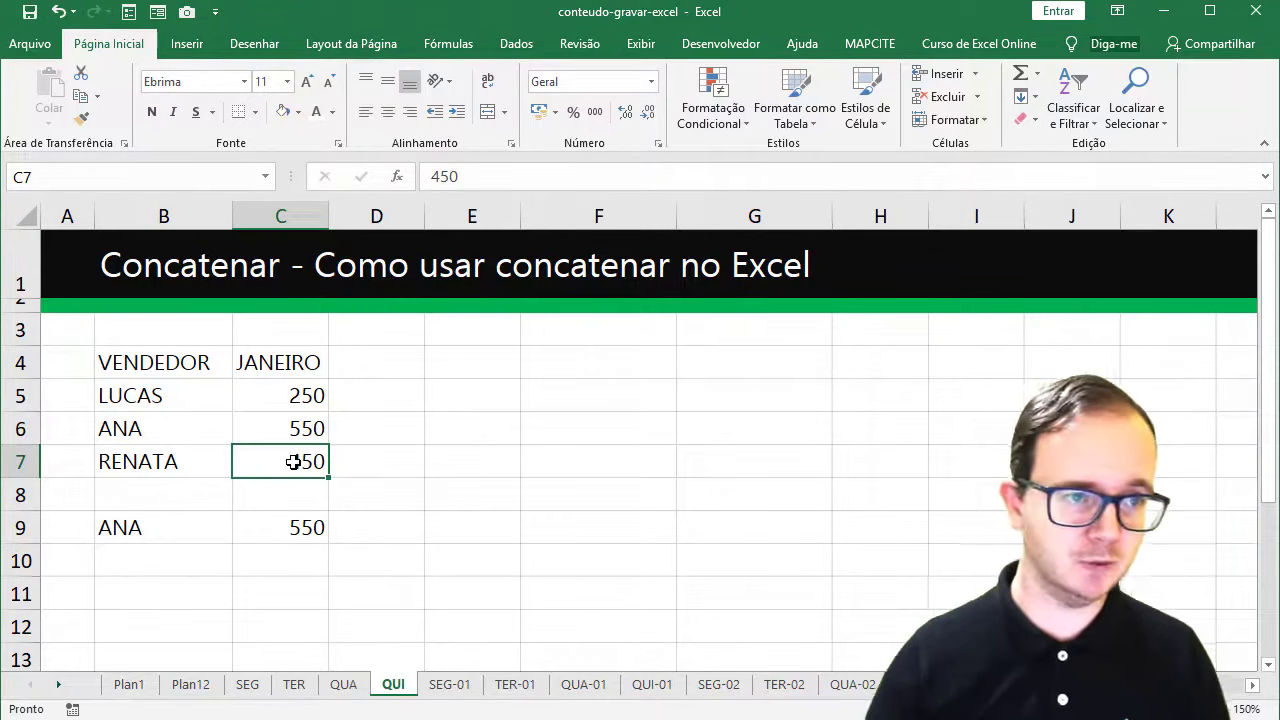
Draw a blue rounded rectangle over F3:G6 and slightly reduce its corner rounding.
click(186, 45)
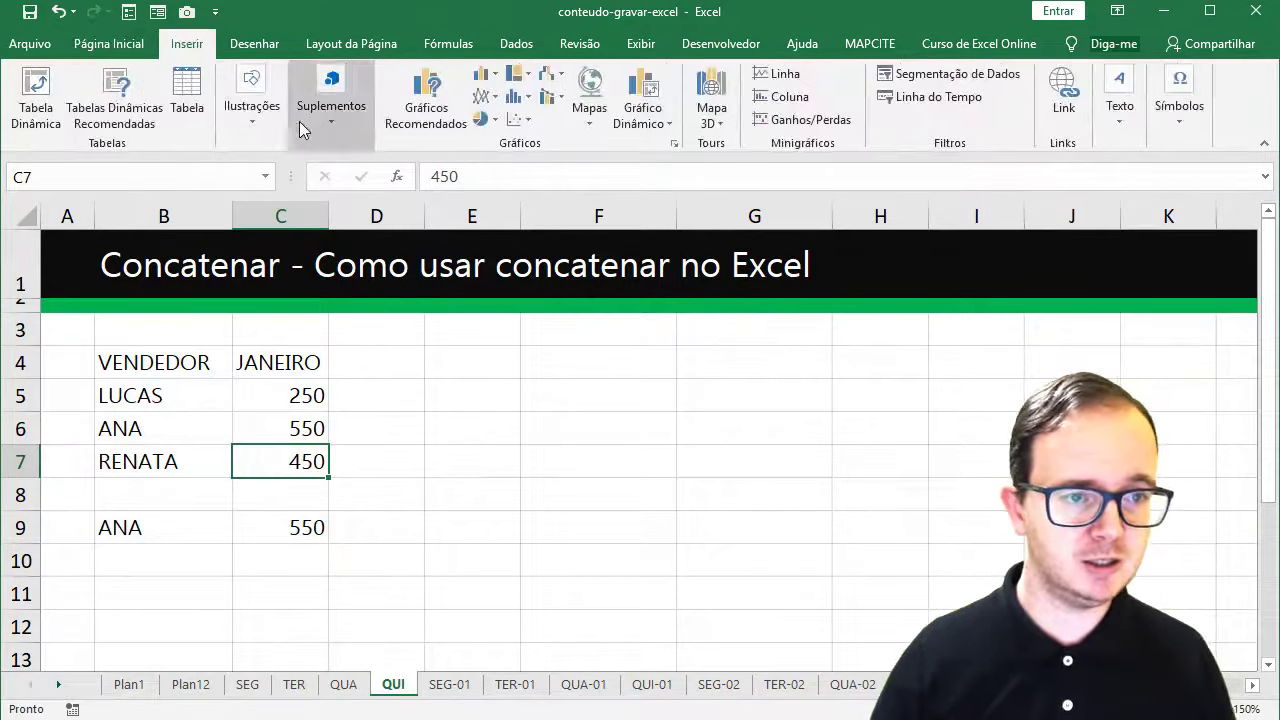
click(251, 110)
click(343, 200)
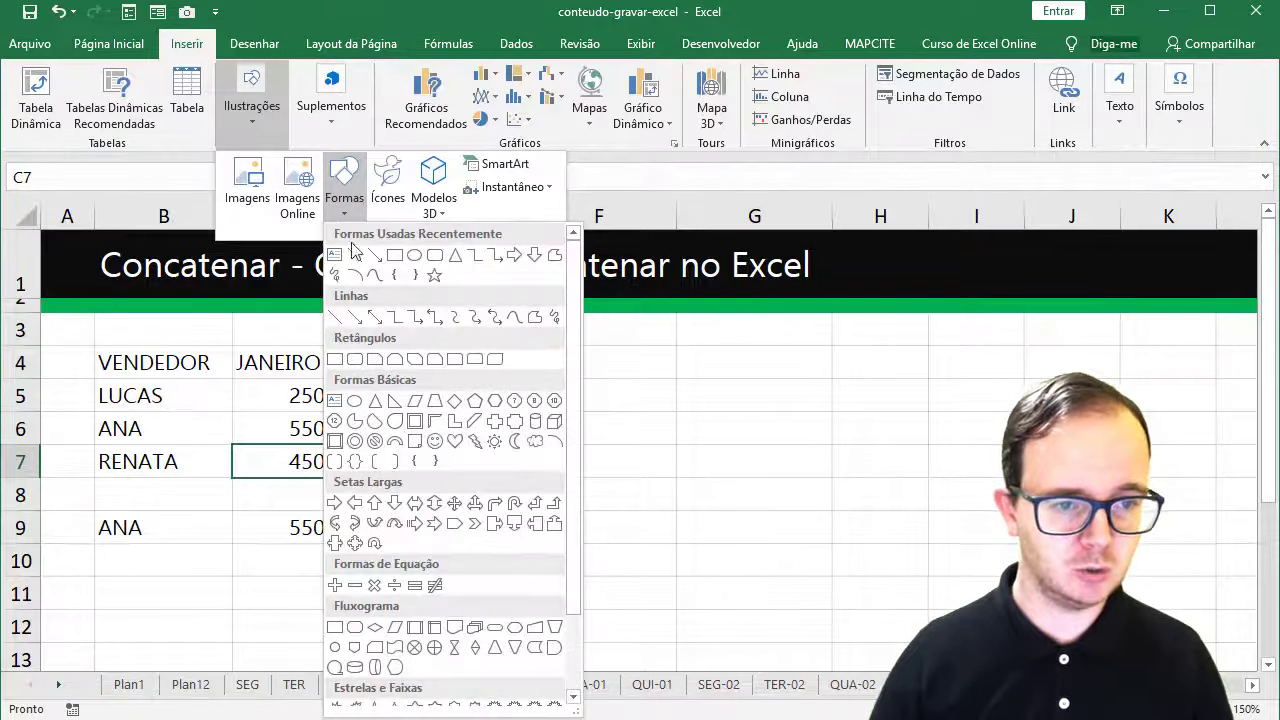
click(436, 262)
drag(552, 331, 845, 430)
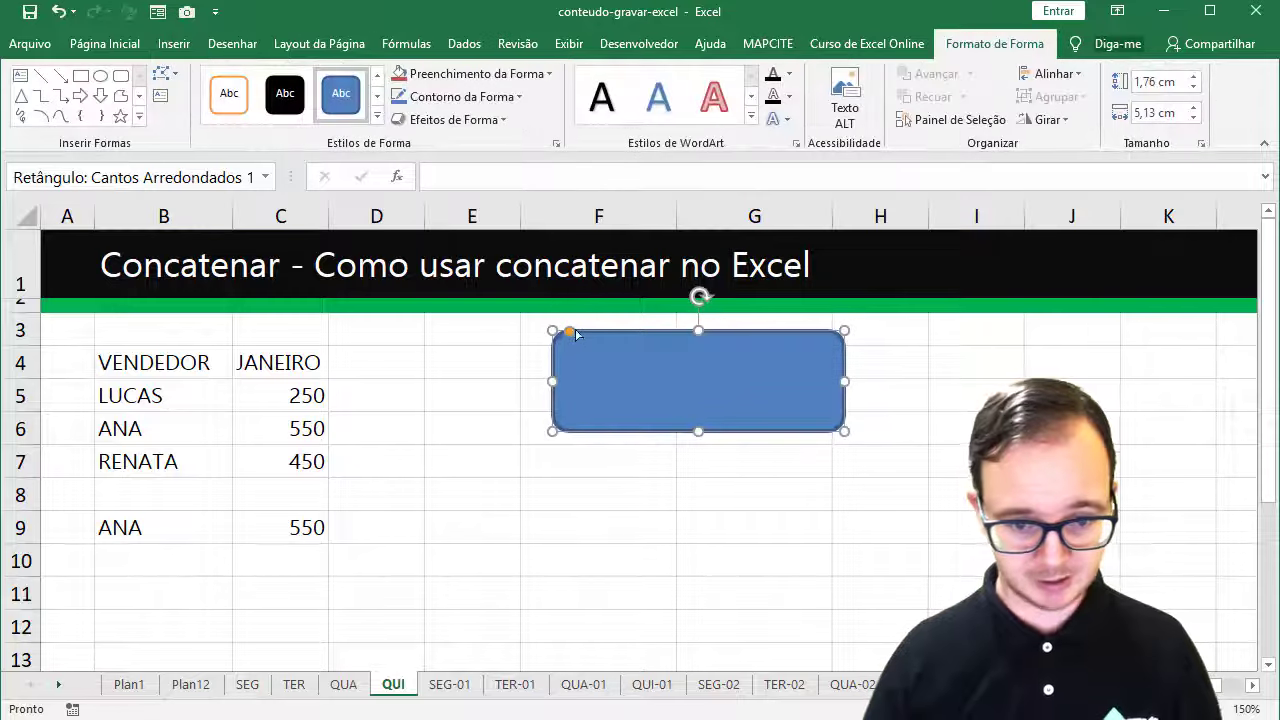
drag(567, 333, 563, 333)
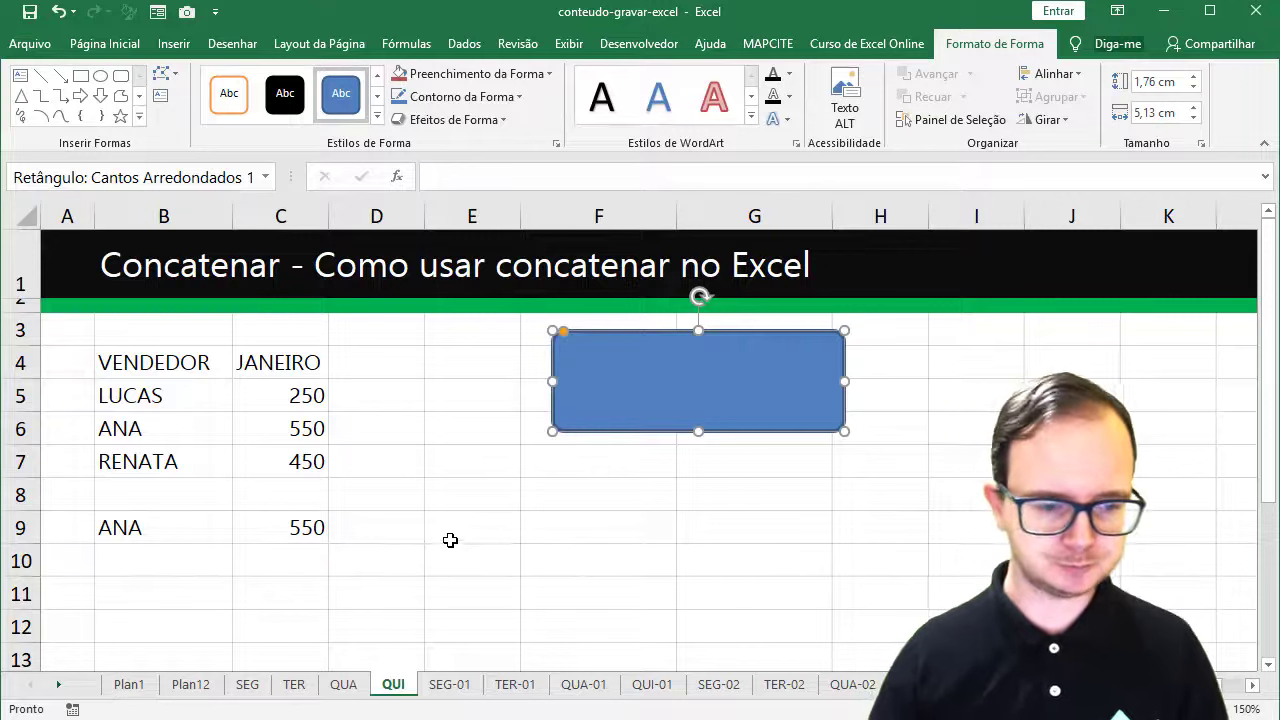
click(450, 541)
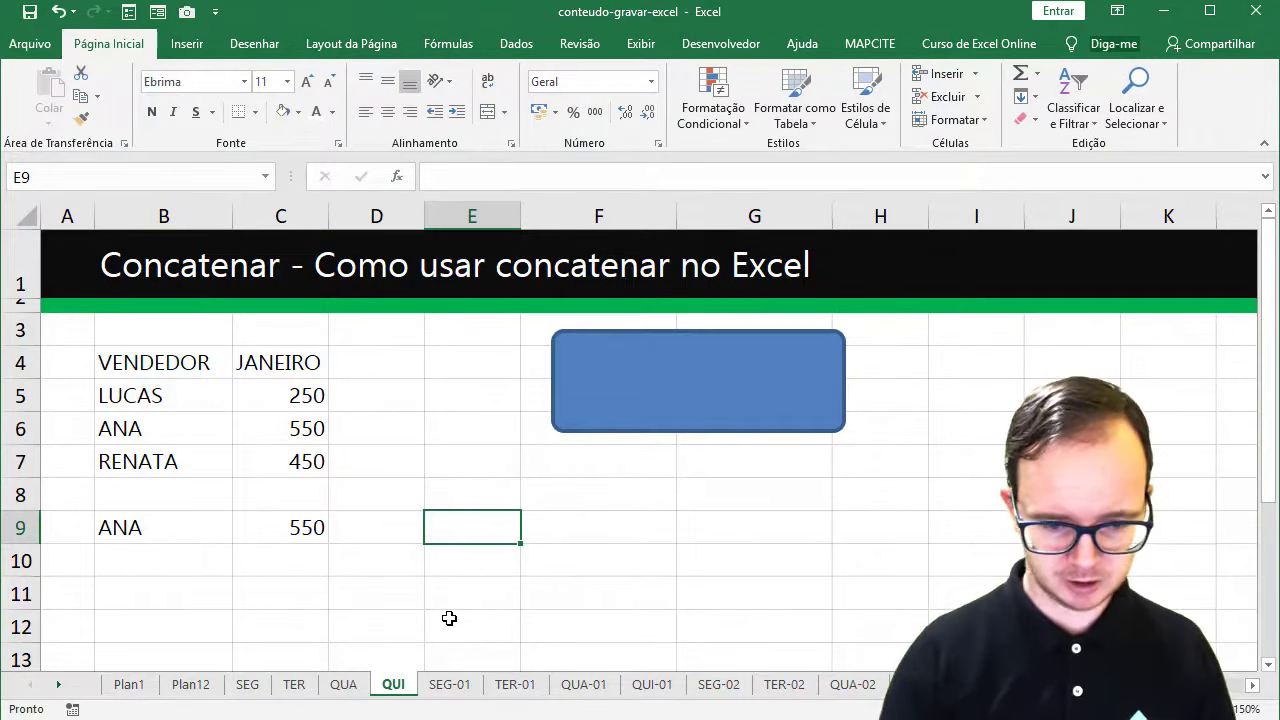
Enter =B9&" - "&C9 in E9 to show ANA - 550, then select the rounded rectangle.
text(=)
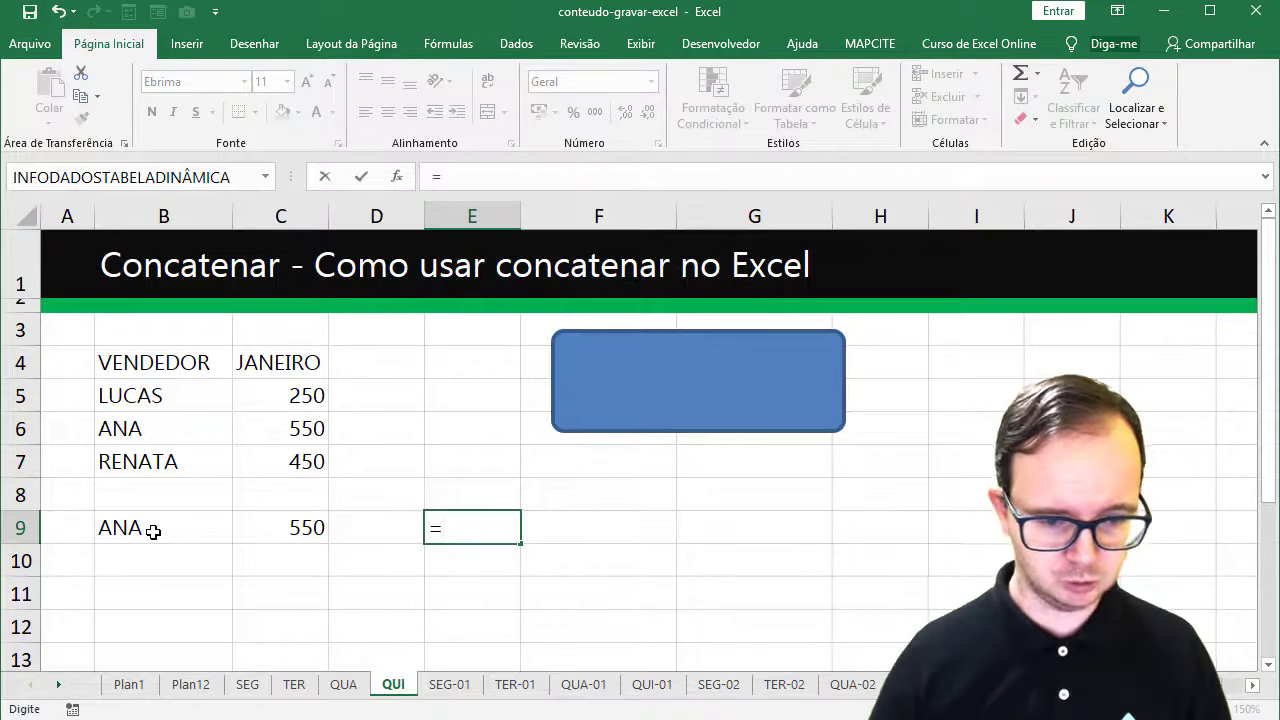
click(153, 532)
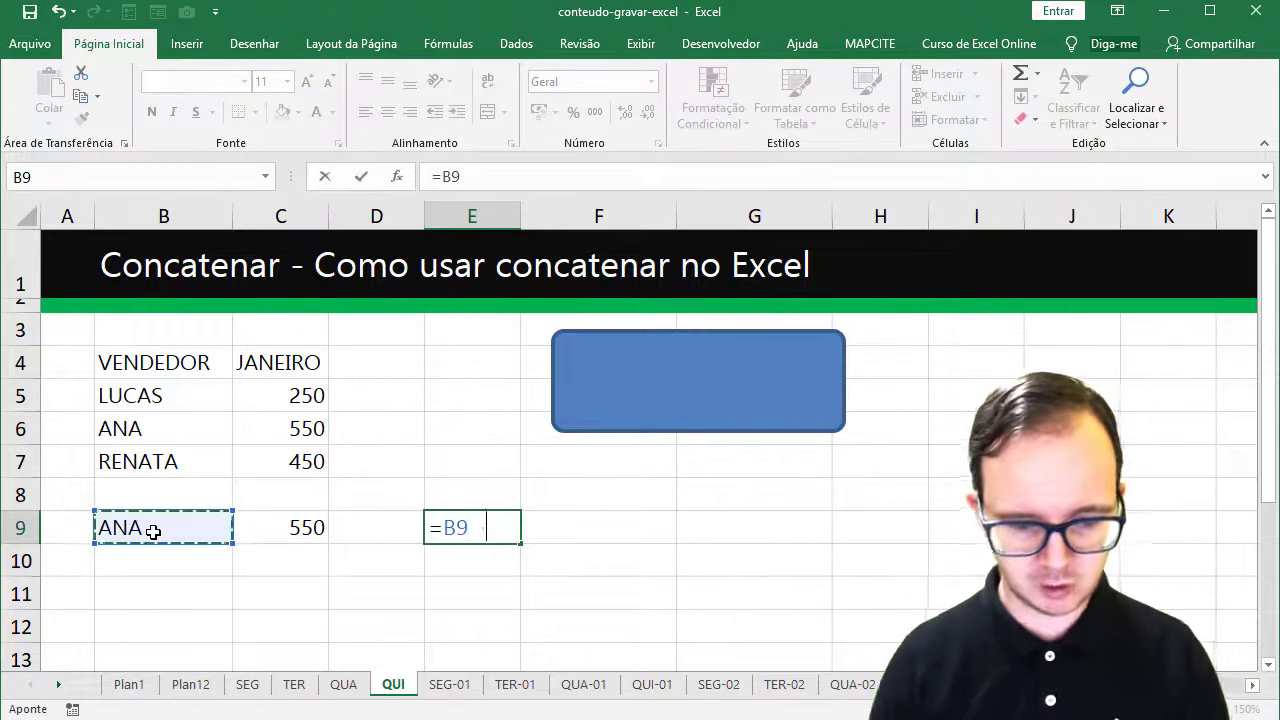
text(&" - "&)
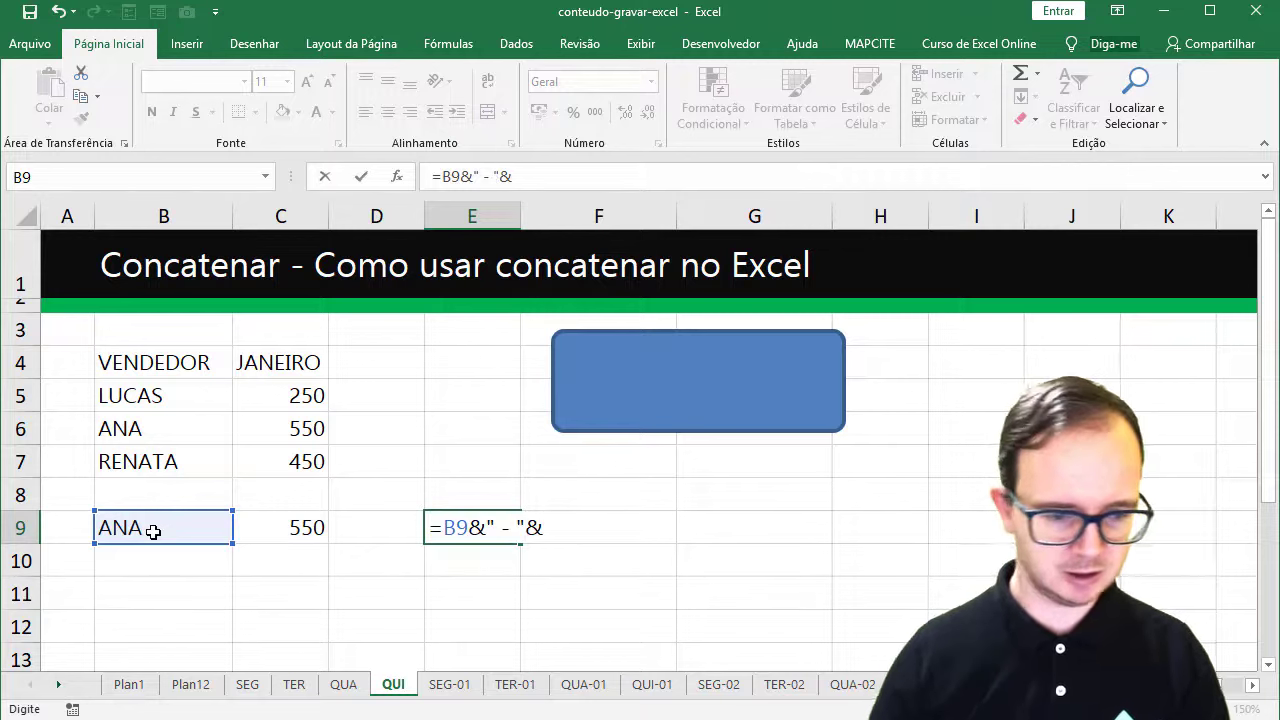
click(290, 528)
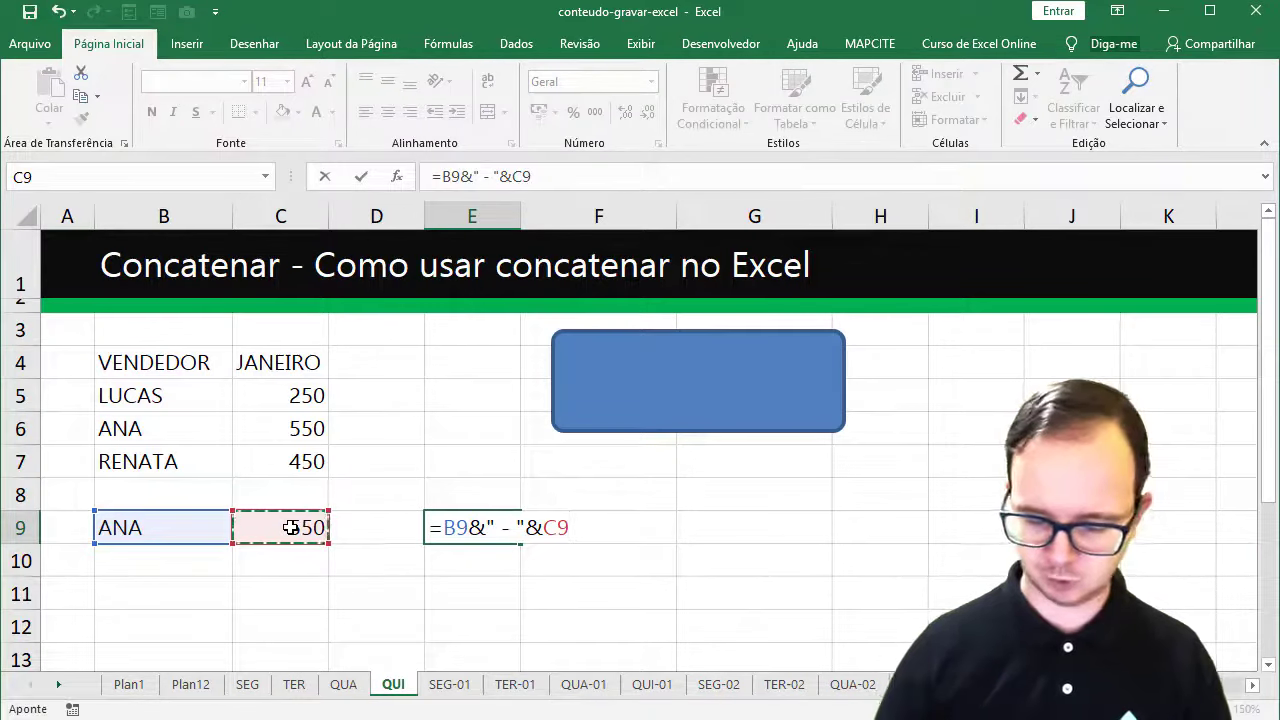
key(Return)
click(458, 529)
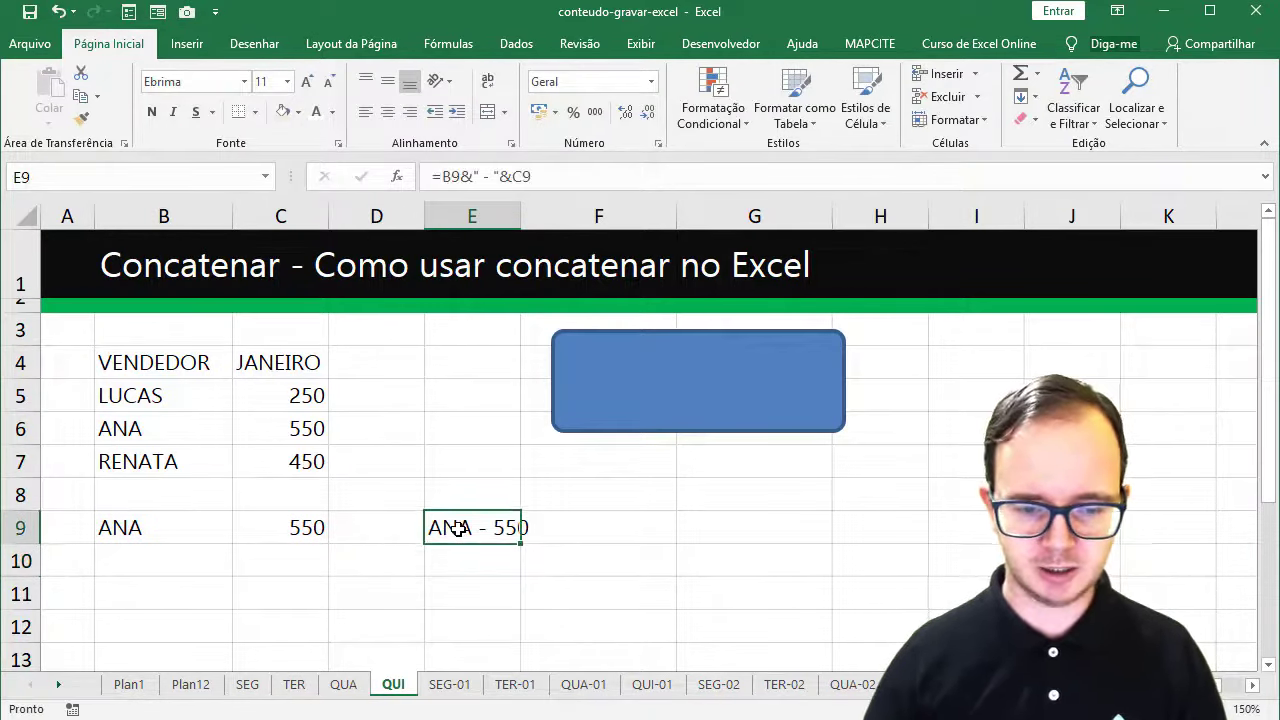
click(777, 363)
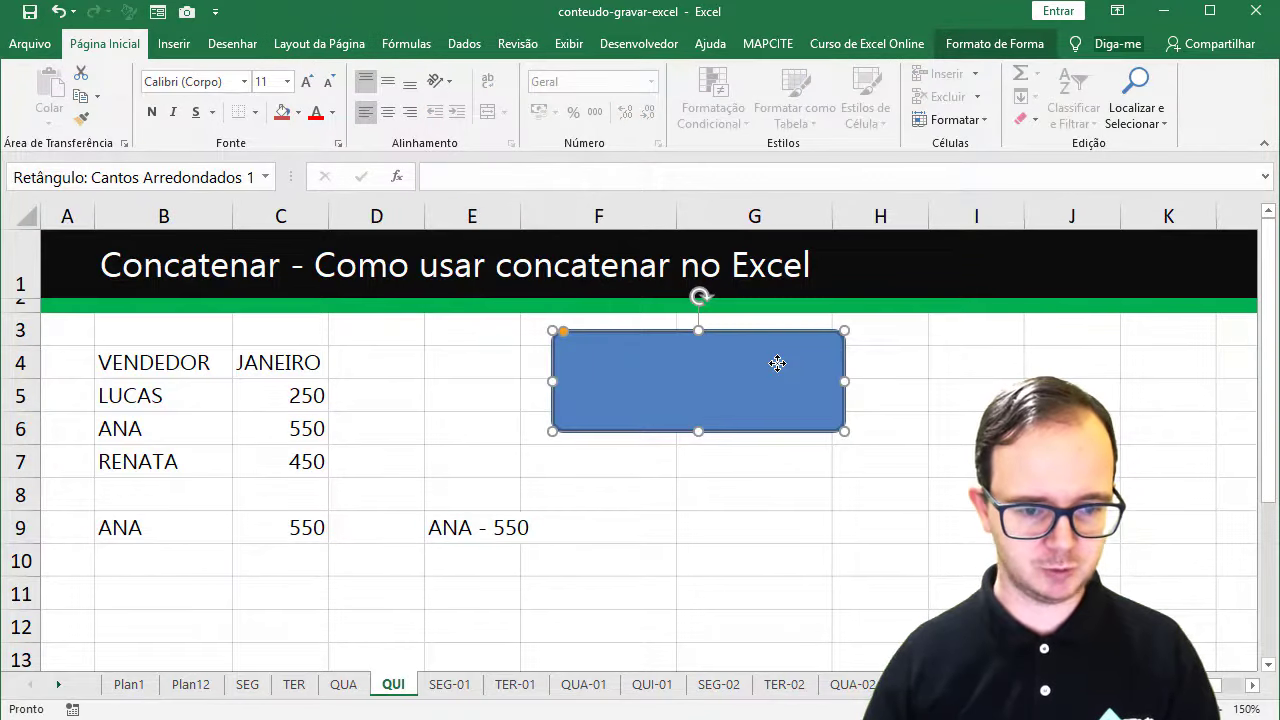
Replace the rounded rectangle with a plain rectangle drawn over E4:G5.
key(Delete)
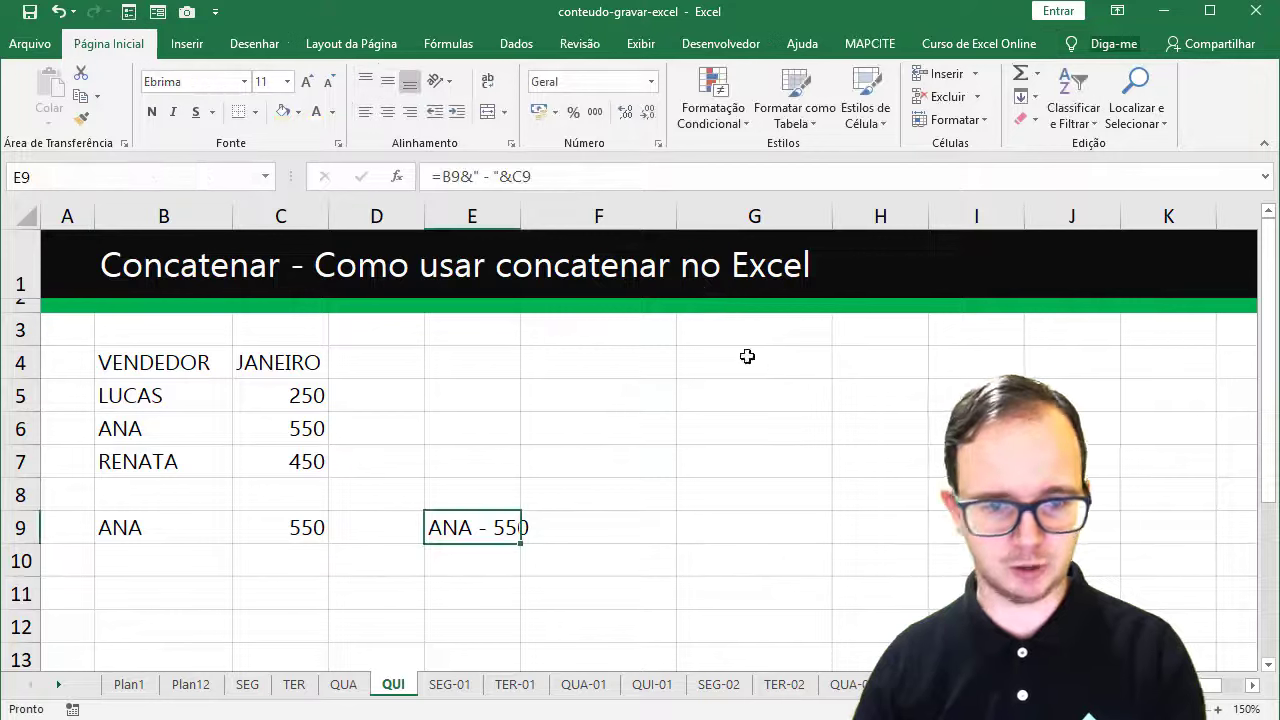
click(186, 44)
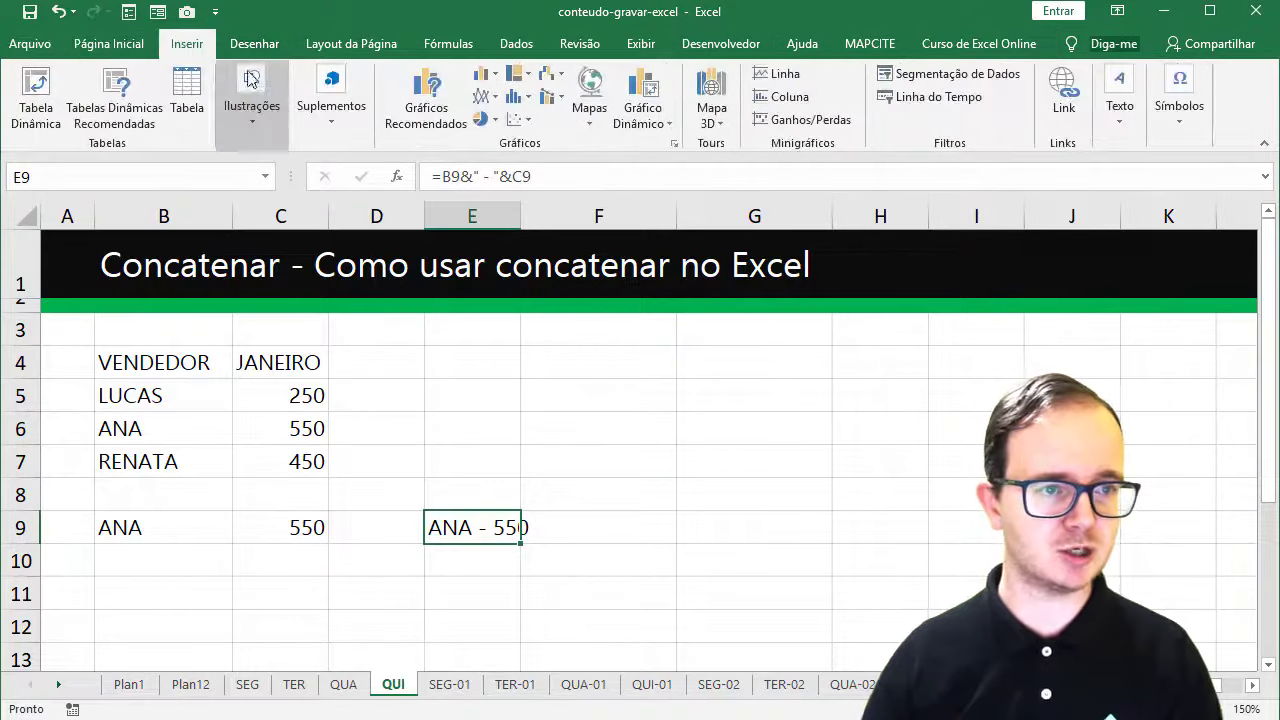
click(252, 133)
click(346, 212)
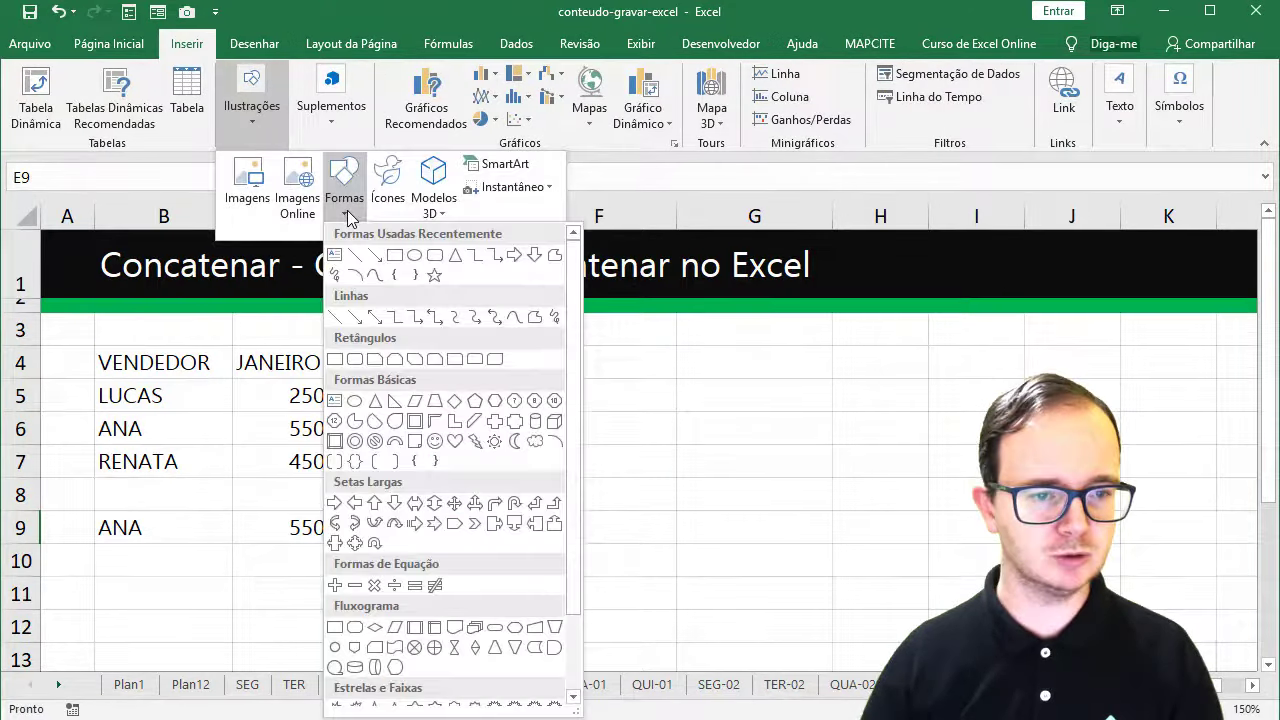
click(396, 256)
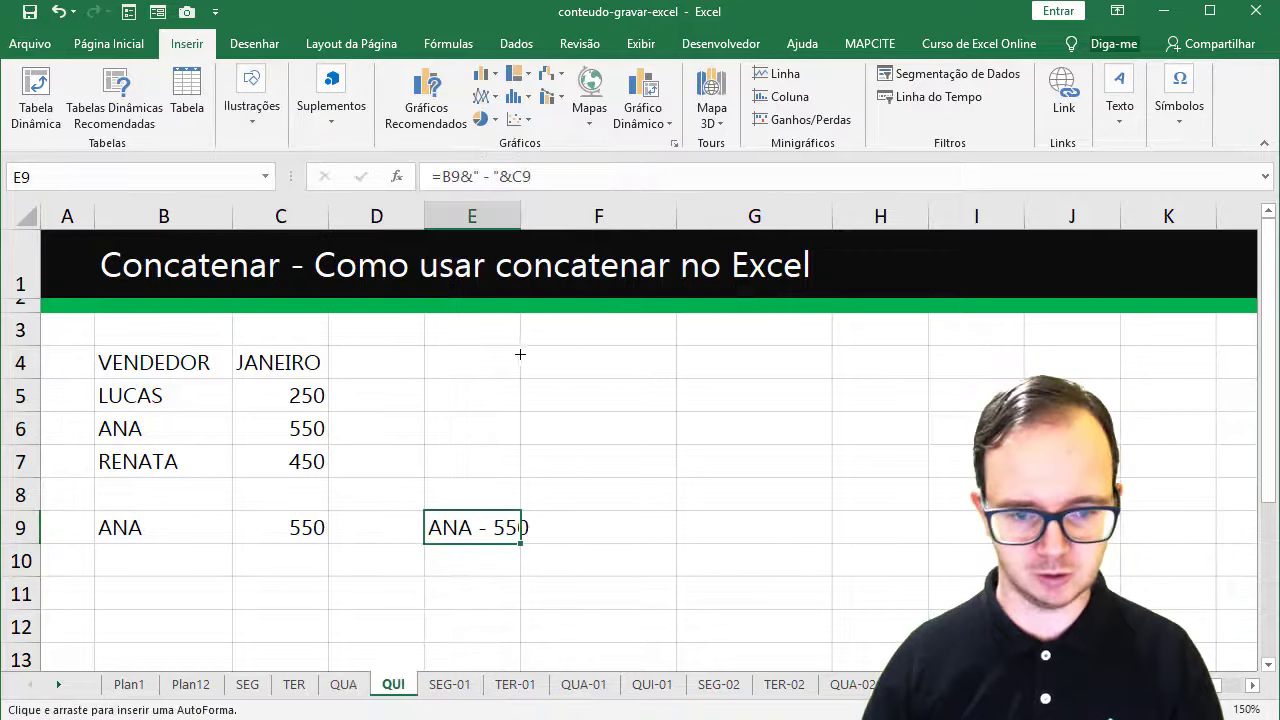
drag(519, 346, 760, 410)
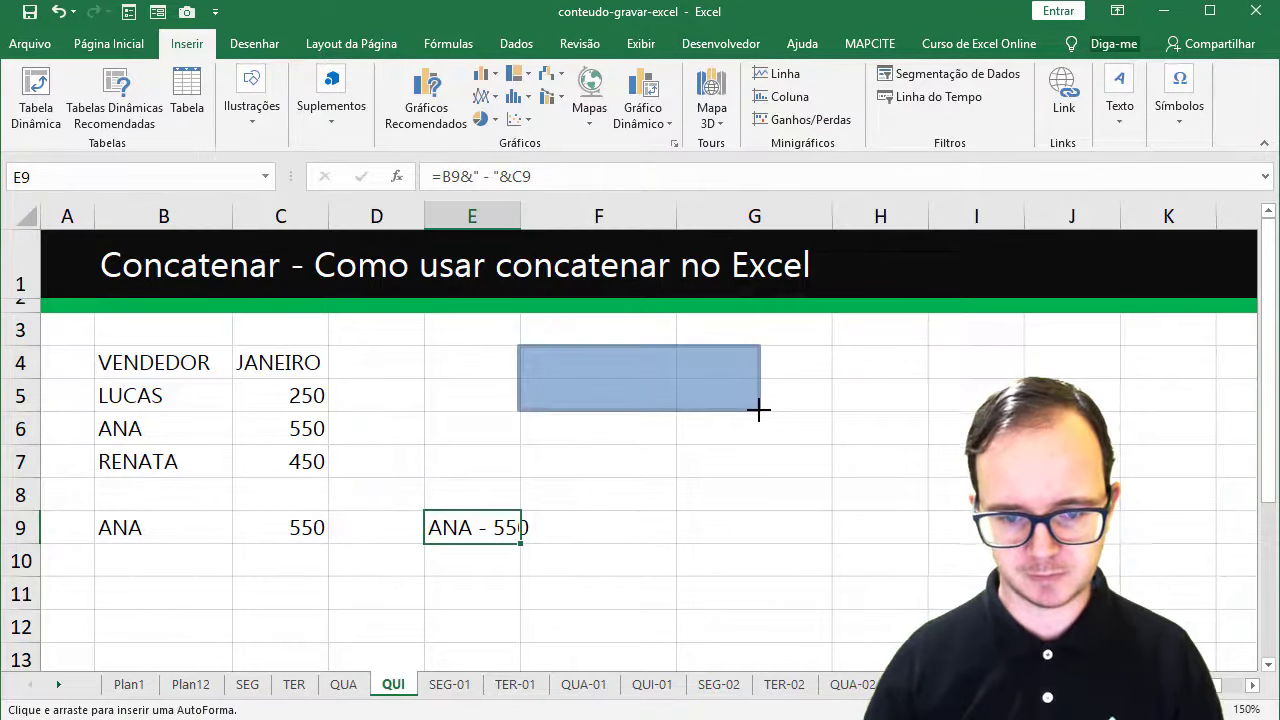
Duplicate the rectangle below the first and link the copy to E9, showing ANA - 550.
key(ctrl+d)
drag(726, 403, 702, 440)
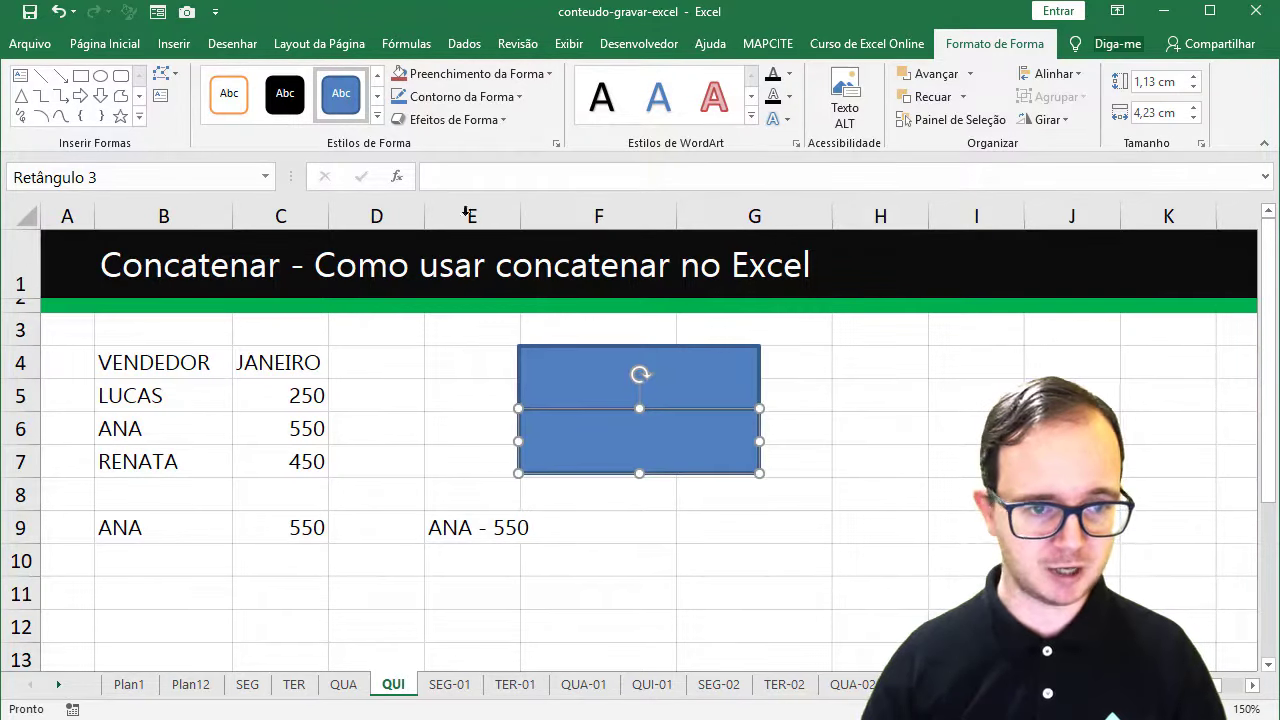
text(=)
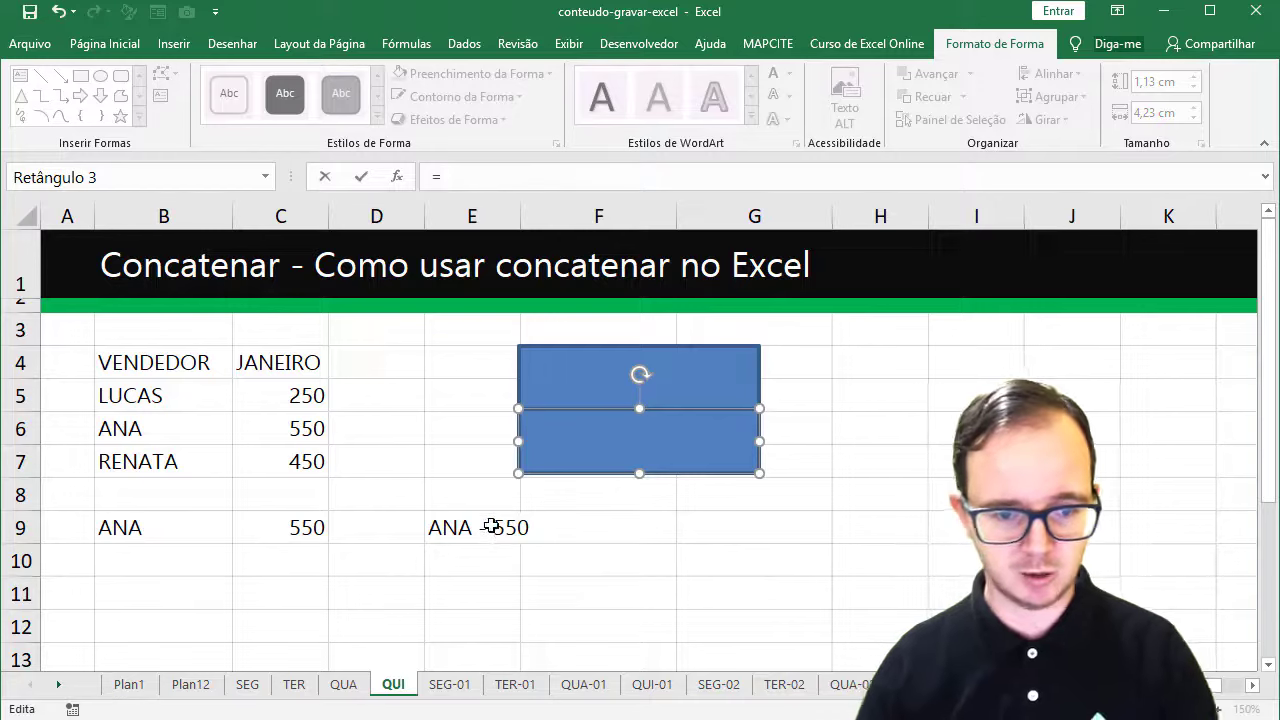
click(492, 527)
key(Return)
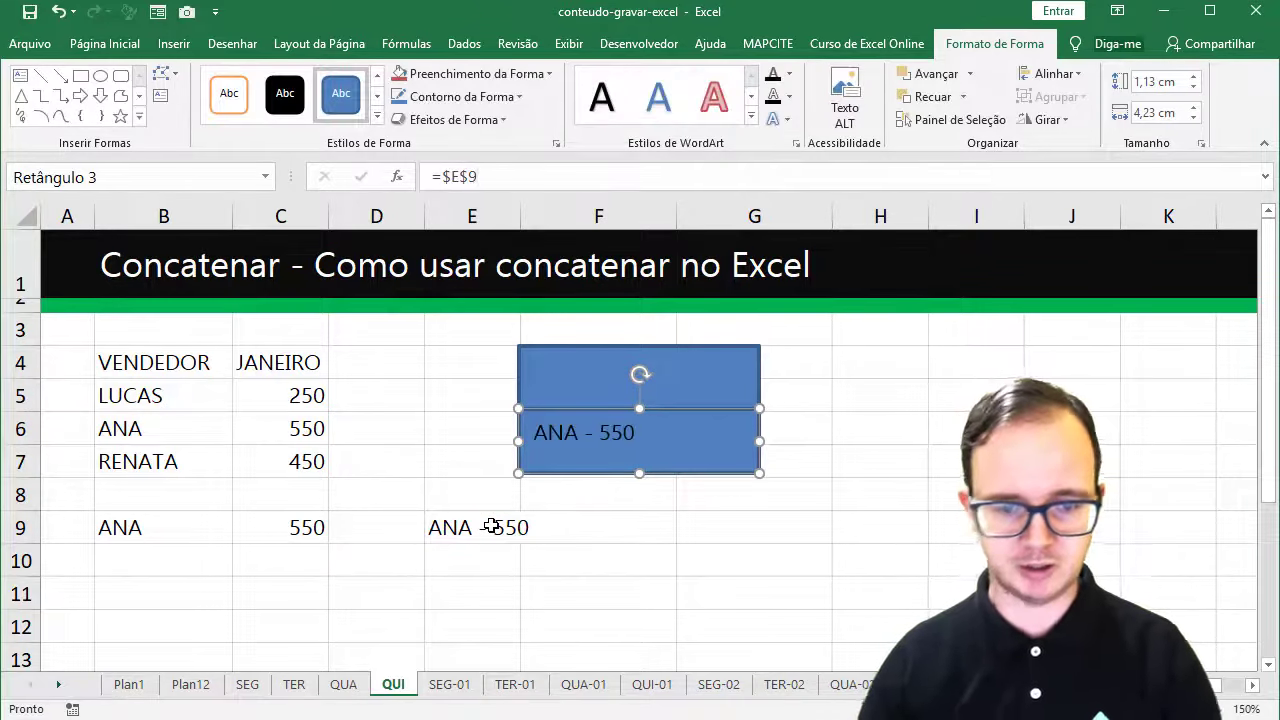
Link the upper rectangle to C4 so it shows JANEIRO, centred horizontally.
click(572, 376)
click(445, 179)
text(=)
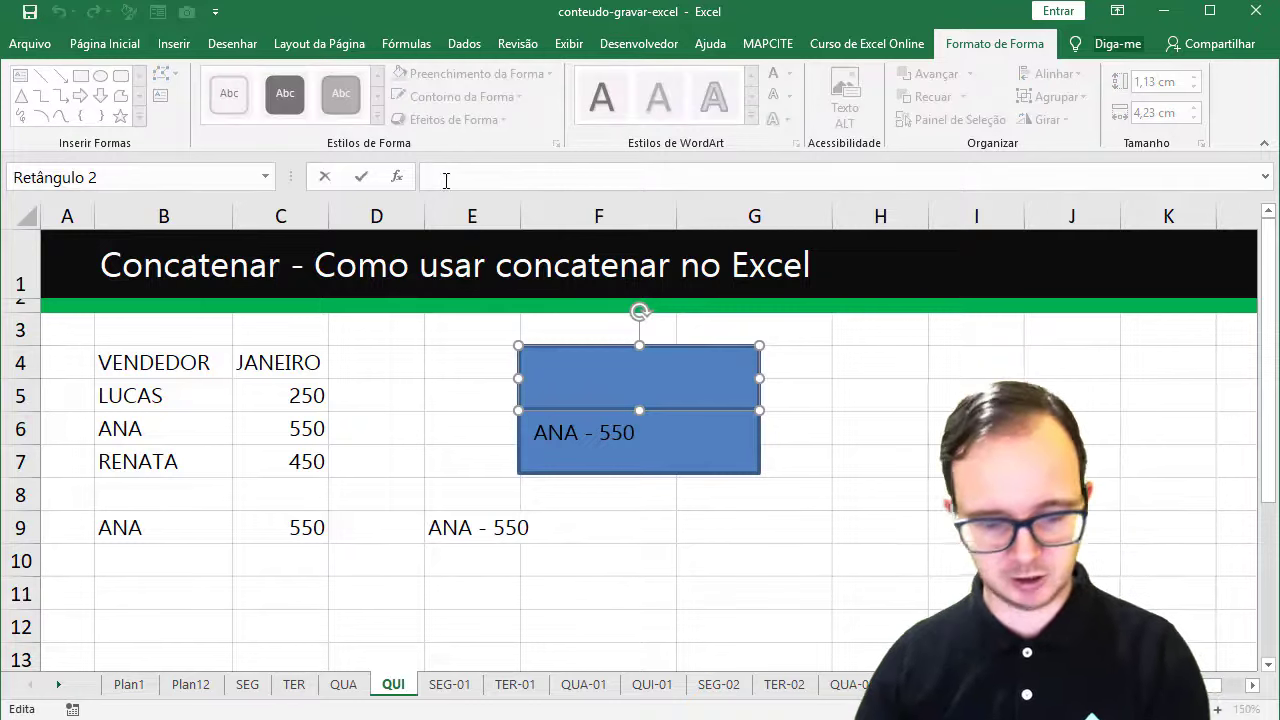
click(314, 362)
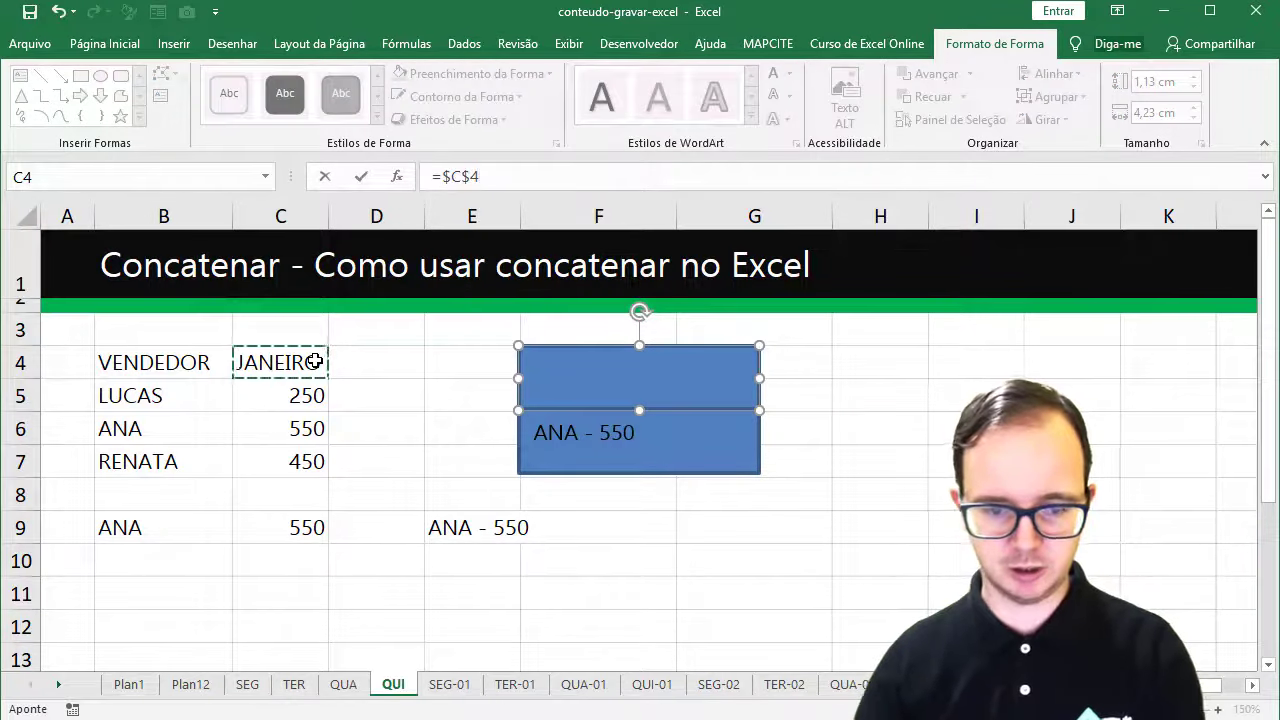
key(Return)
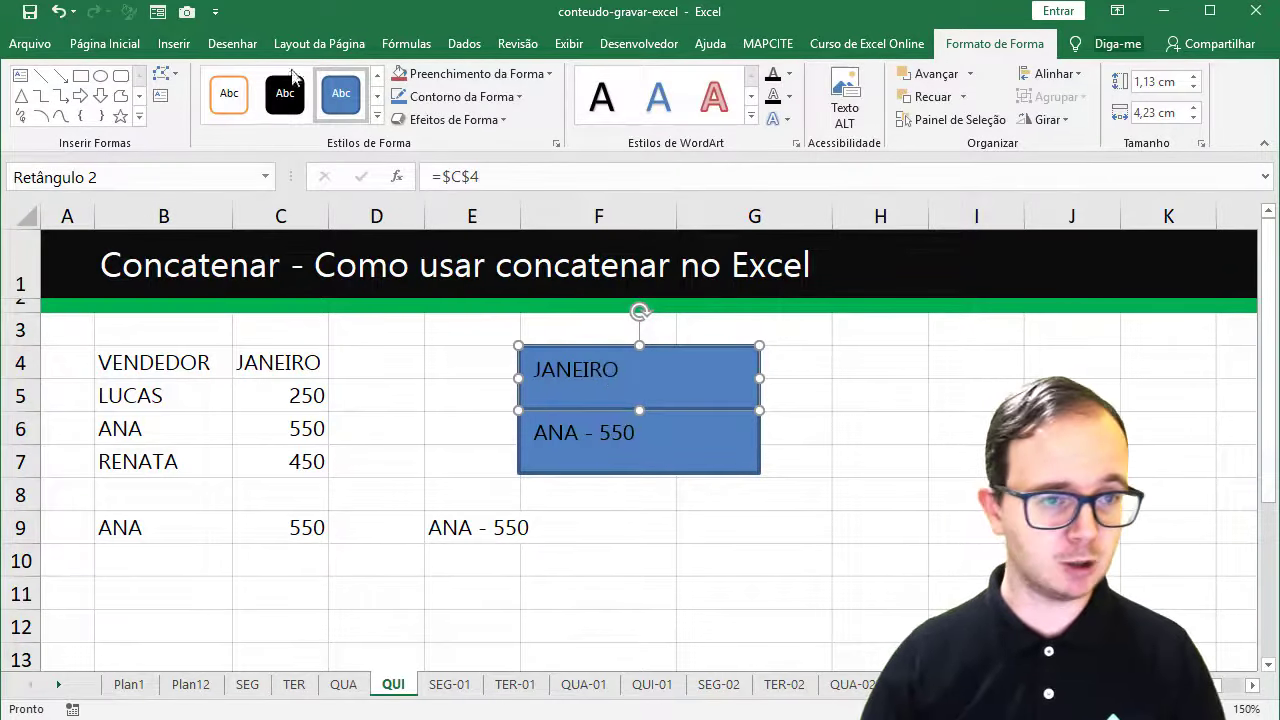
click(105, 44)
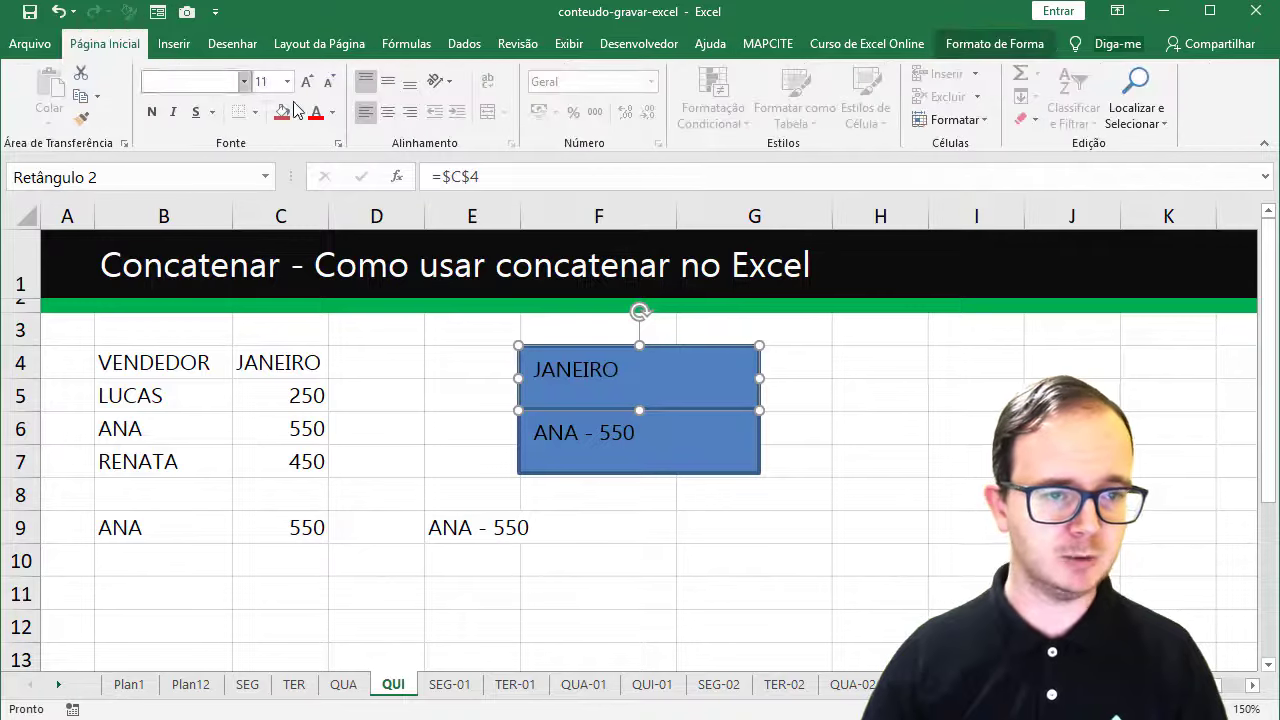
click(388, 114)
Centre JANEIRO vertically and give its top rectangle a solid black shape style.
click(390, 84)
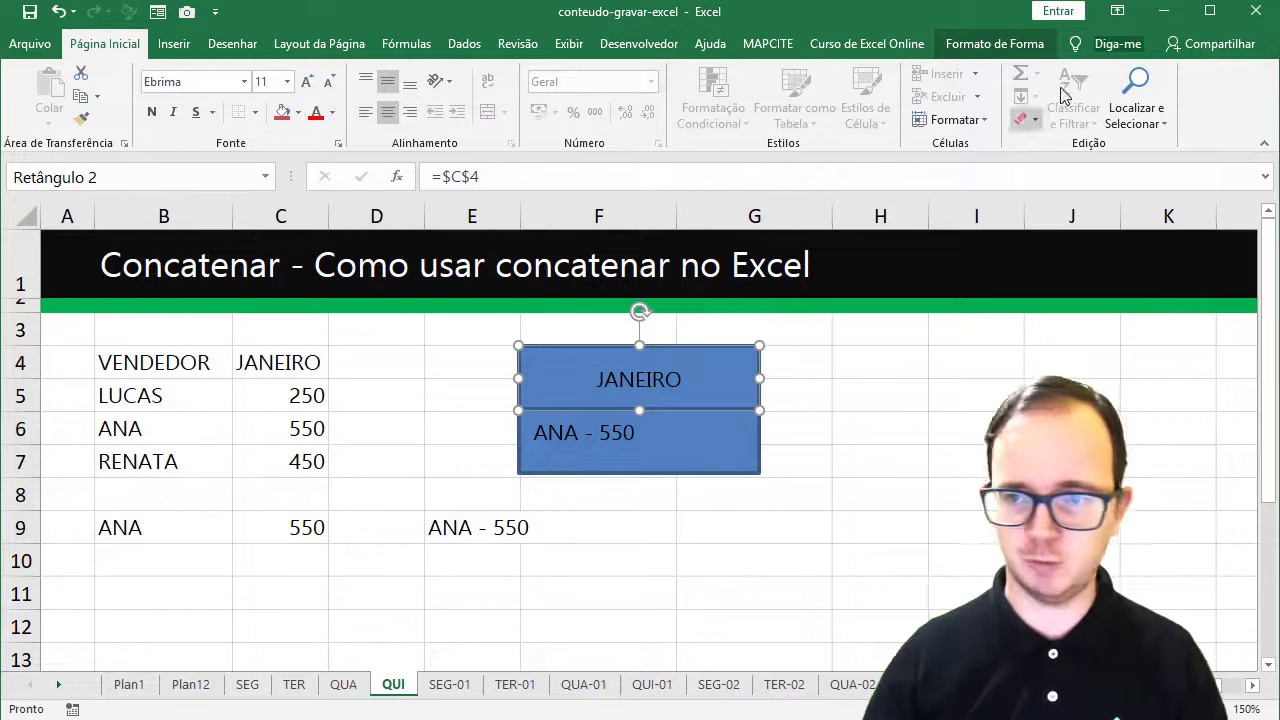
click(1034, 47)
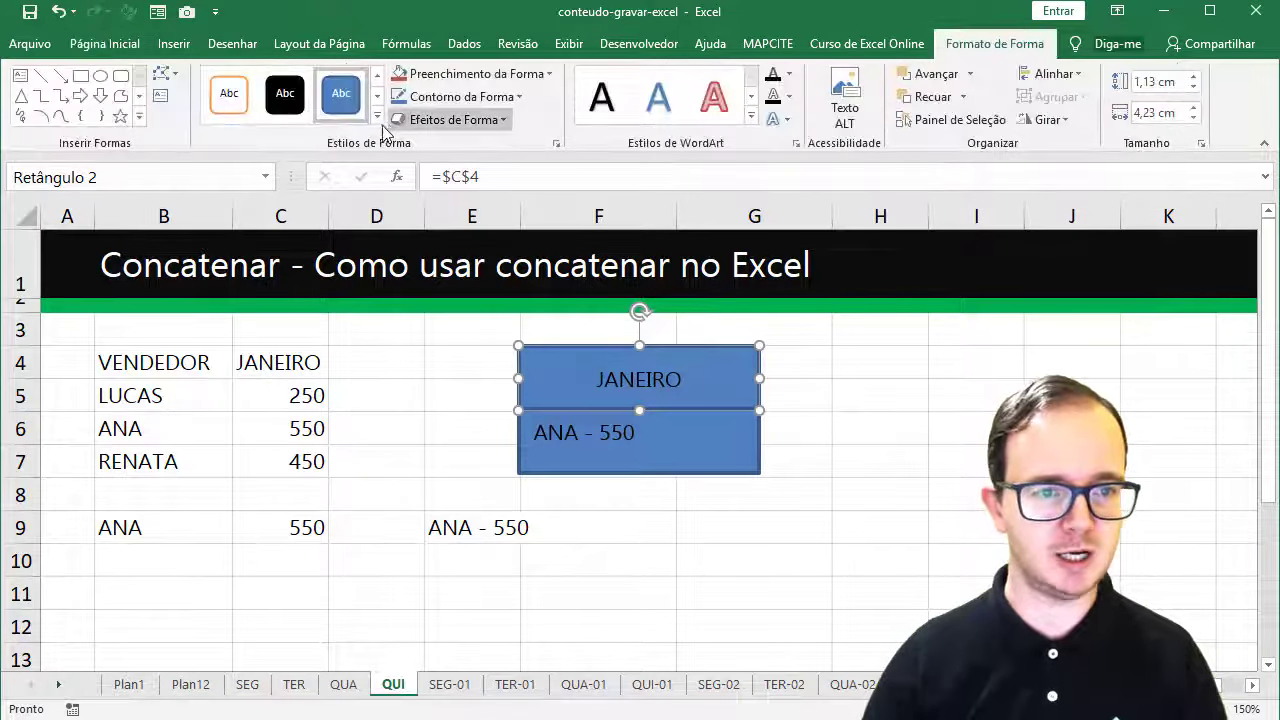
click(385, 122)
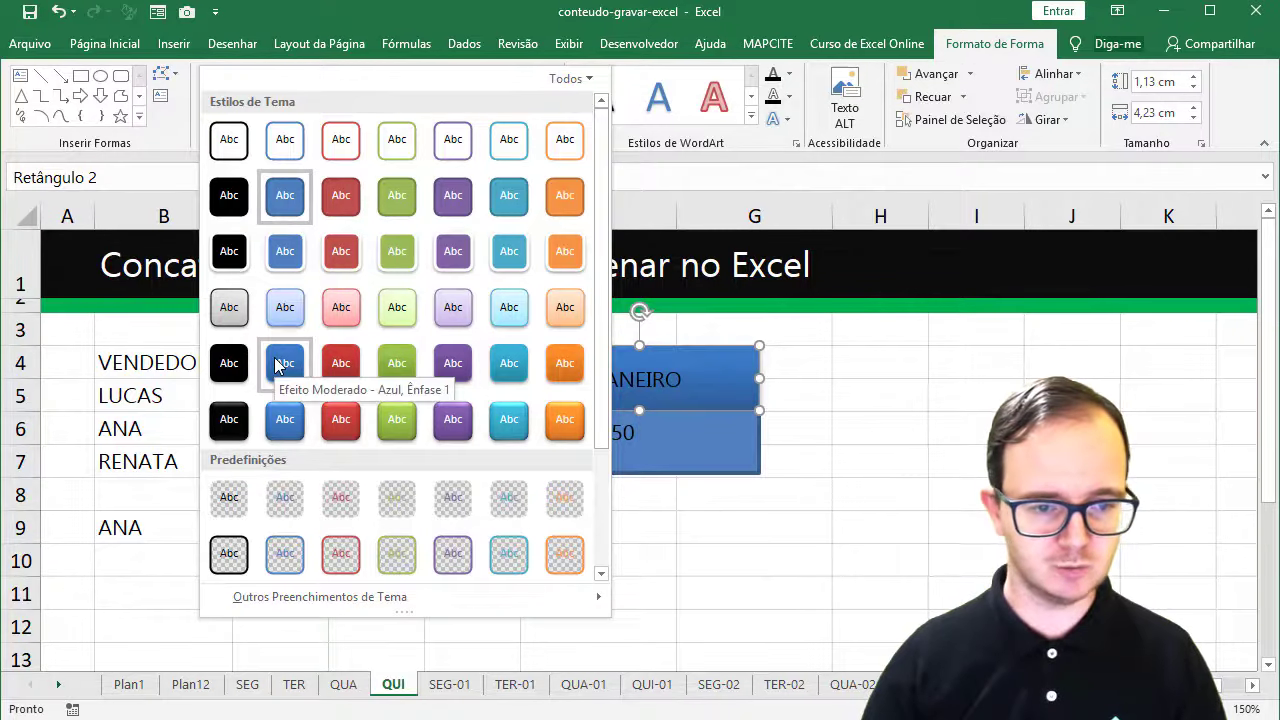
click(244, 360)
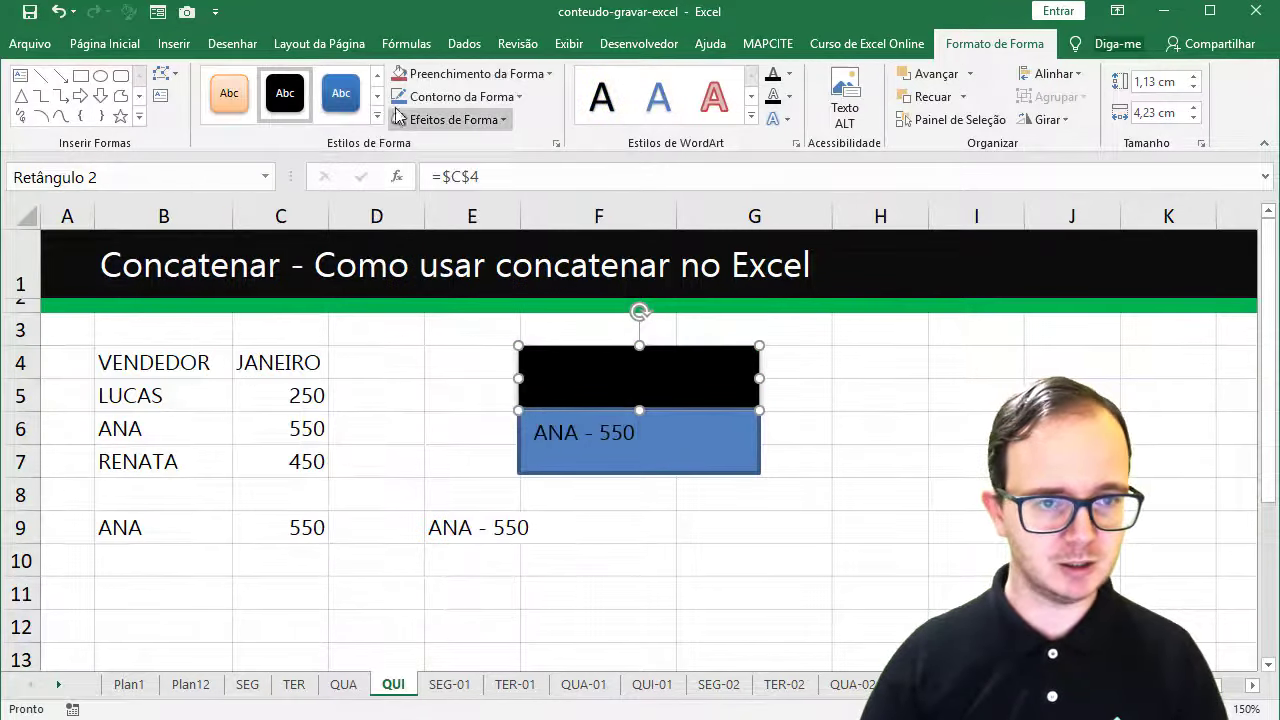
Fill the ANA - 550 rectangle with light blue.
click(652, 440)
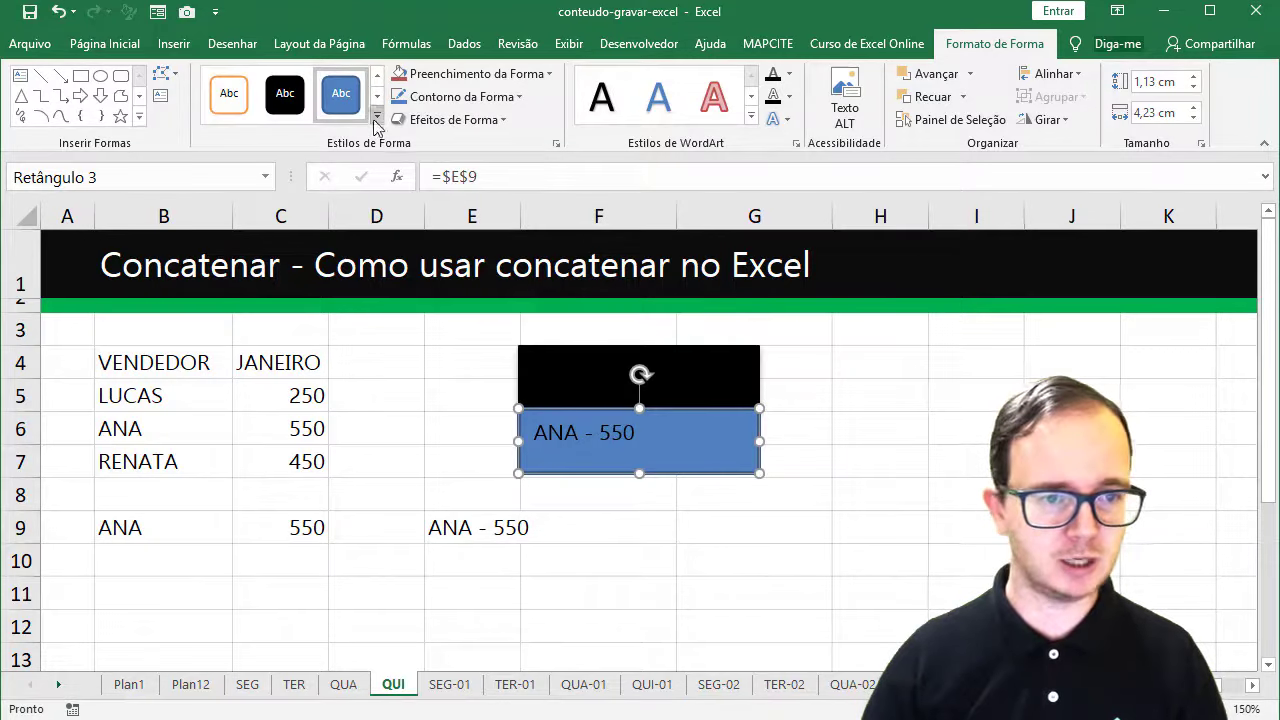
click(540, 74)
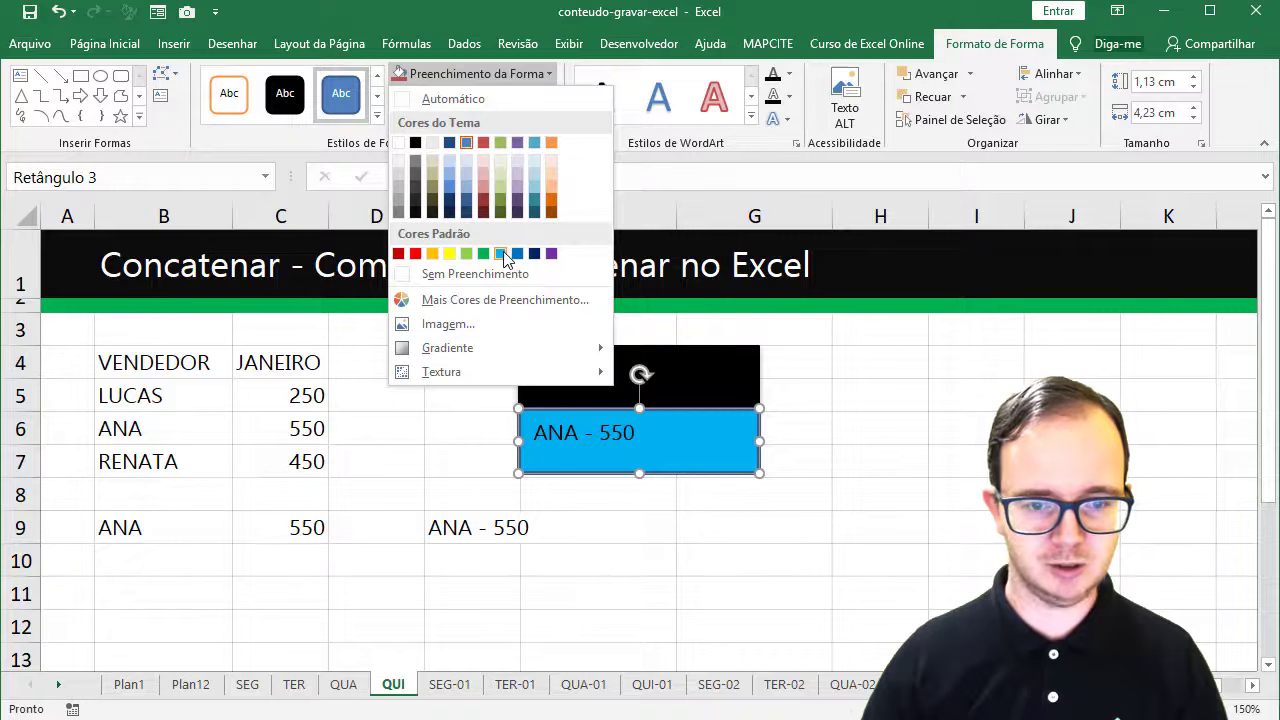
click(505, 254)
click(501, 98)
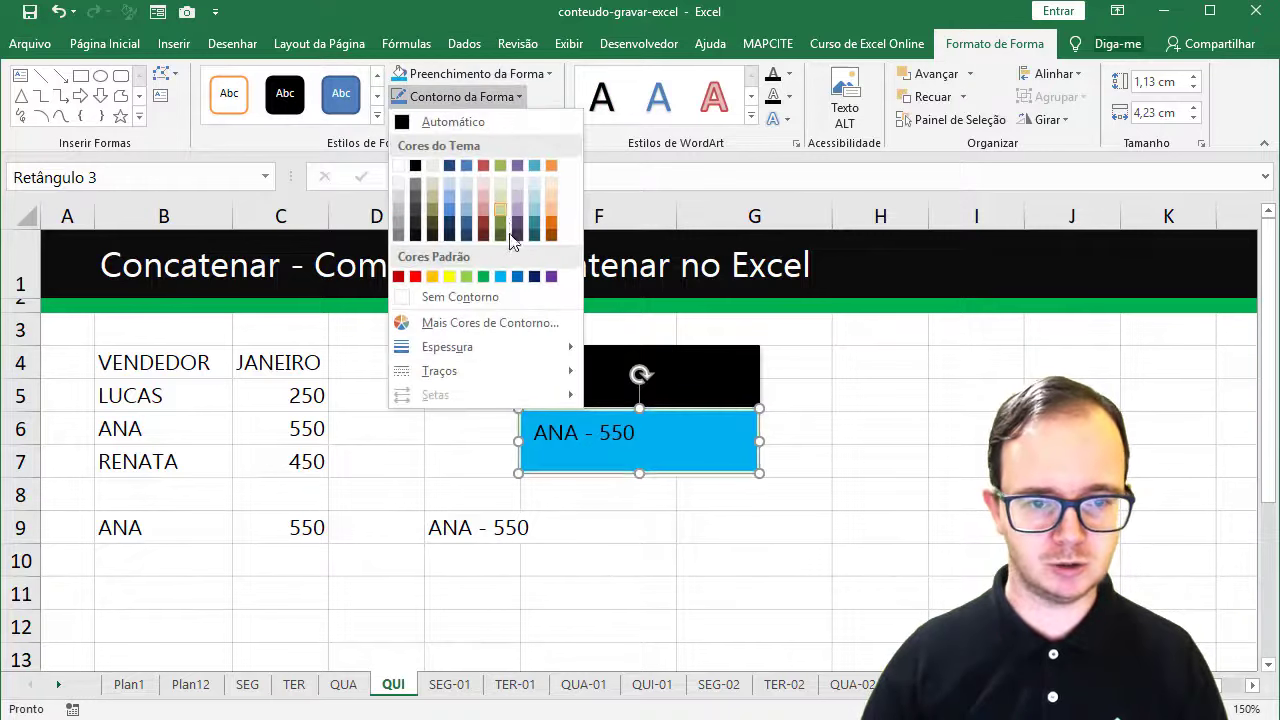
Remove the outline from the ANA - 550 rectangle.
click(664, 324)
click(807, 383)
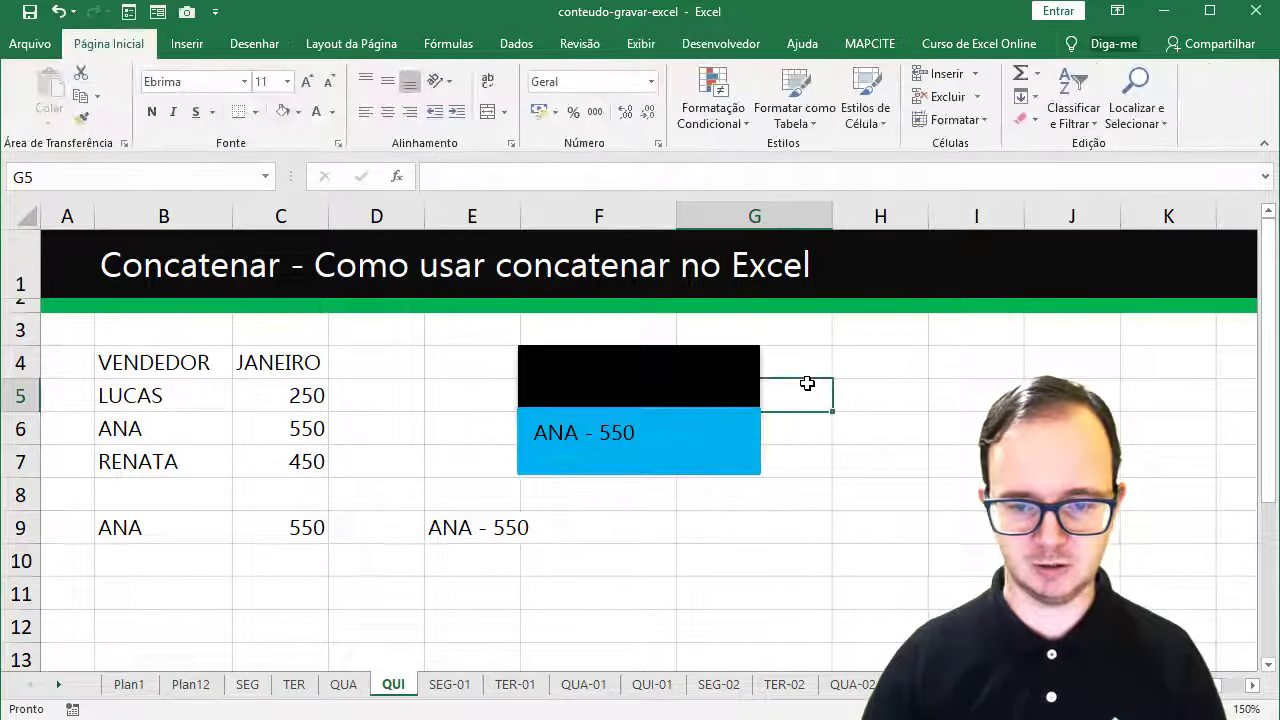
click(640, 440)
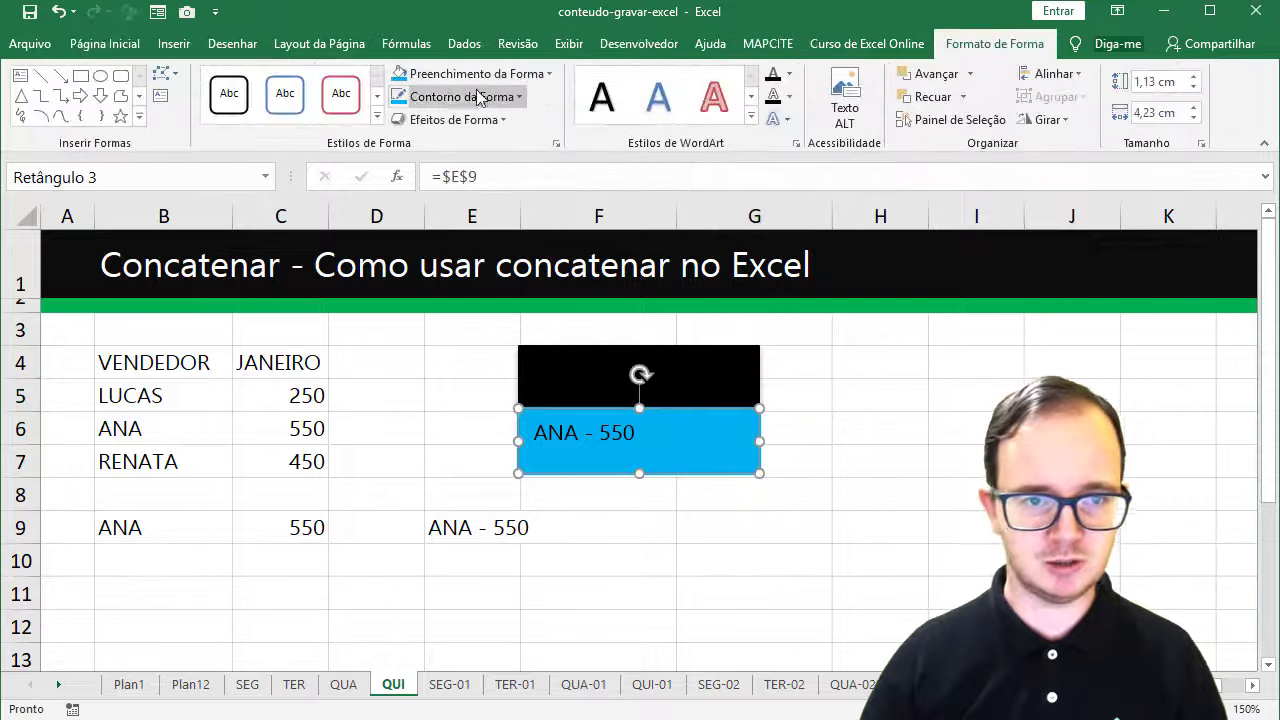
click(455, 97)
click(499, 291)
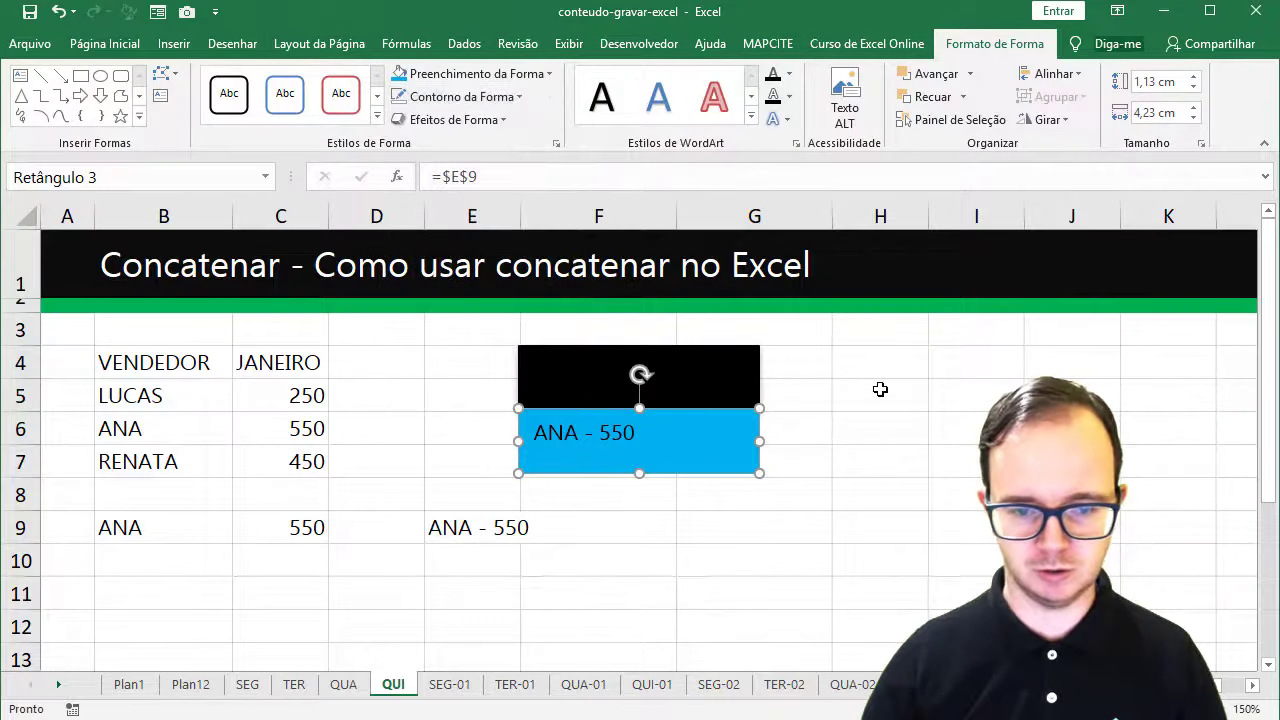
click(880, 389)
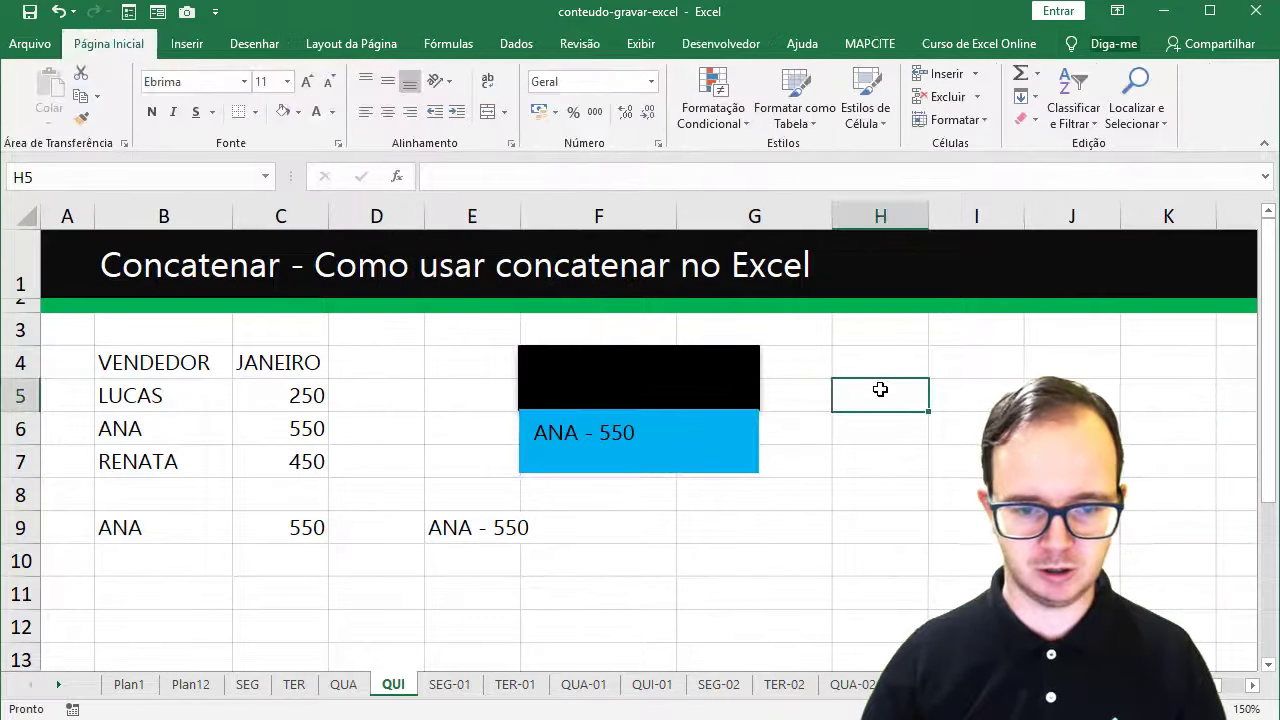
Centre the ANA - 550 text both ways and make it 14 pt, bold and white.
click(625, 438)
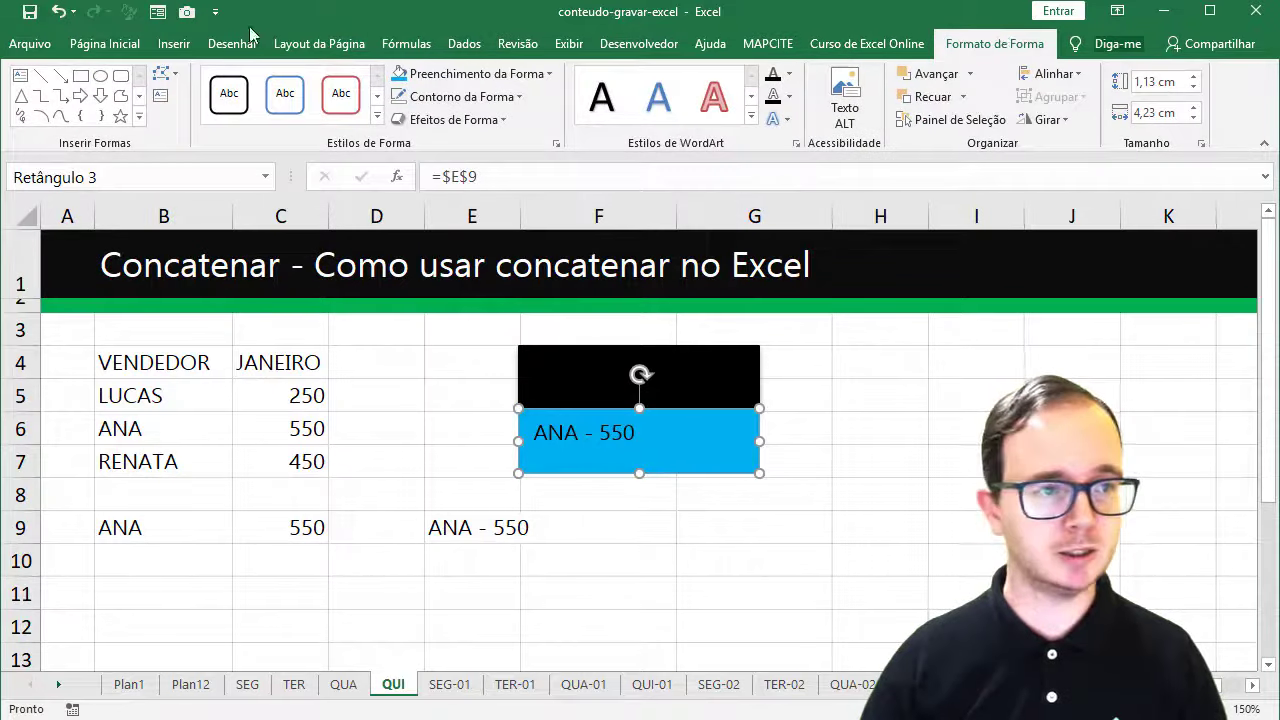
click(104, 43)
click(387, 111)
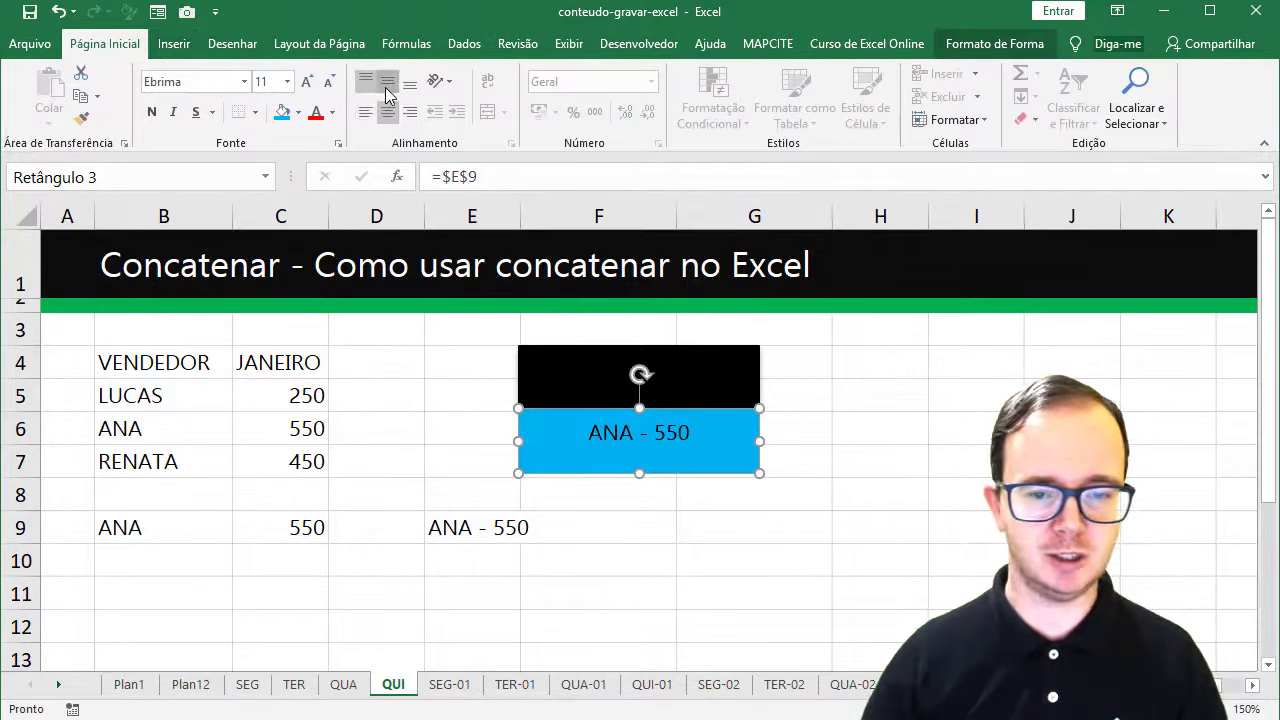
click(386, 84)
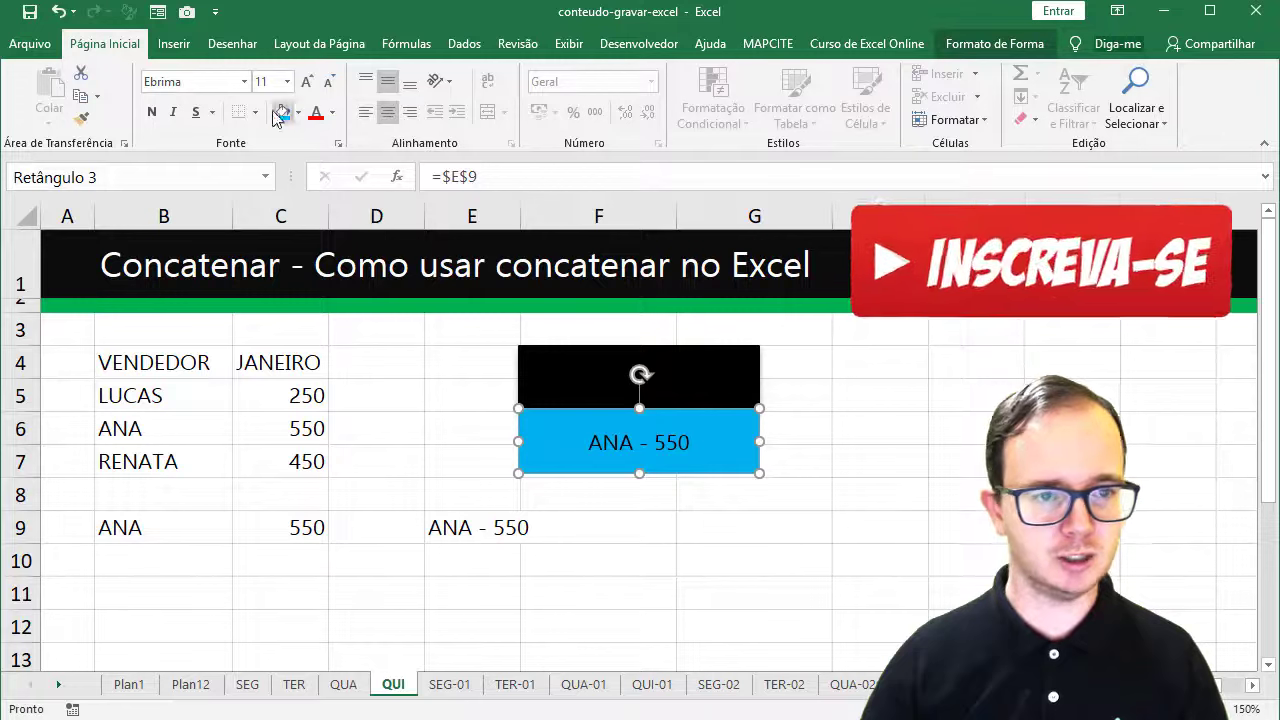
click(307, 81)
click(307, 81)
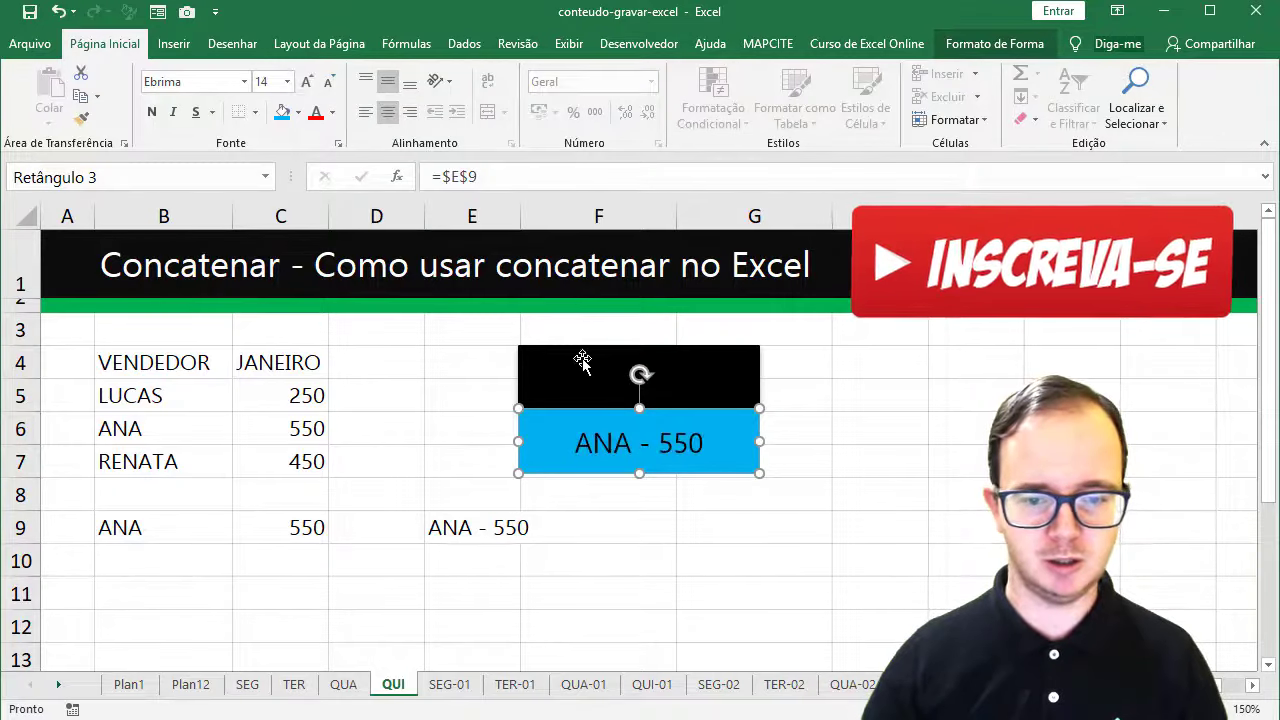
key(ctrl+n)
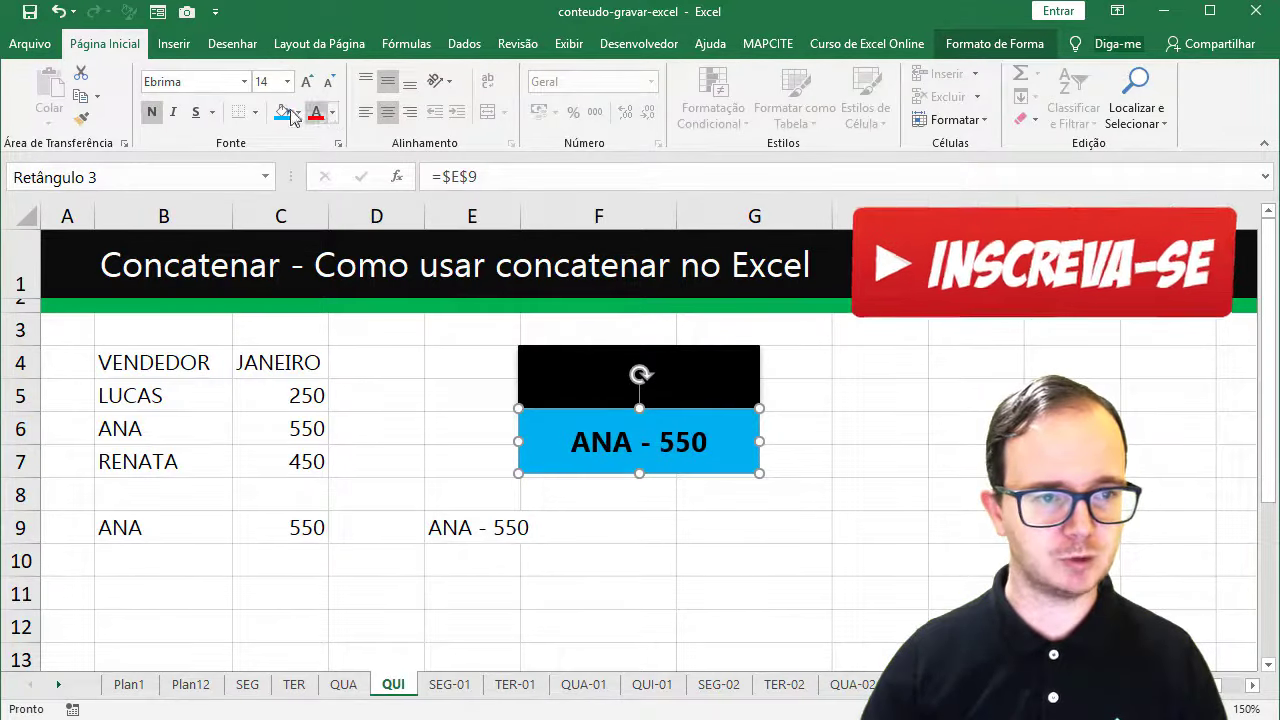
click(332, 112)
click(334, 203)
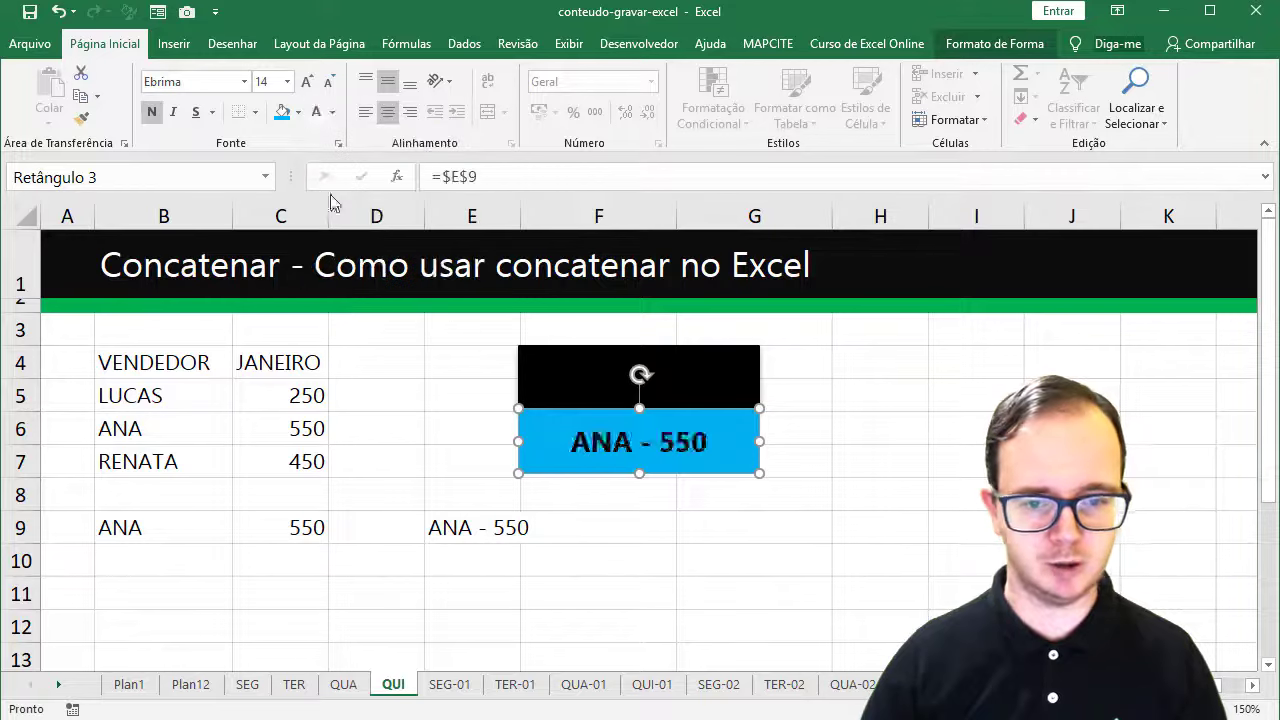
Make the JANEIRO text white, bold and enlarged to 18 pt.
click(580, 375)
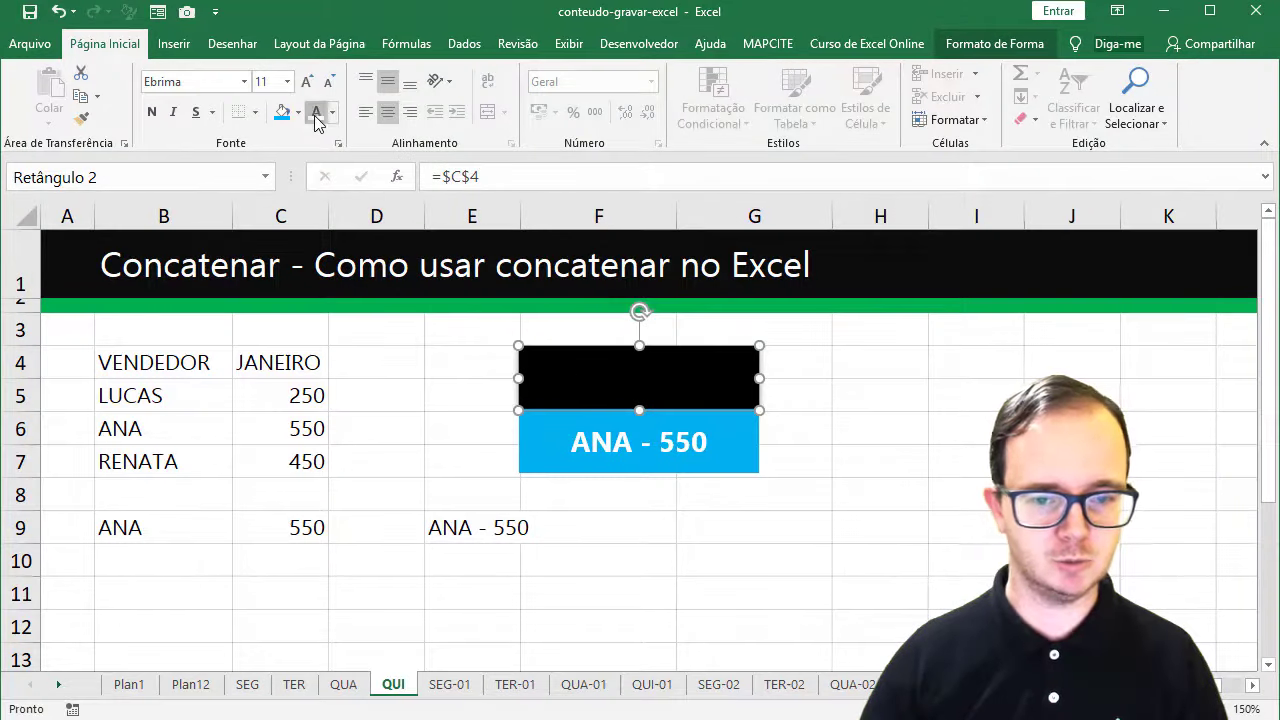
click(315, 113)
click(151, 112)
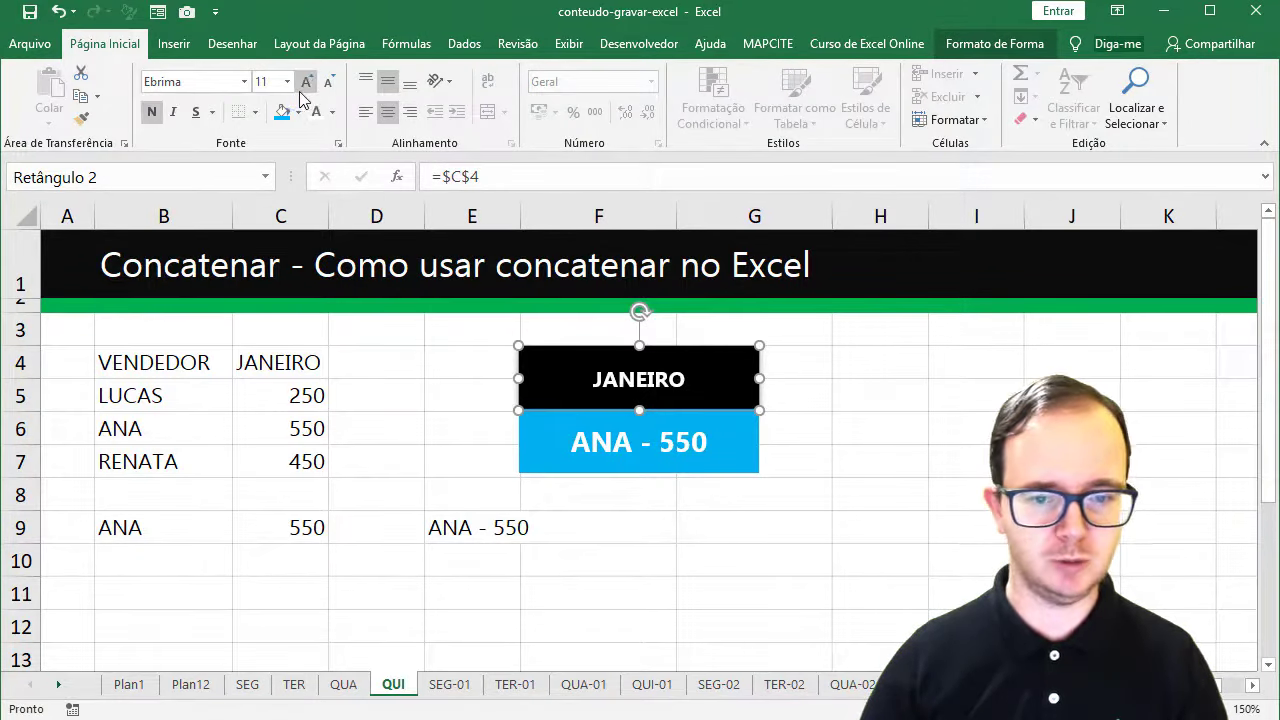
click(305, 84)
click(305, 84)
click(305, 84)
click(305, 84)
click(616, 513)
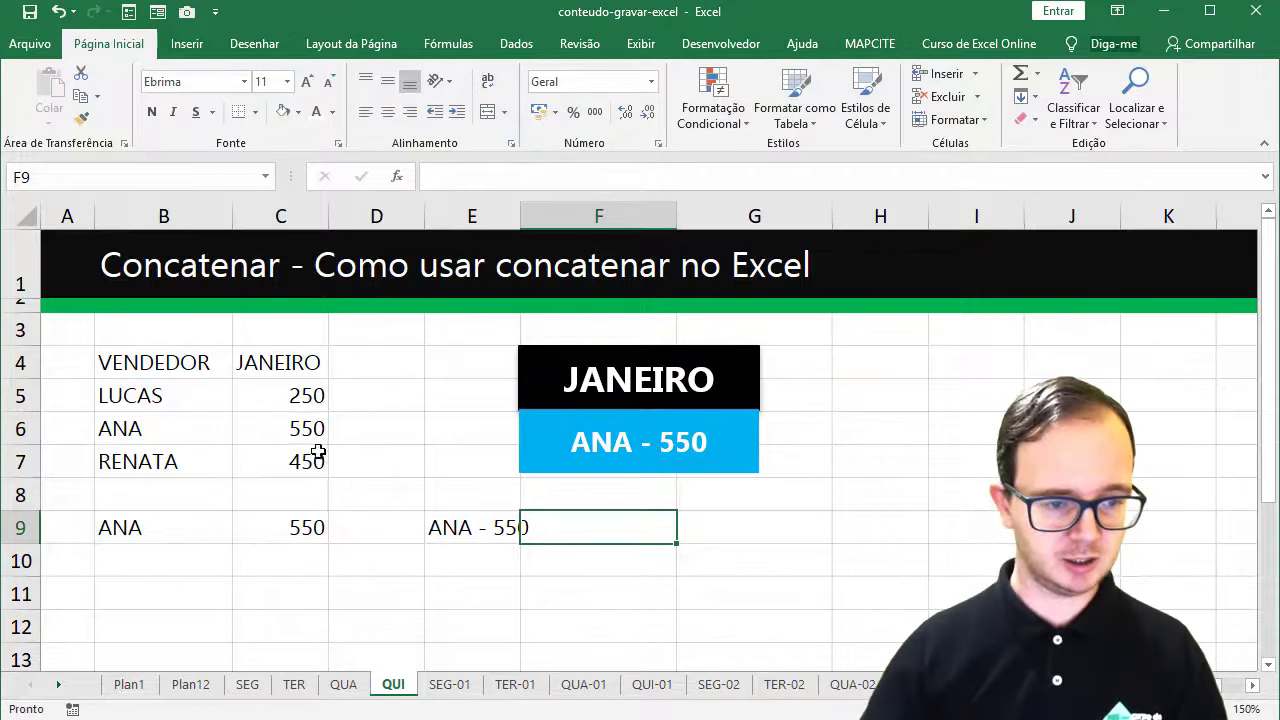
Change LUCAS's January sales in C5 to 650 and check the E9 concatenation formula.
click(297, 403)
text(6)
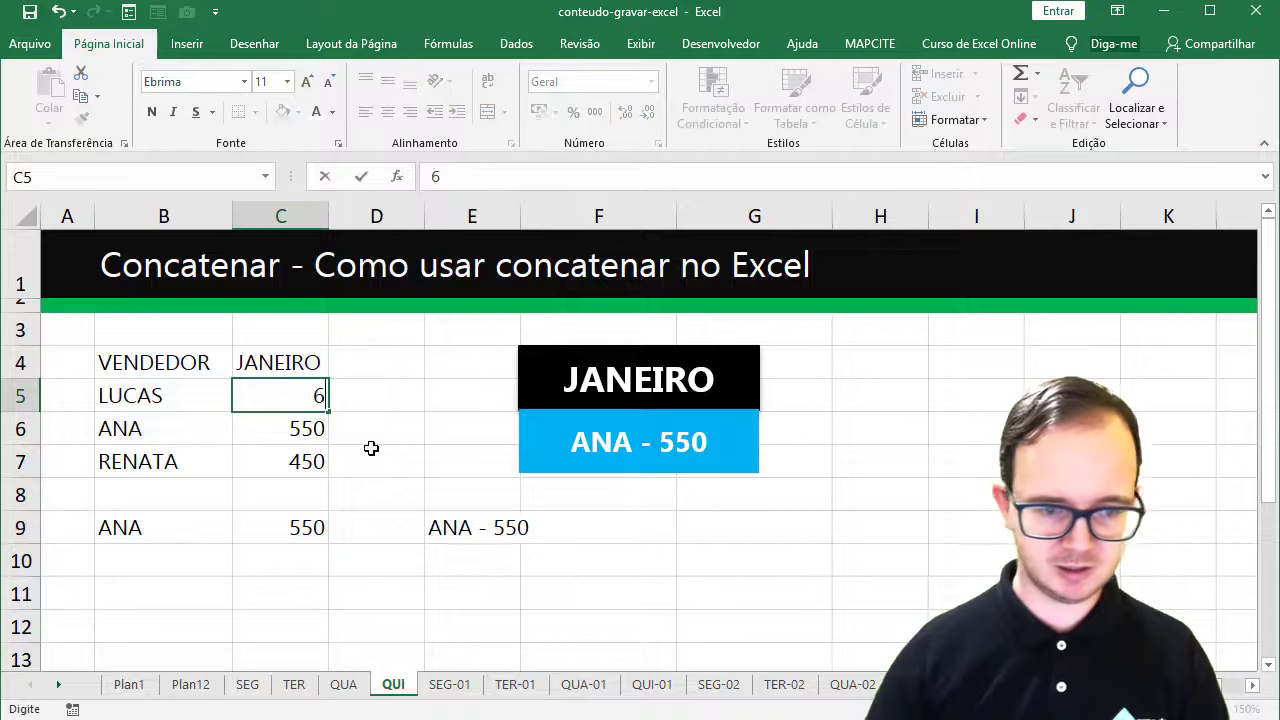
key(Return)
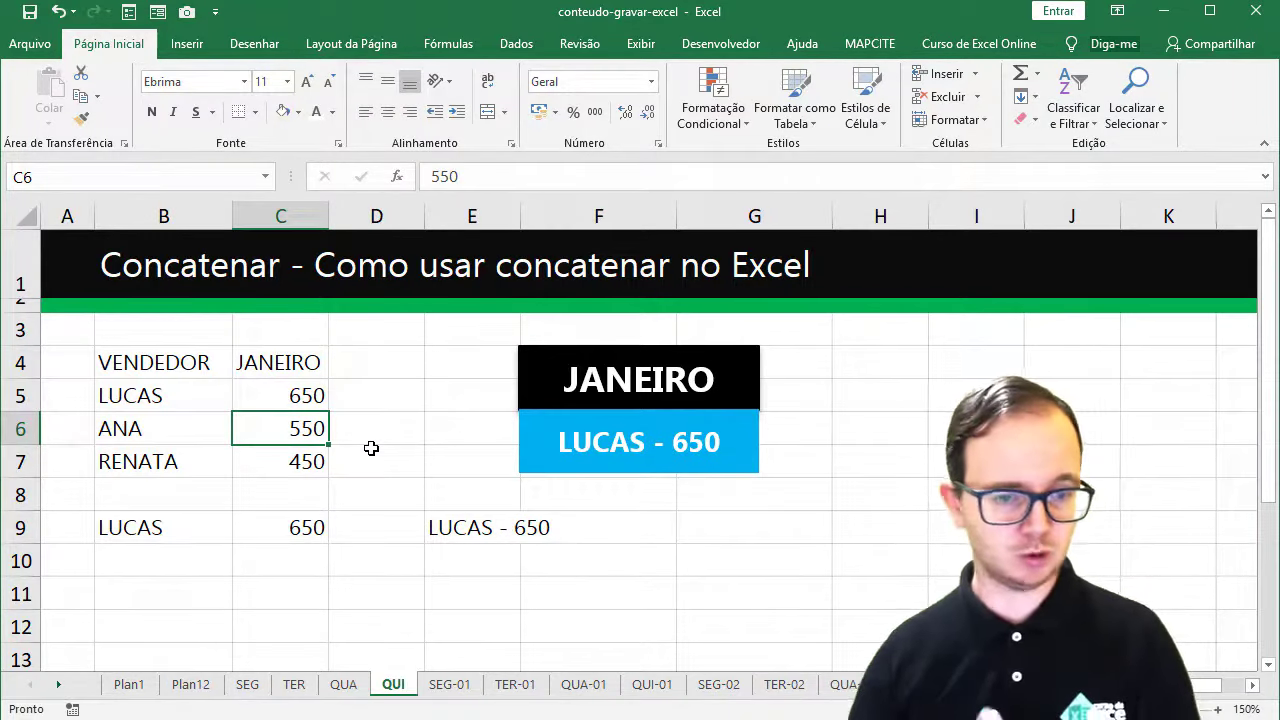
click(519, 526)
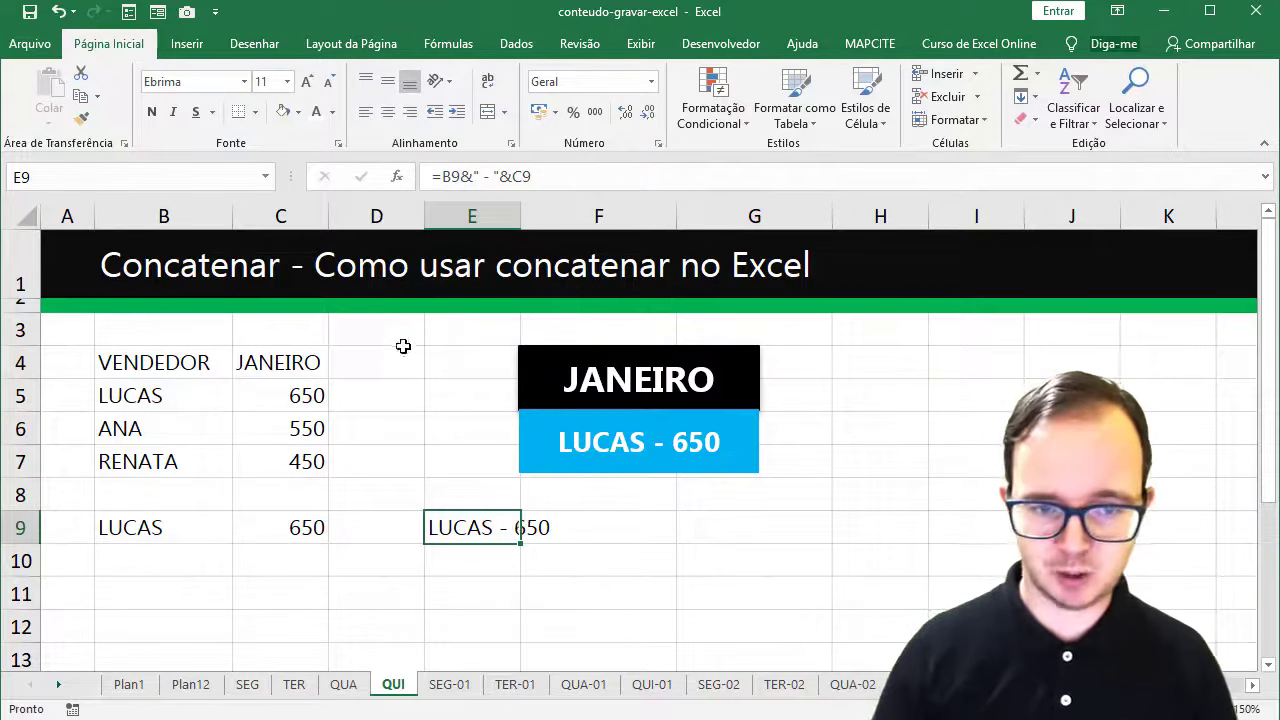
Stack the JANEIRO box above the LUCAS - 650 box at the lower left of the sheet.
click(533, 388)
mouse_move(529, 437)
mouse_down()
mouse_move(922, 537)
mouse_move(662, 429)
mouse_up()
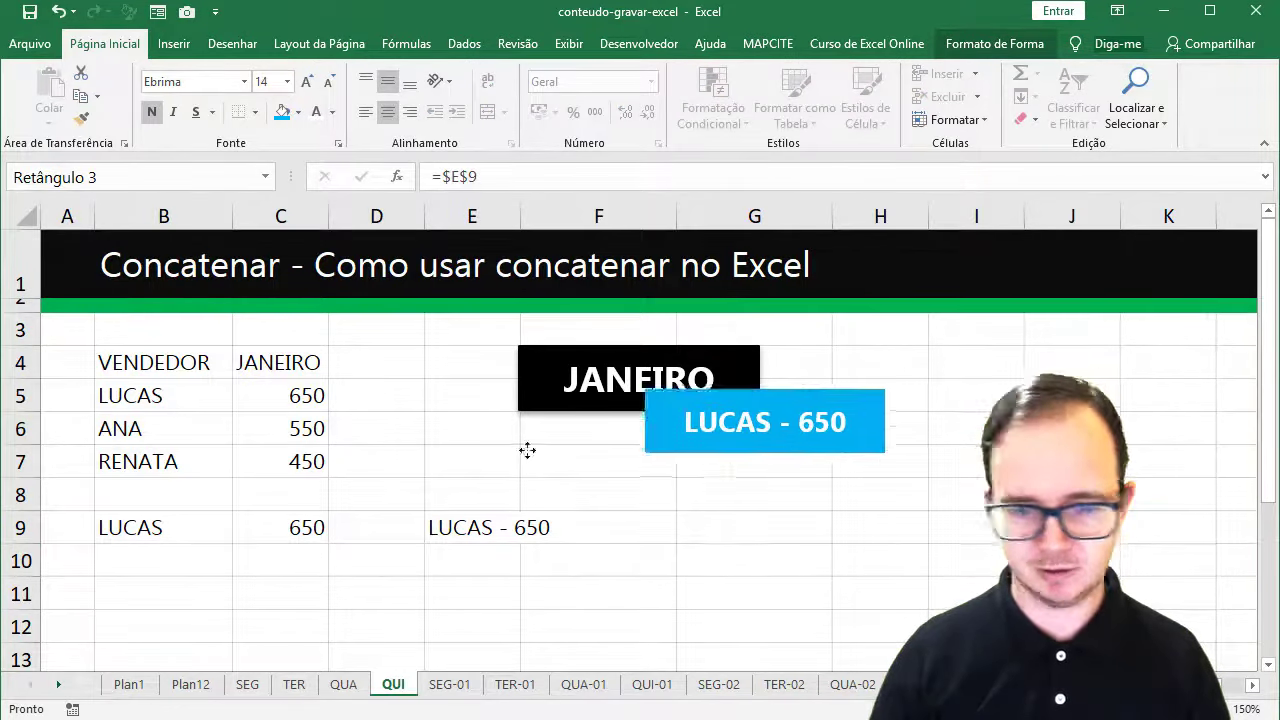
drag(527, 451, 105, 630)
click(648, 379)
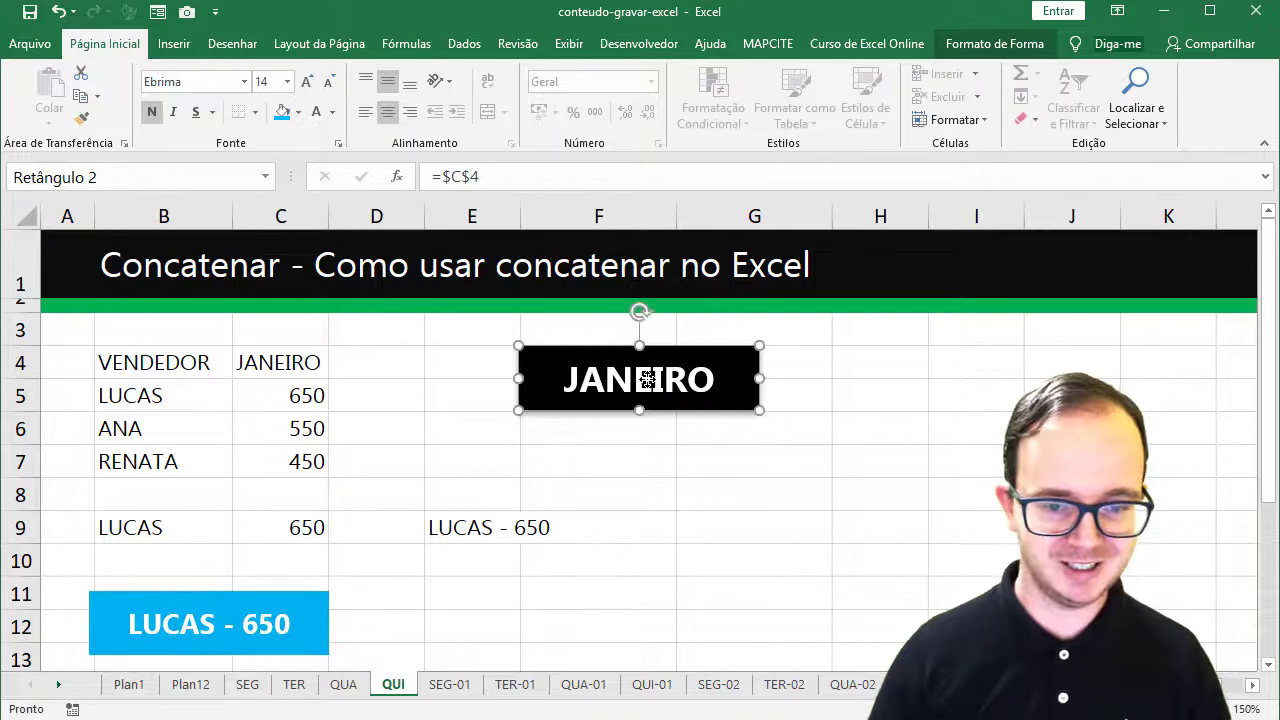
drag(648, 379, 219, 561)
click(499, 375)
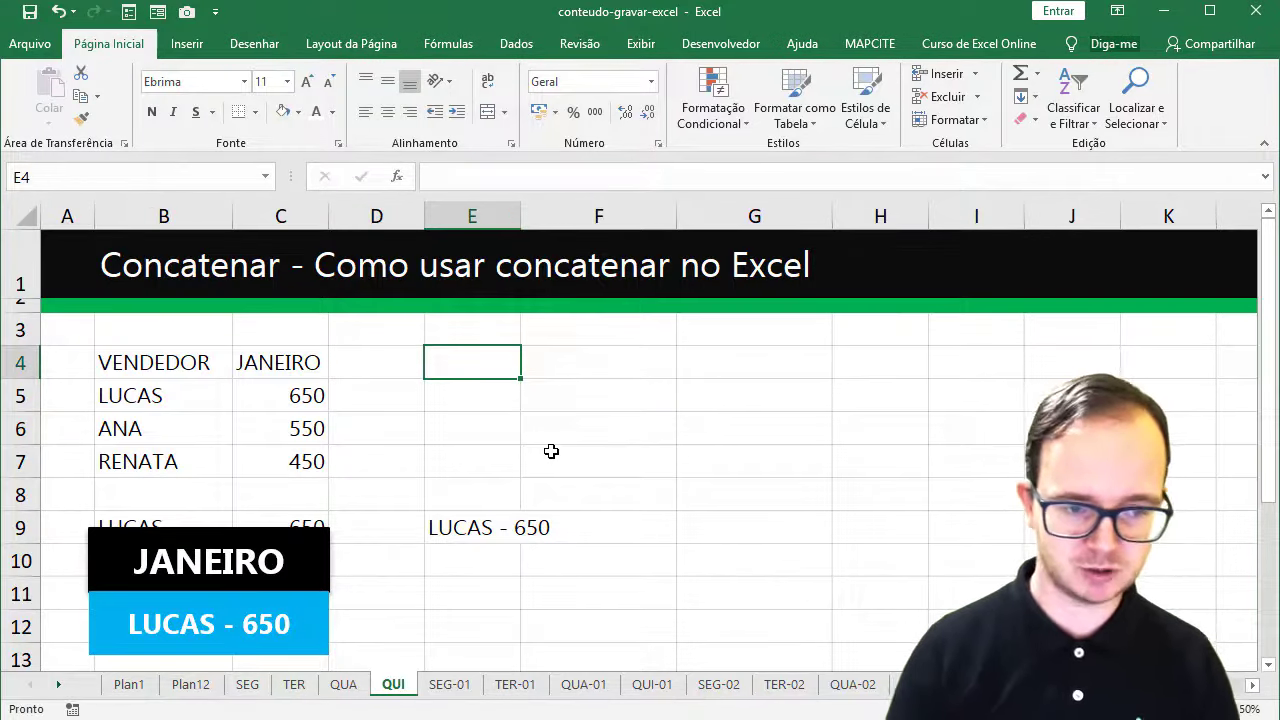
Enter =HOJE() in E4 so it shows today's date, 20/07/2019.
text(=)
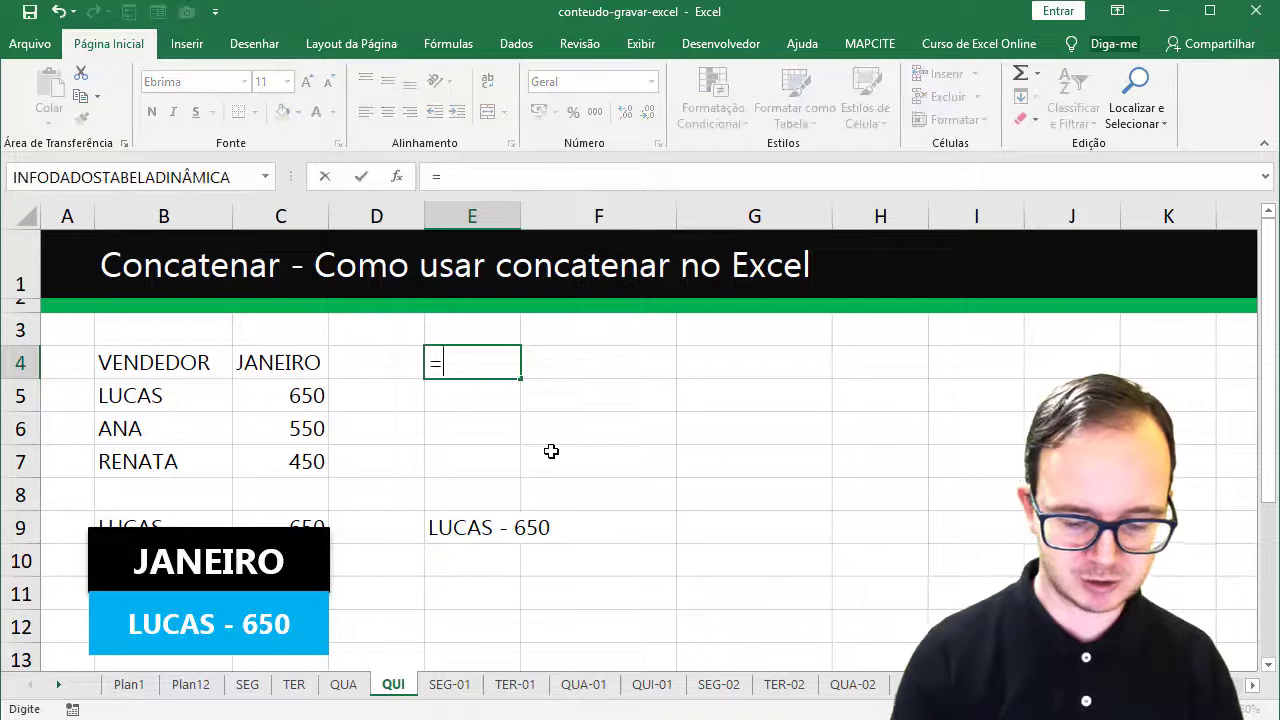
text(HOJE())
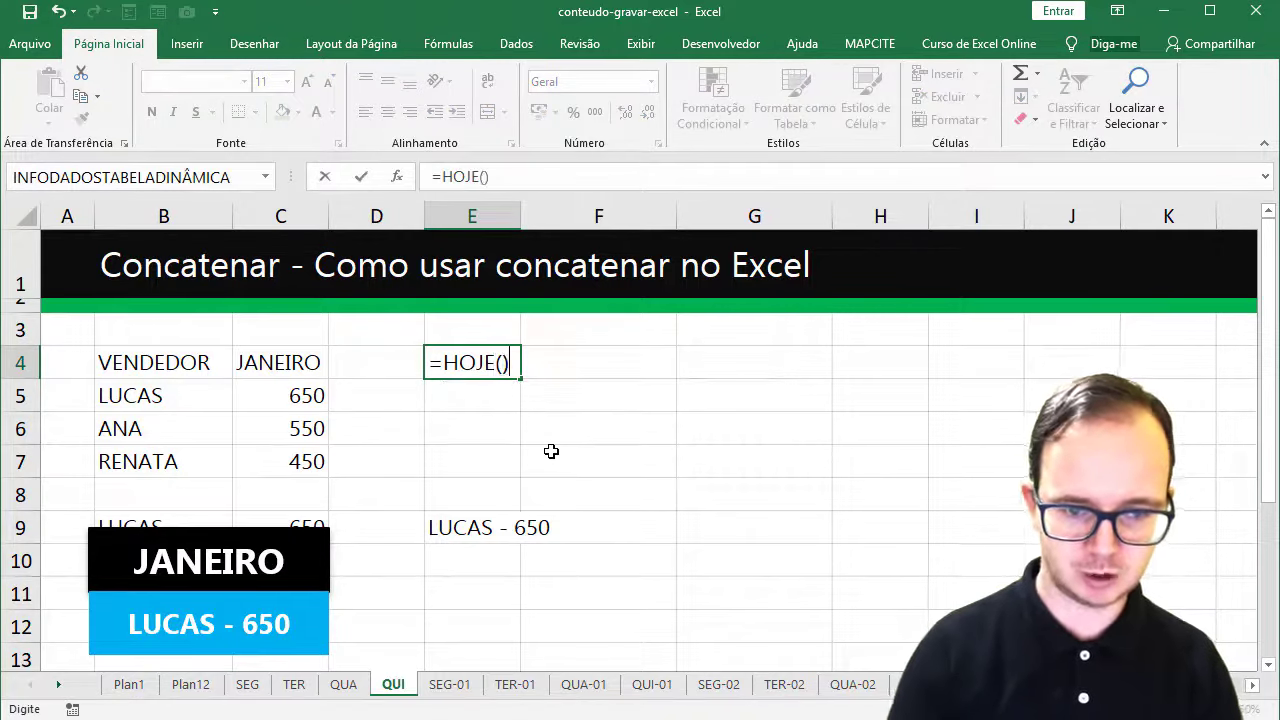
key(Return)
key(Right)
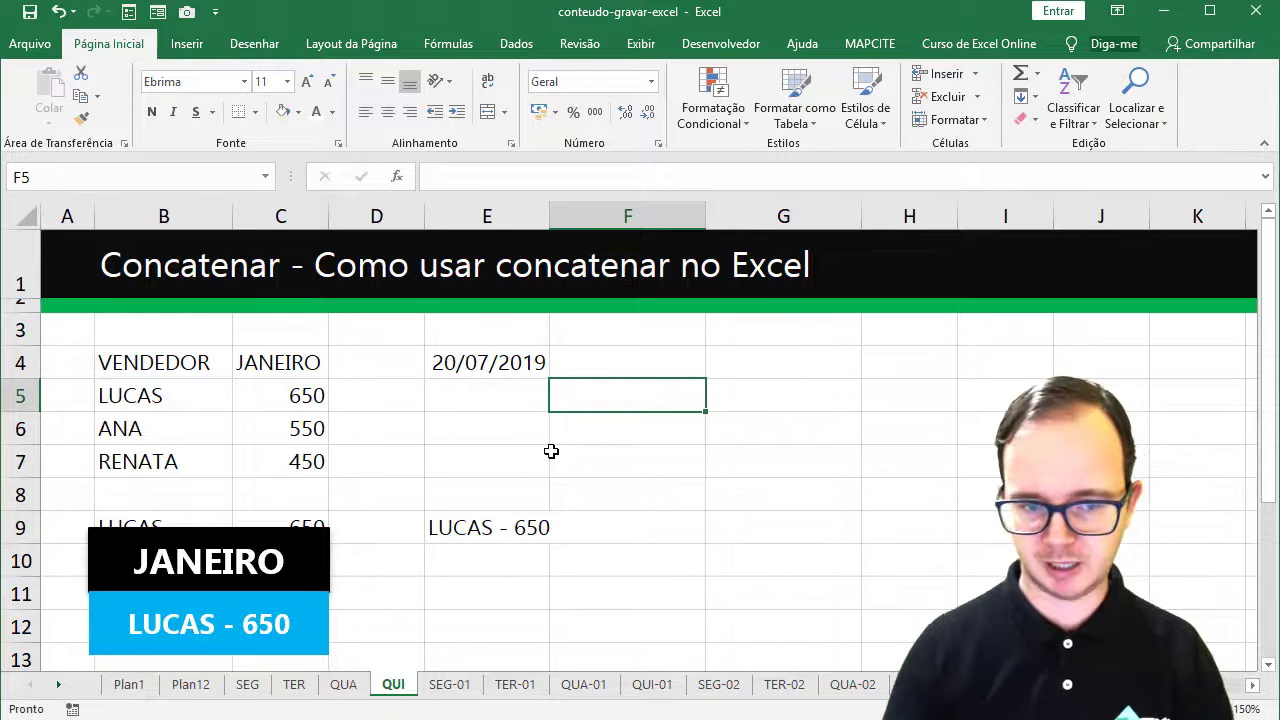
key(Up)
key(Left)
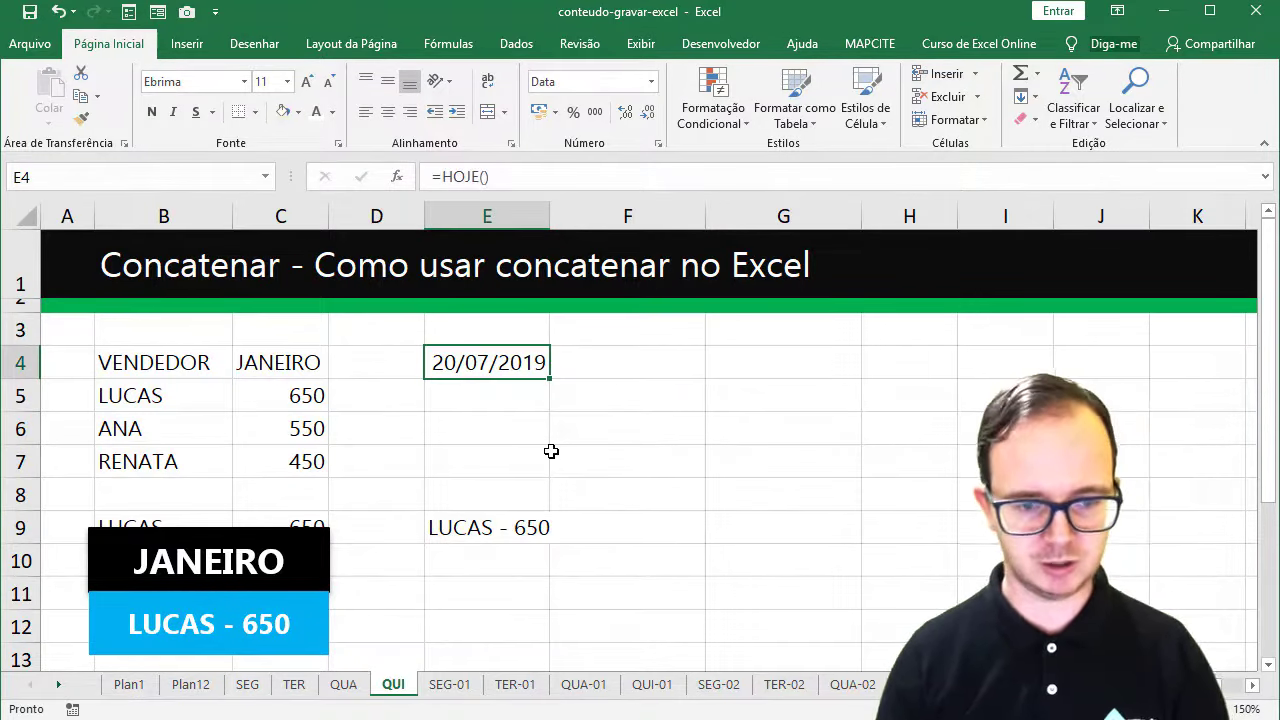
key(Right)
key(Down)
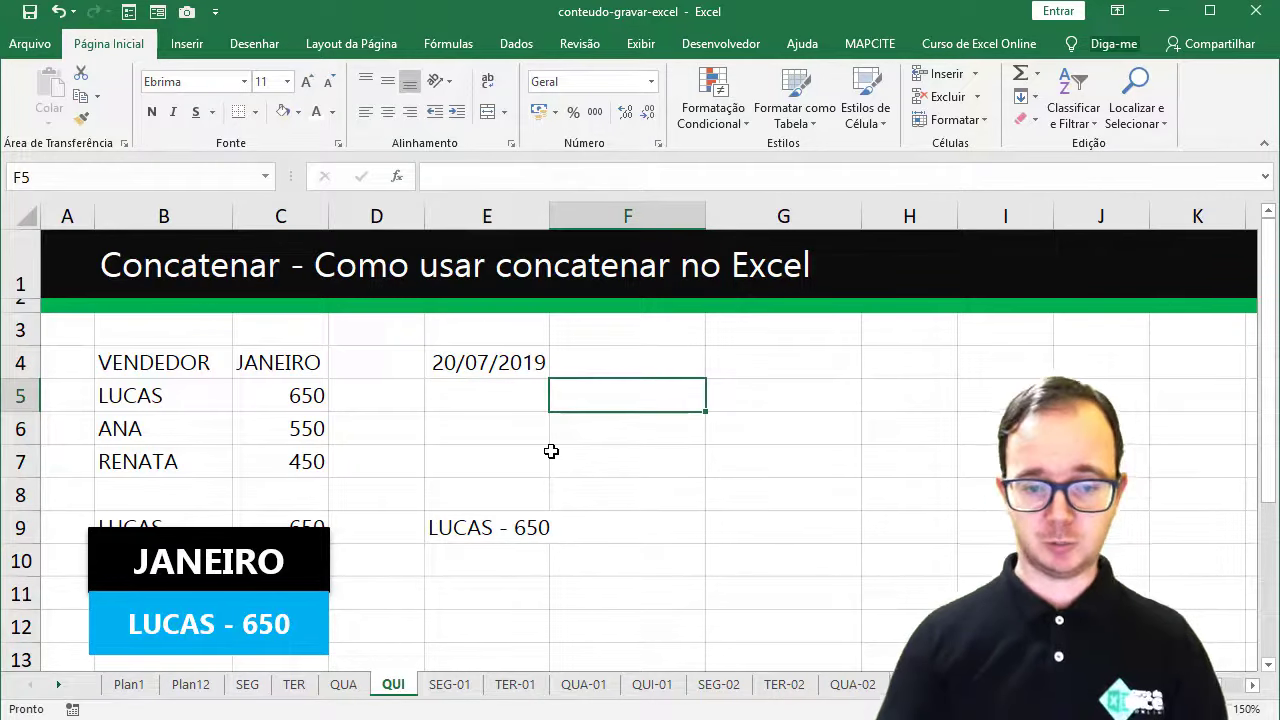
Build =B5&" - "&E4 in F5, which displays LUCAS - 43666.
text(=)
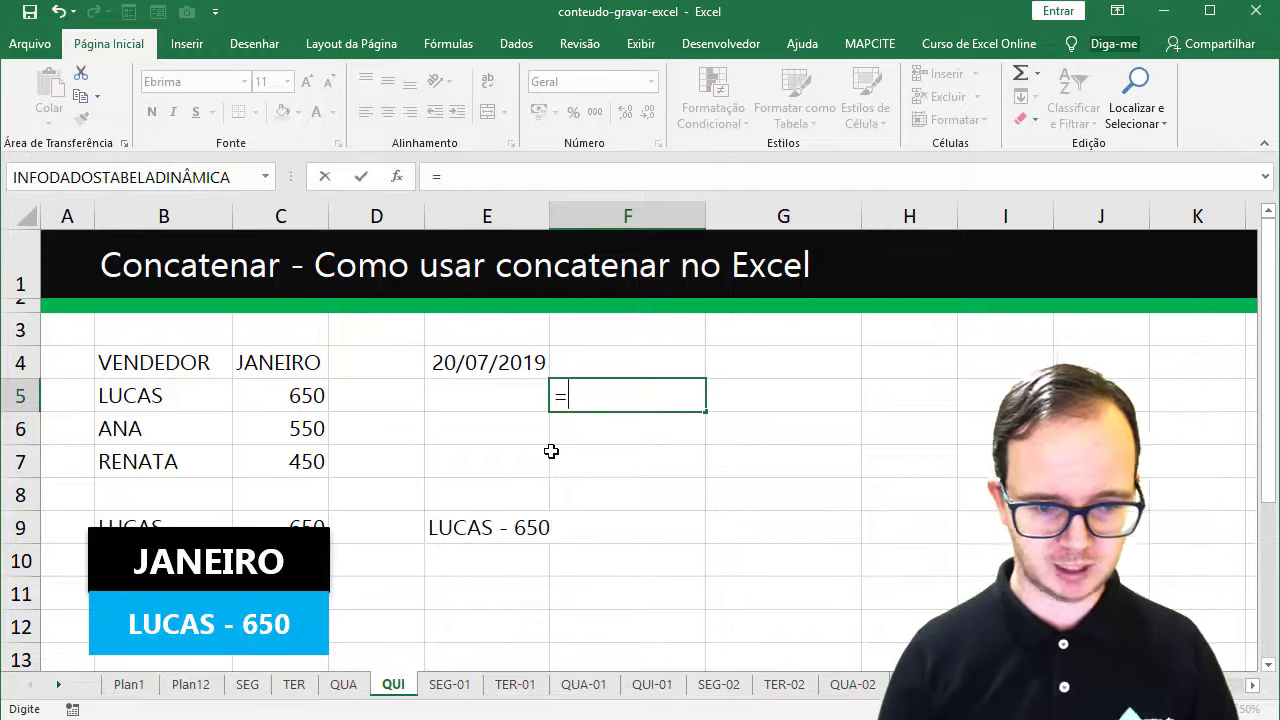
click(184, 395)
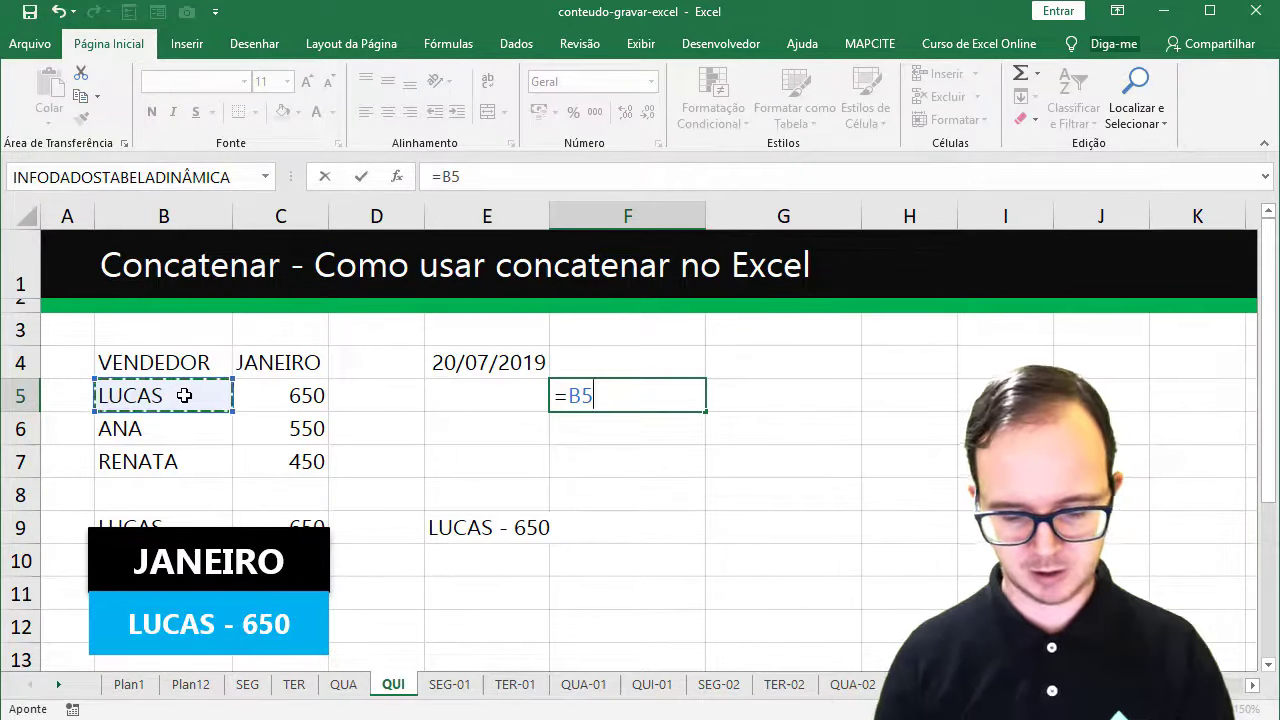
text(&" - "&)
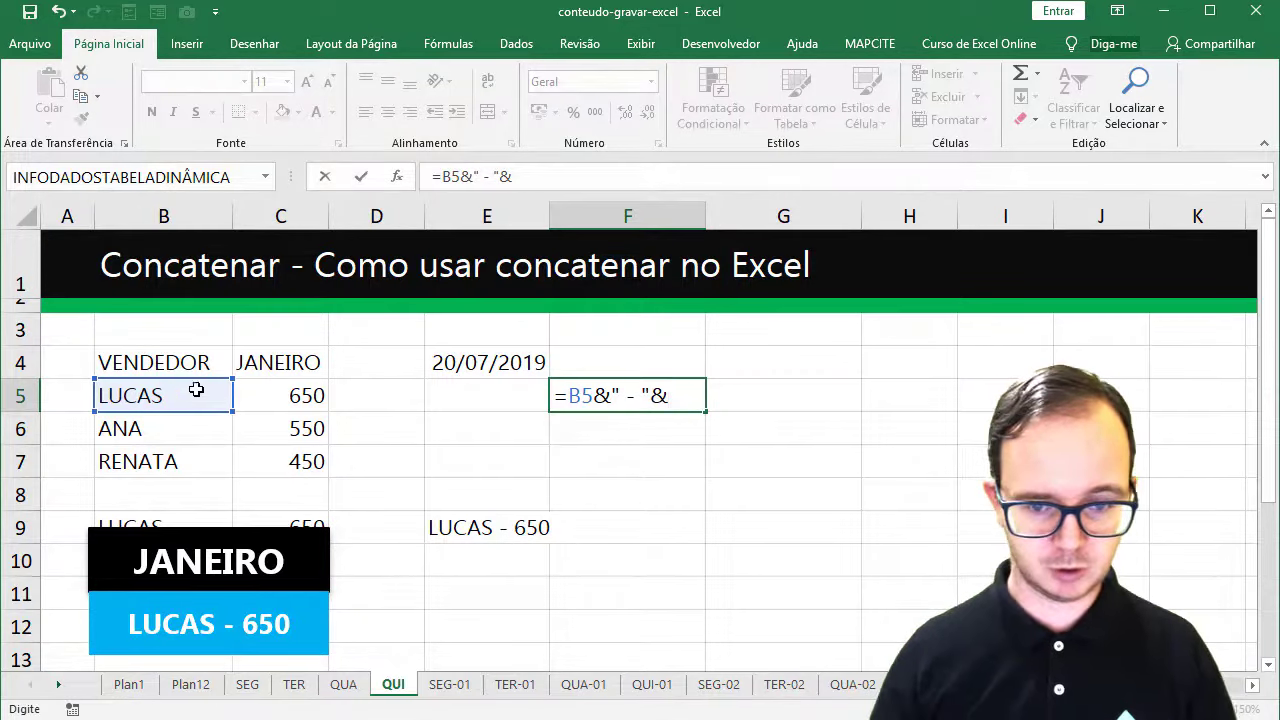
click(494, 366)
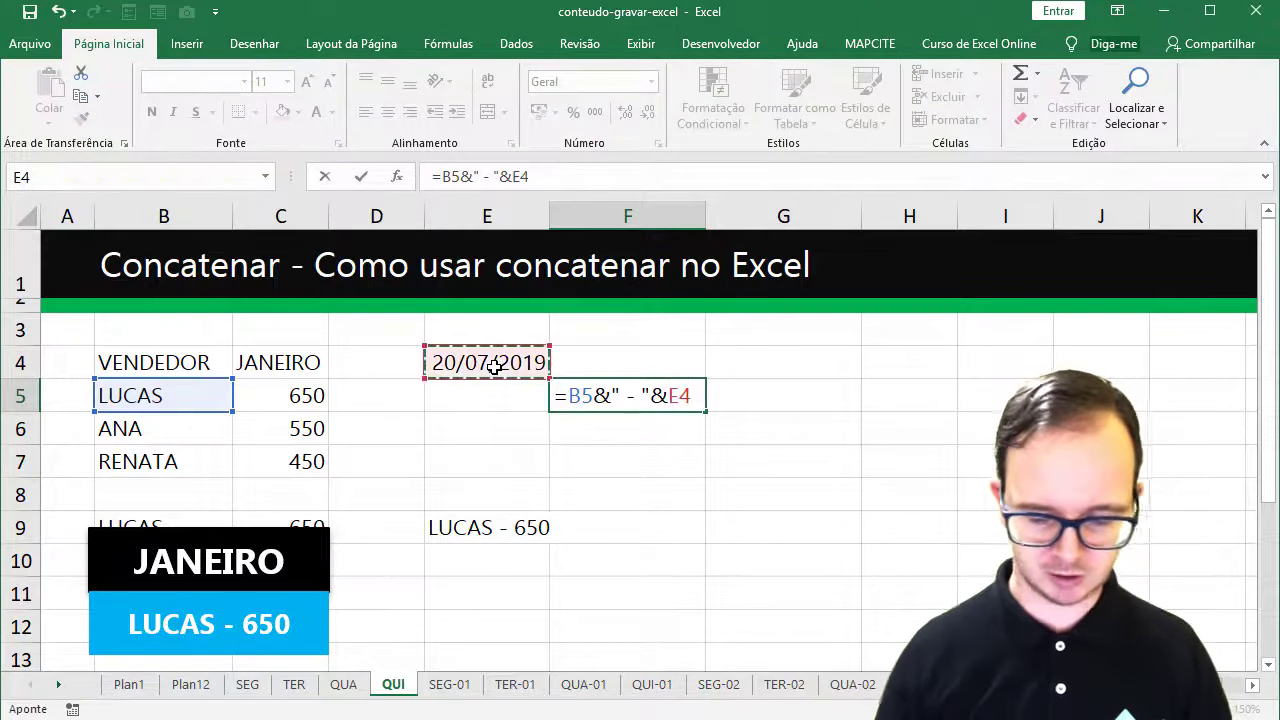
key(Return)
key(Up)
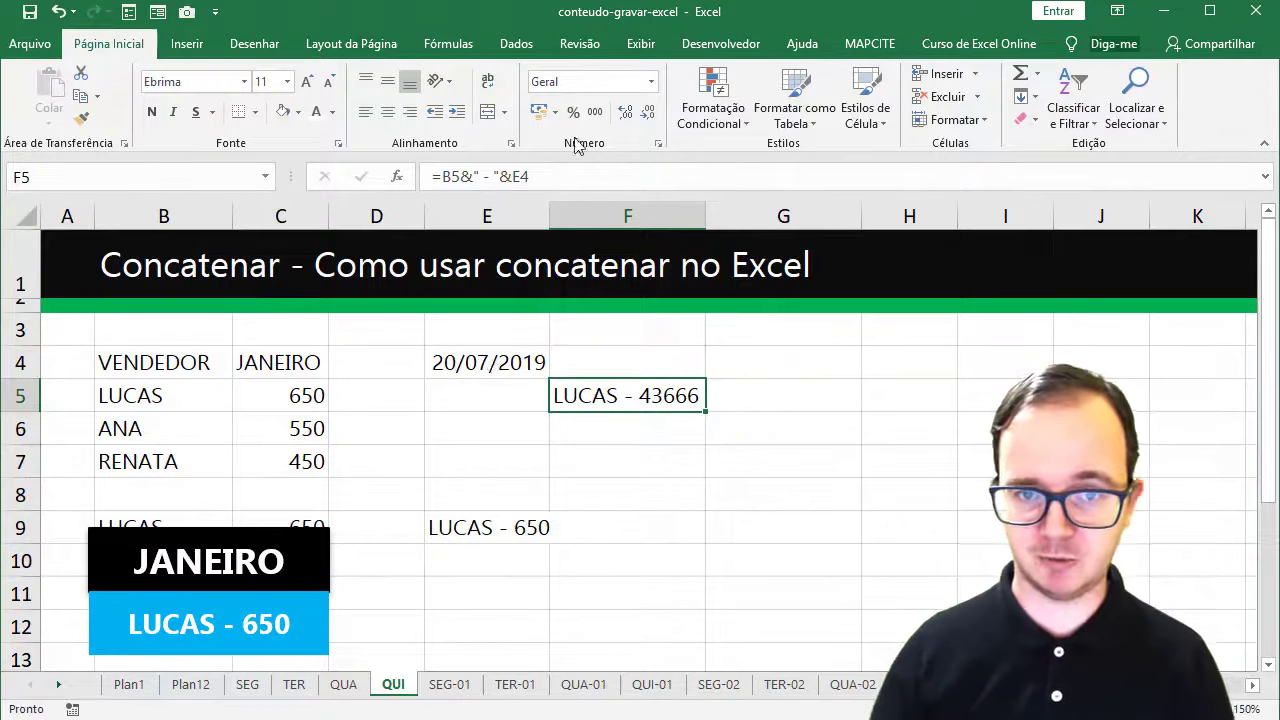
Wrap the date in F5's formula as TEXTO(E4;"DD/MM/AAAA") to show LUCAS - 20/07/2019.
click(651, 81)
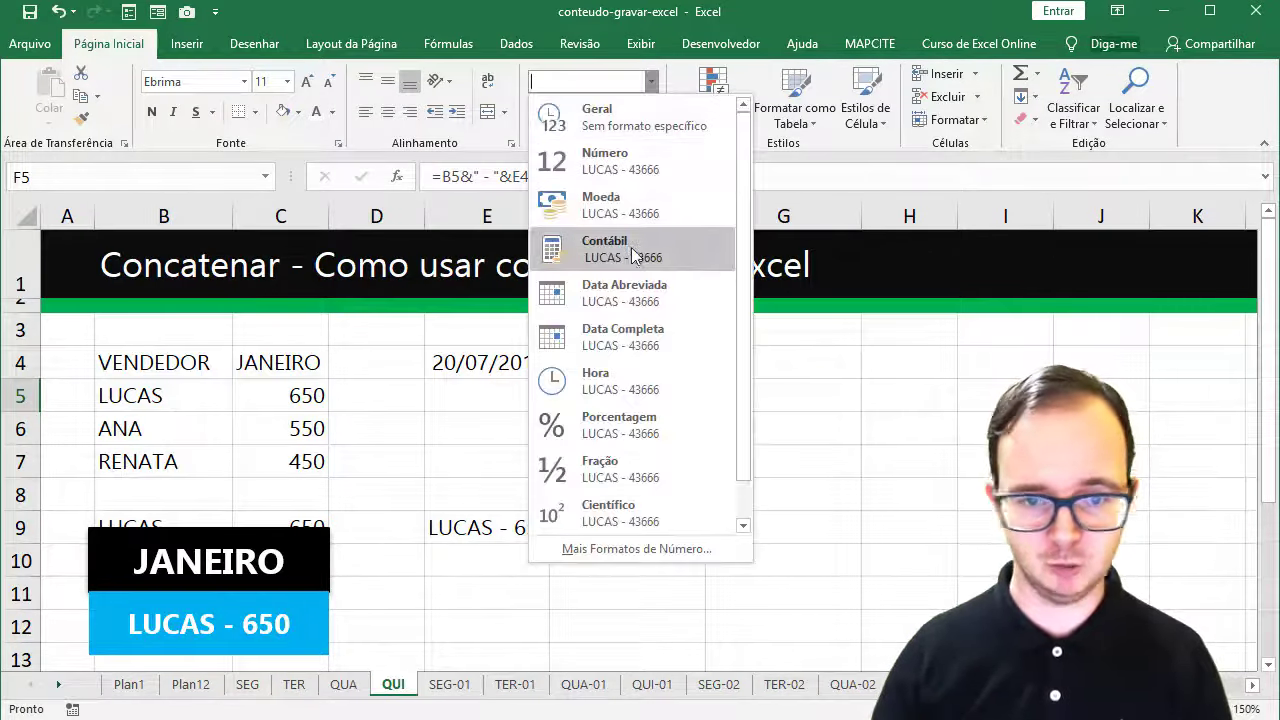
key(Escape)
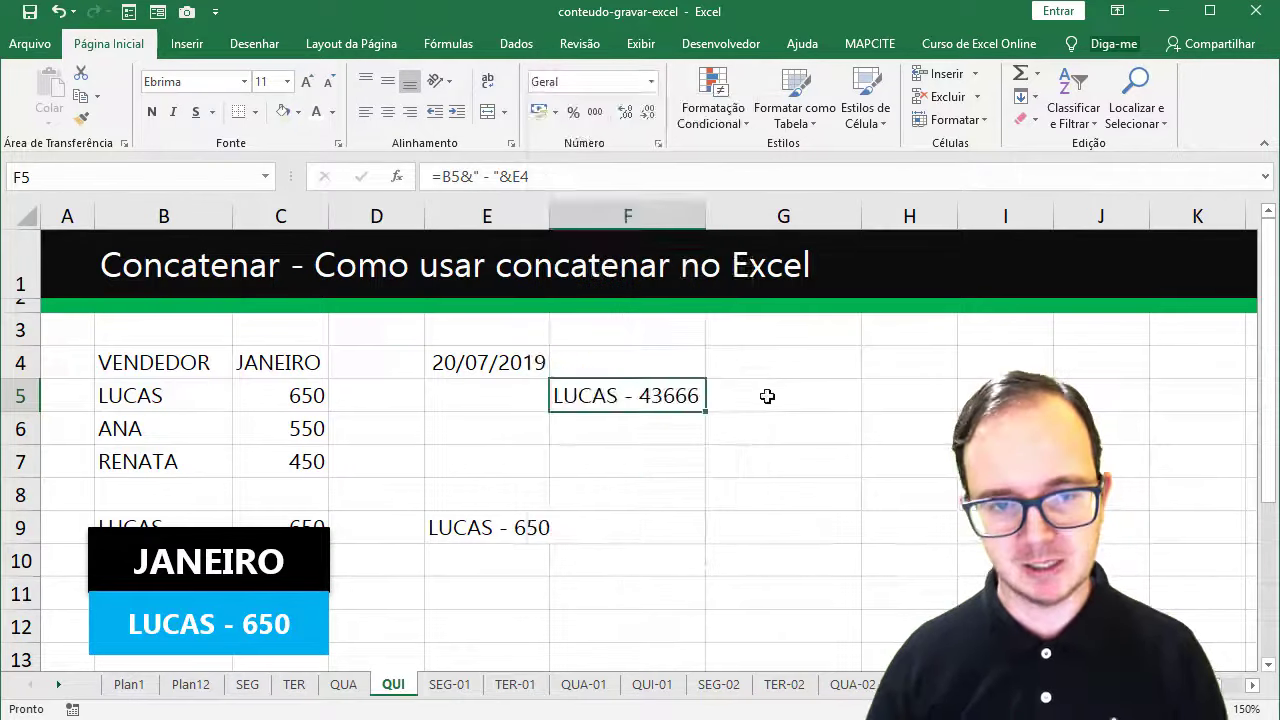
double_click(672, 398)
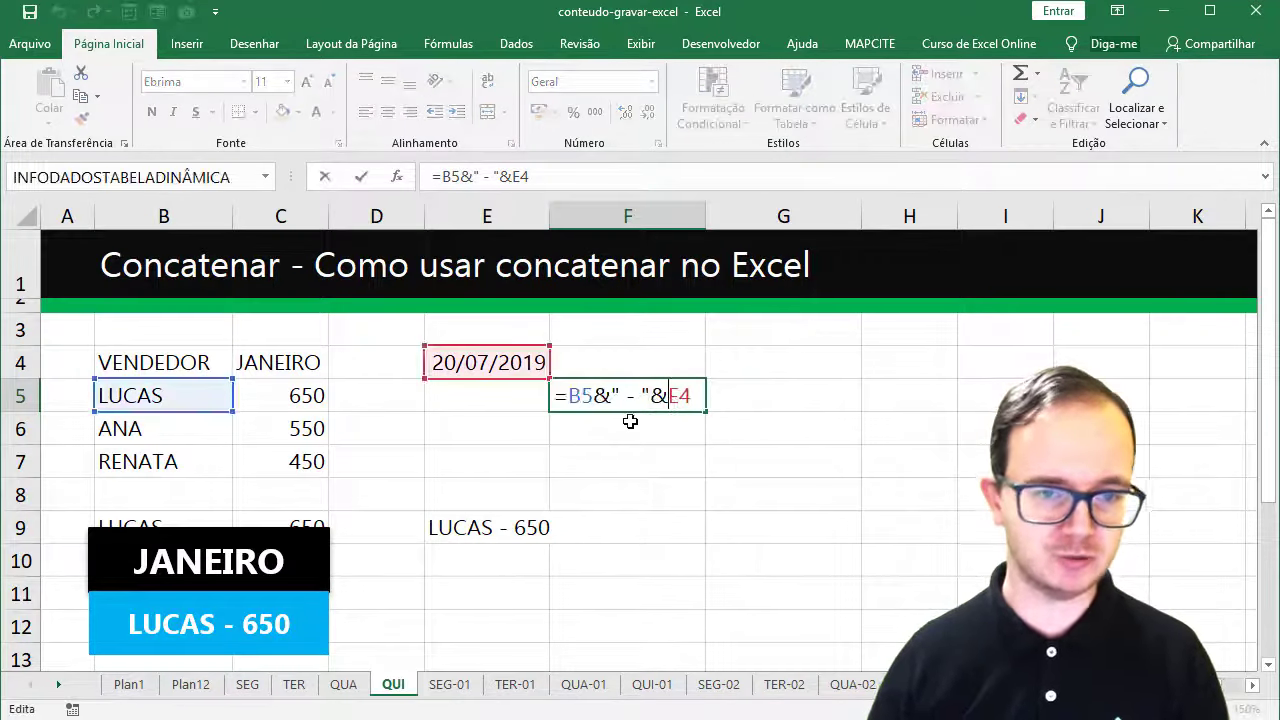
text(TE)
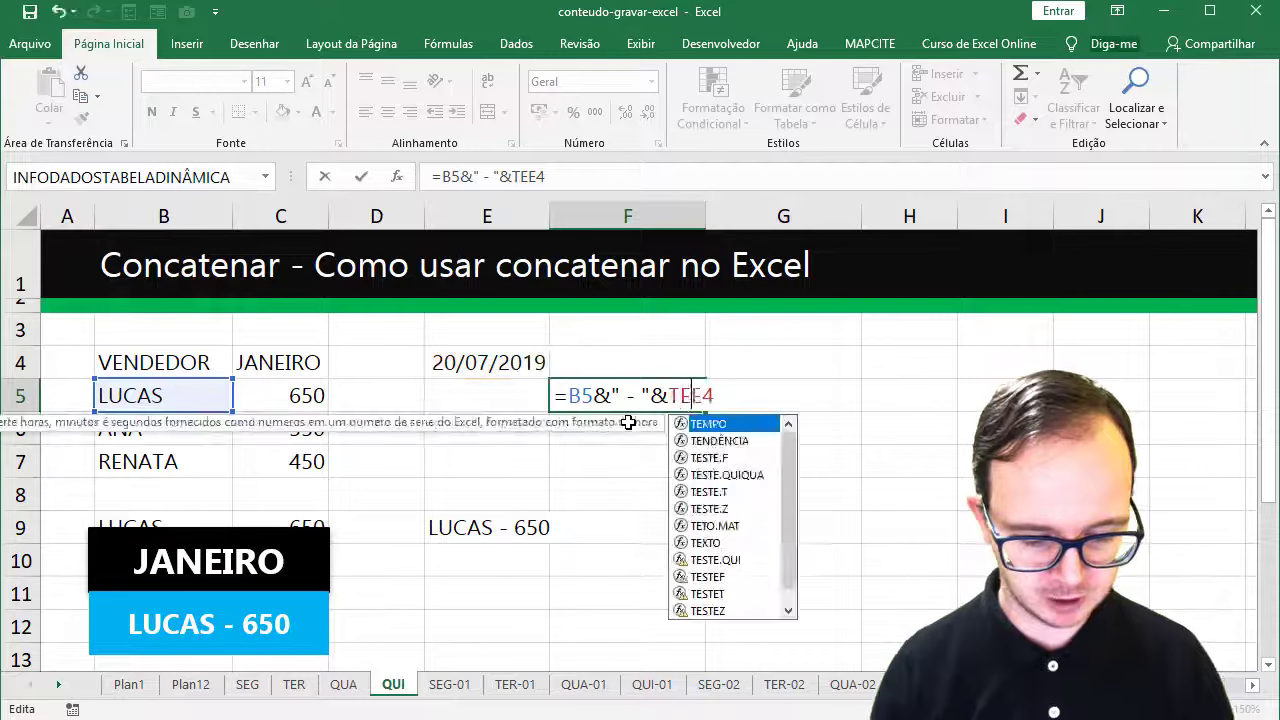
text(XTO()
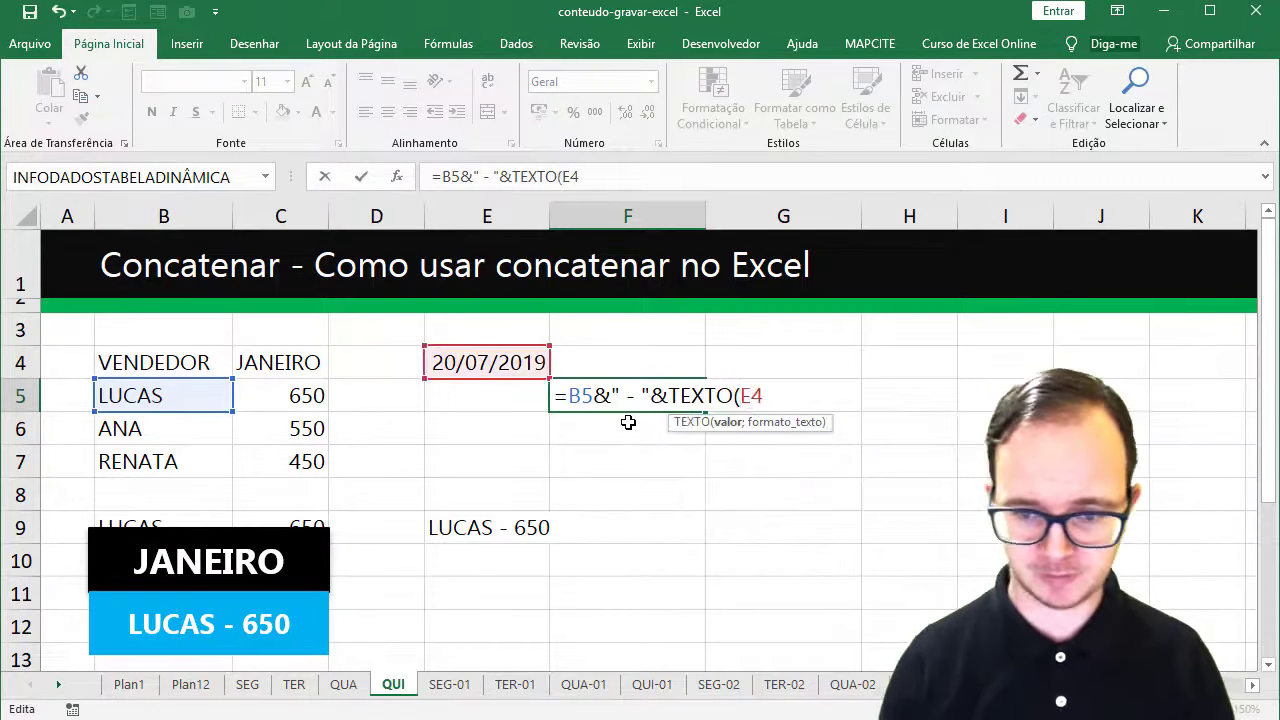
key(Right)
key(Right)
text(;)
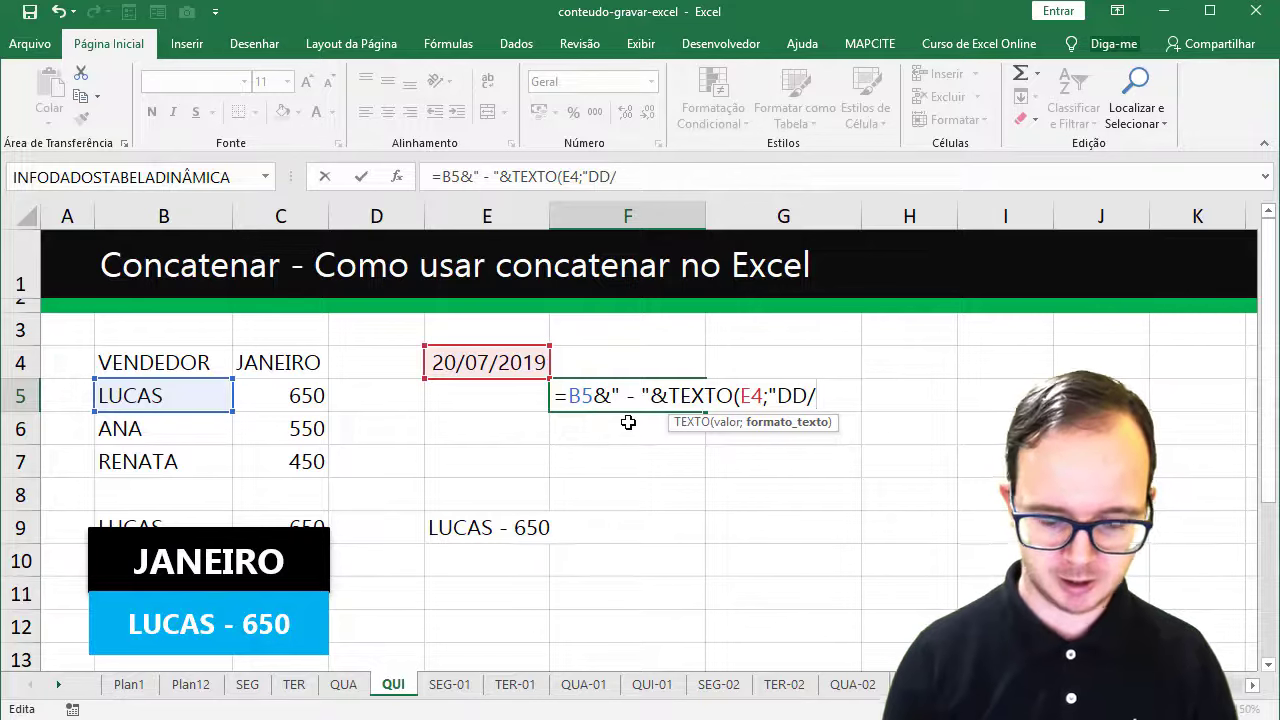
text(MM/AAAA)
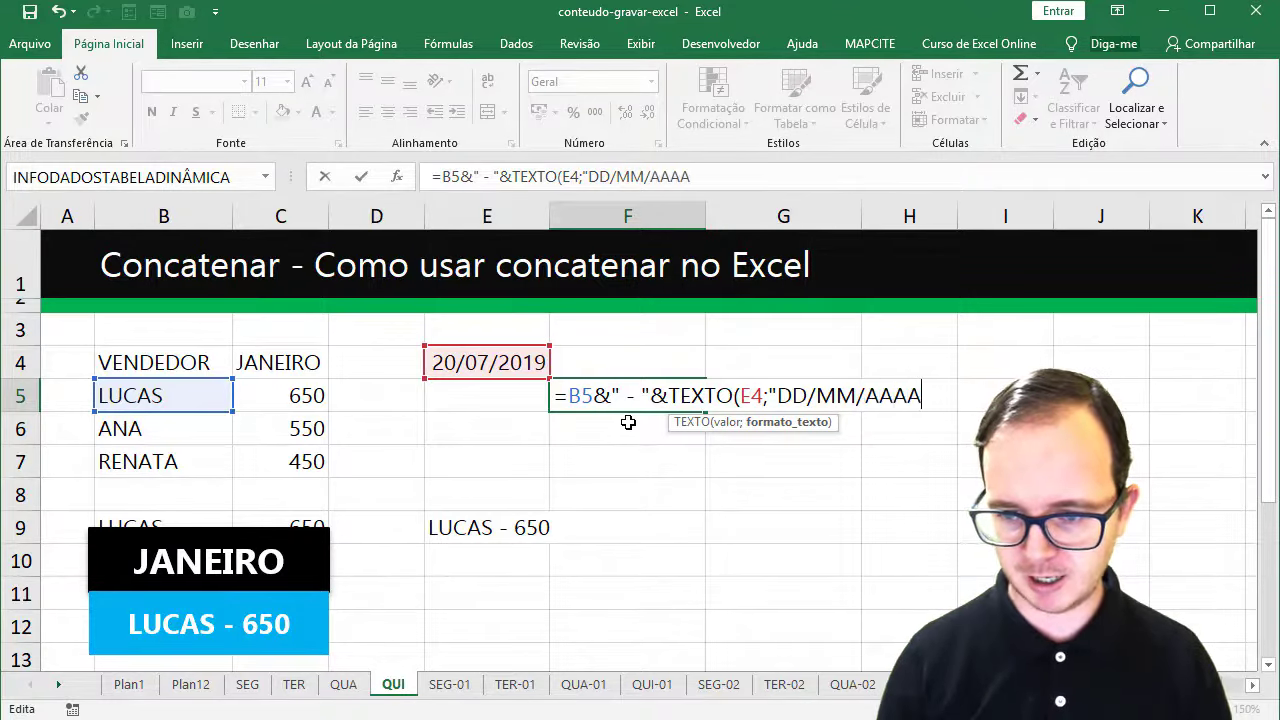
text())
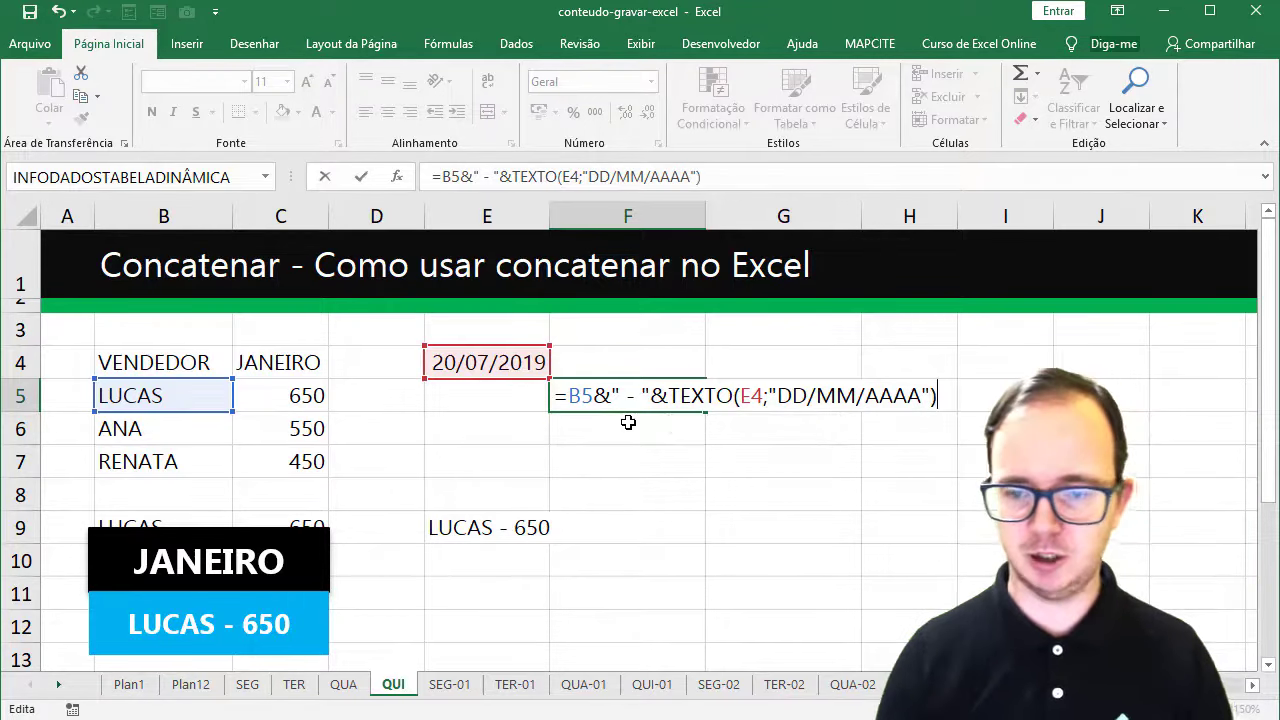
key(Return)
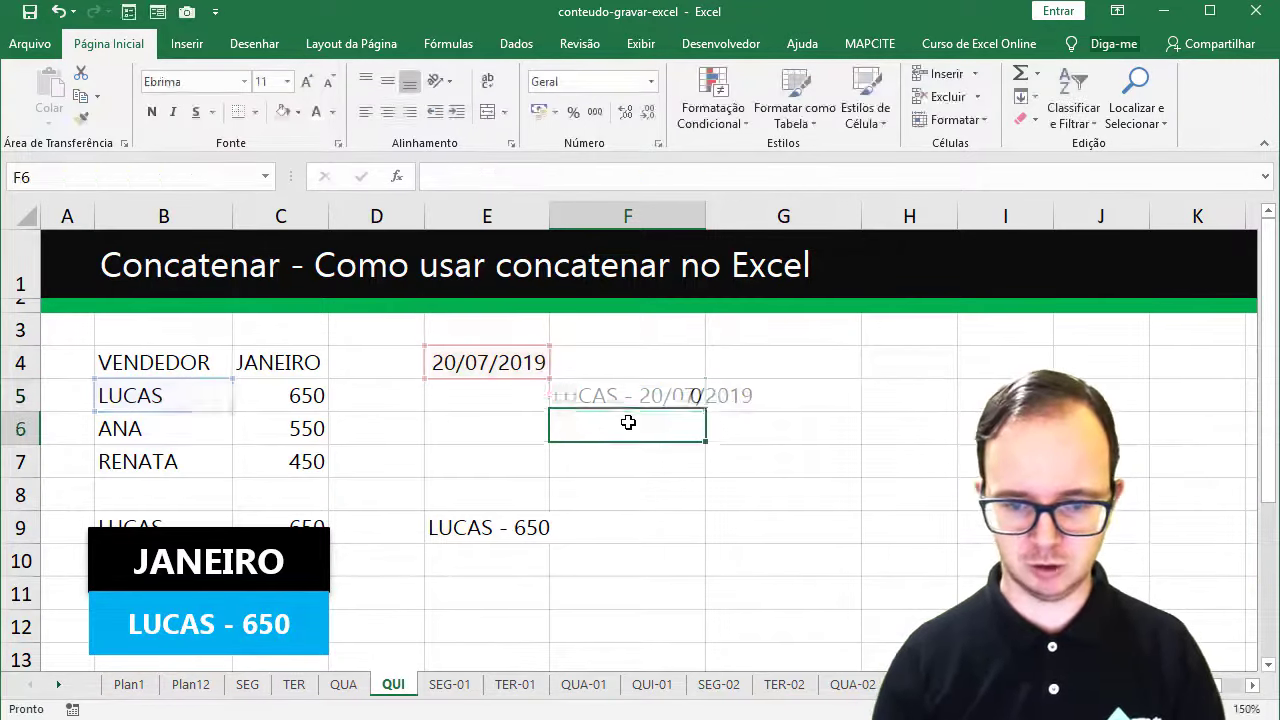
key(Up)
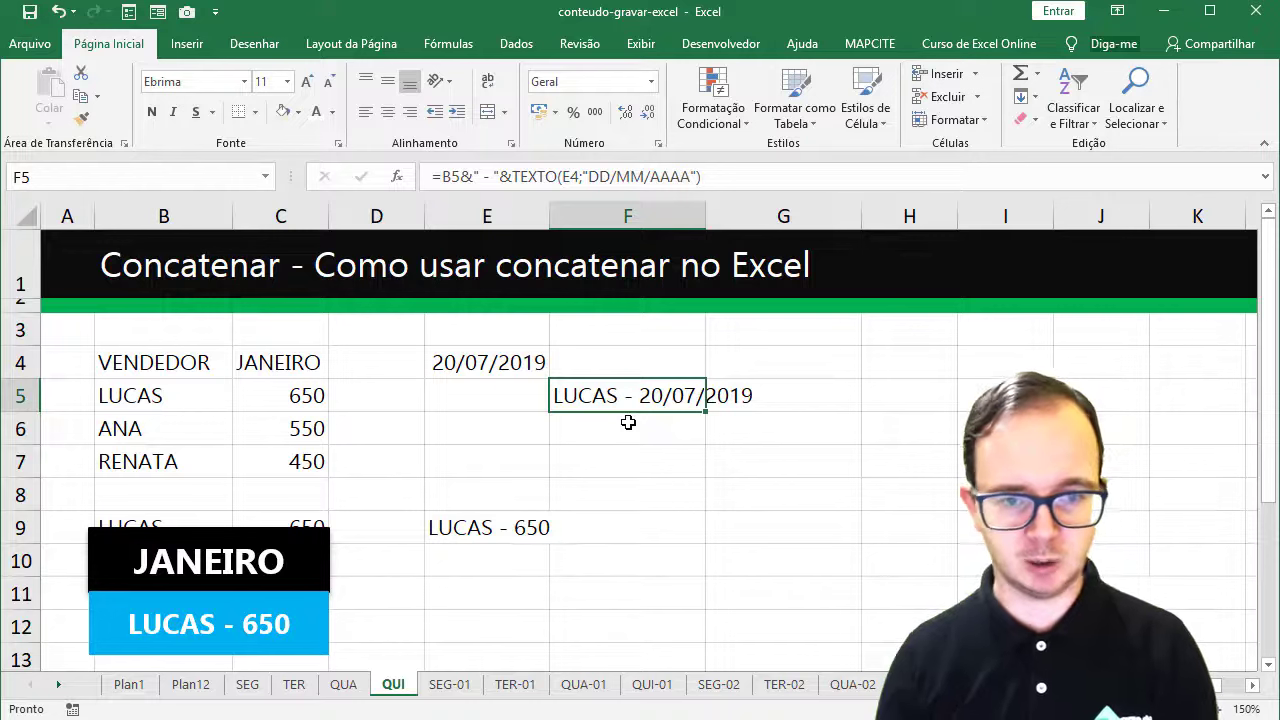